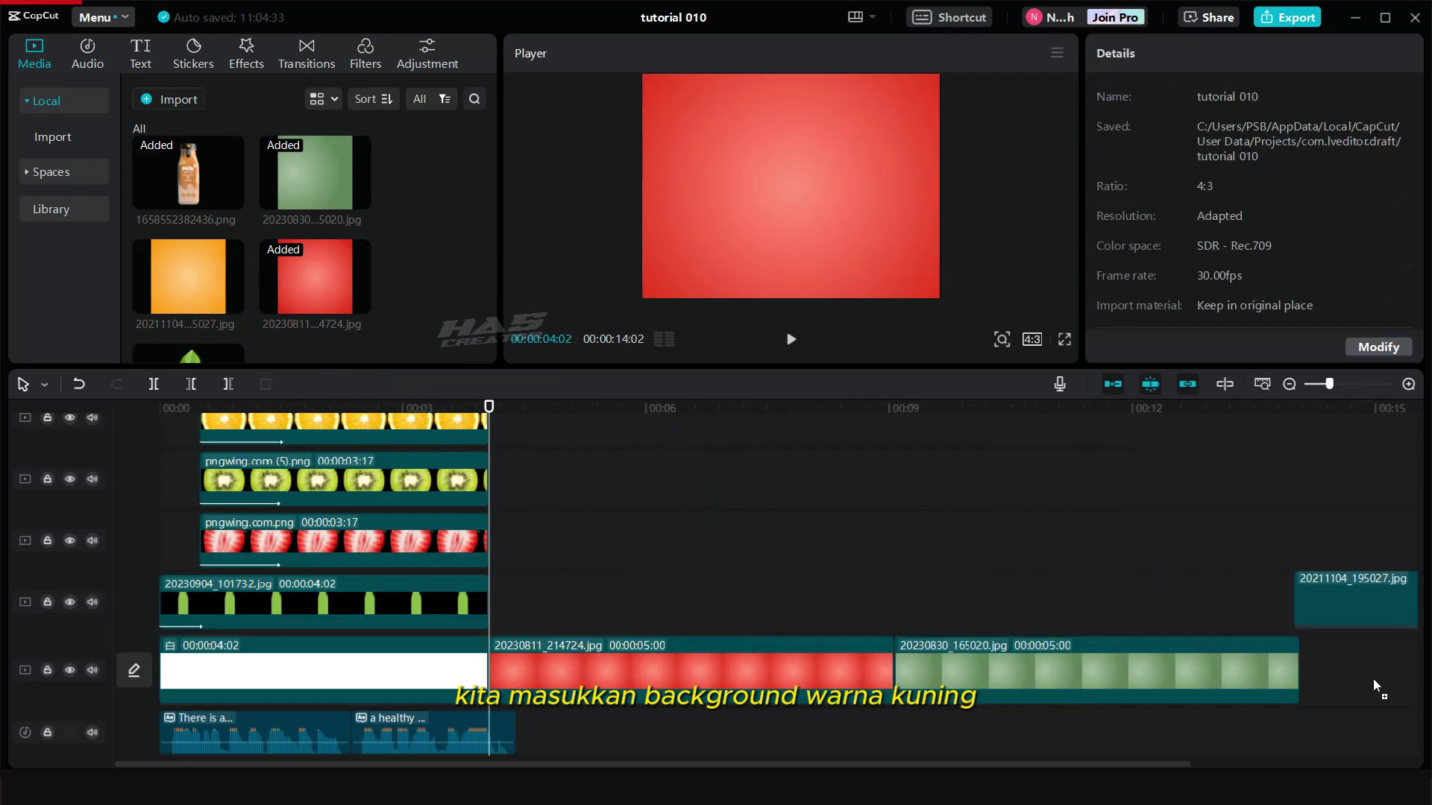
Trim the end of the red background clip on the main track to 00:00:06:25
left_click(690, 584)
key("Right")
key("Right")
key("Right")
key("Right")
key("Right")
key("Right")
key("Right")
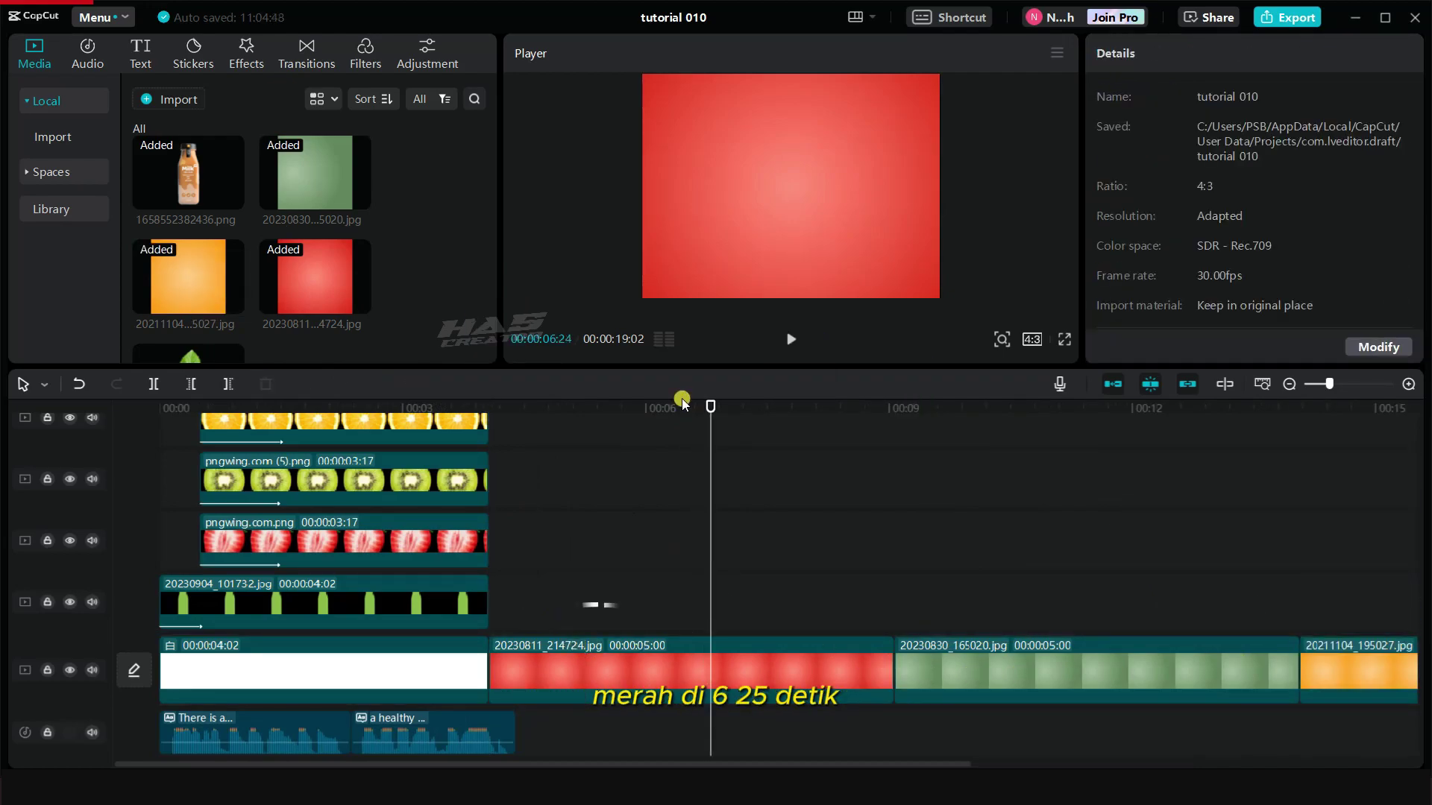
key("Right")
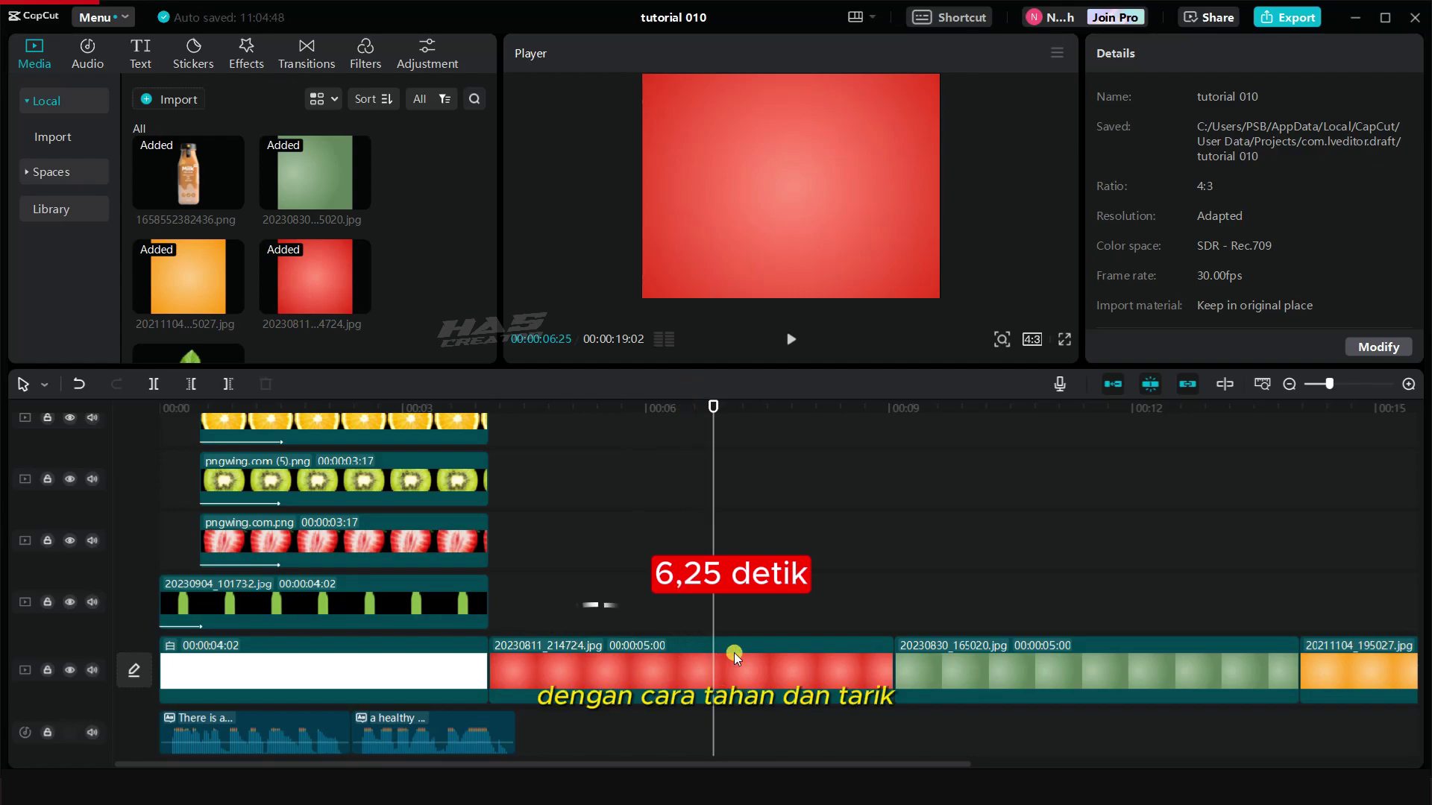
left_click(887, 652)
left_click_drag(887, 653, 712, 652)
Cut off the part of the green background clip that lies after 00:00:09:09
key("Right")
key("Right")
key("Right")
key("Right")
key("Right")
key("Right")
key("Right")
key("Right")
key("Right")
key("Right")
key("Right")
key("Right")
key("Right")
key("Right")
key("Right")
key("Right")
key("Right")
key("Right")
key("Right")
key("Right")
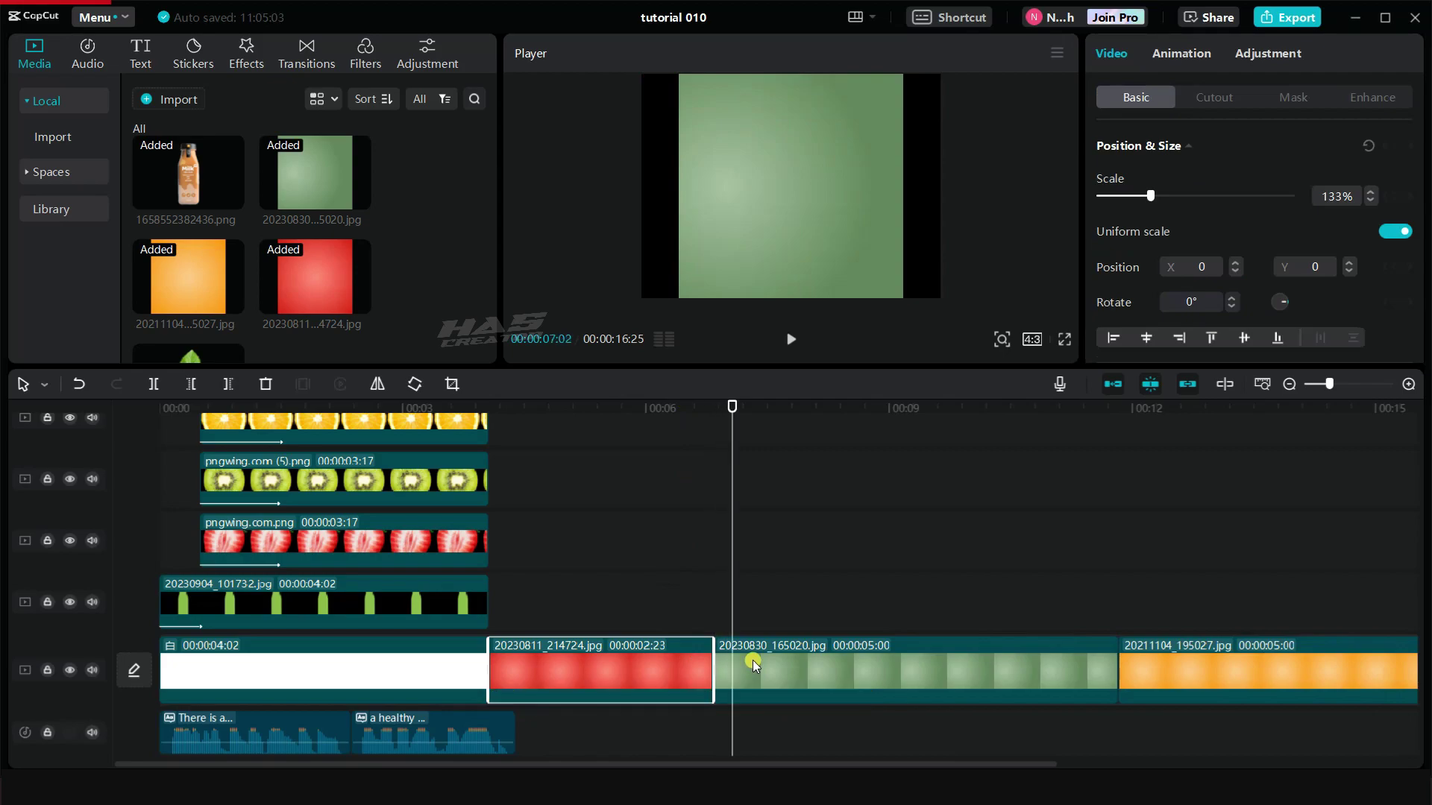
key("Right")
key("Right")
key("Right")
key("Right")
key("Right")
key("Right")
key("Right")
key("Right")
key("Right")
key("Right")
key("Right")
key("Left")
key("Left")
key("Left")
key("Left")
key("Left")
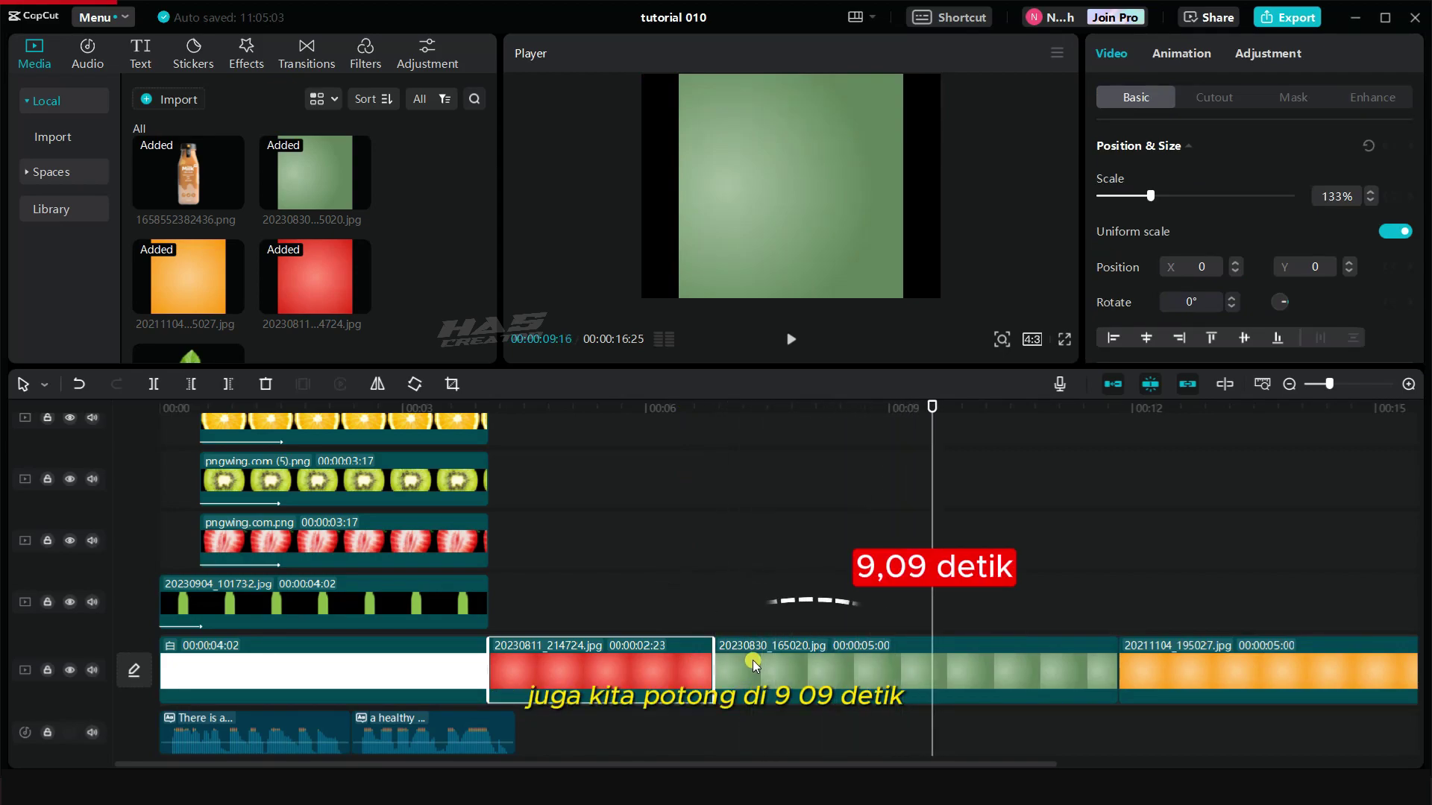
key("Left")
key("Left")
key("Left")
key("Left")
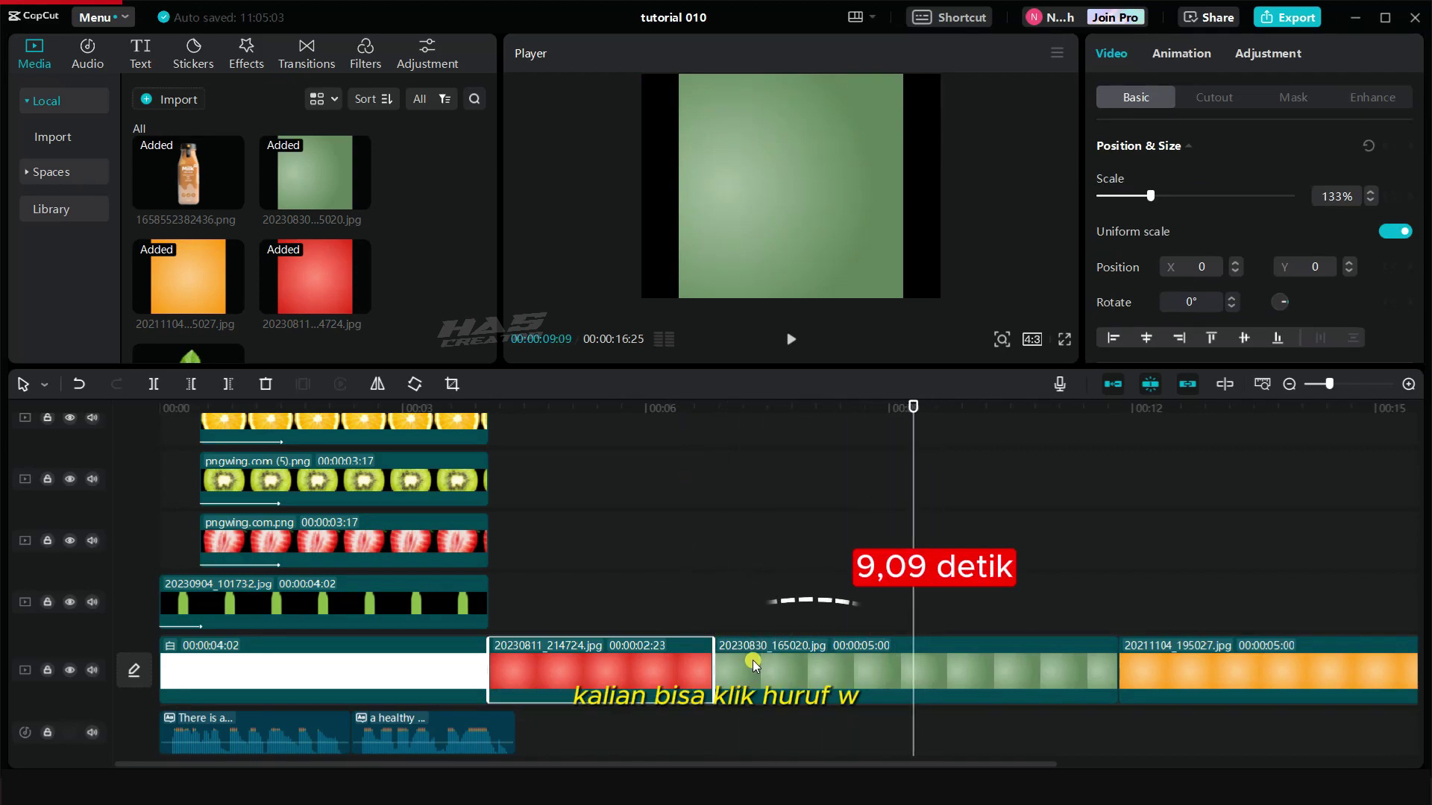
left_click(995, 655)
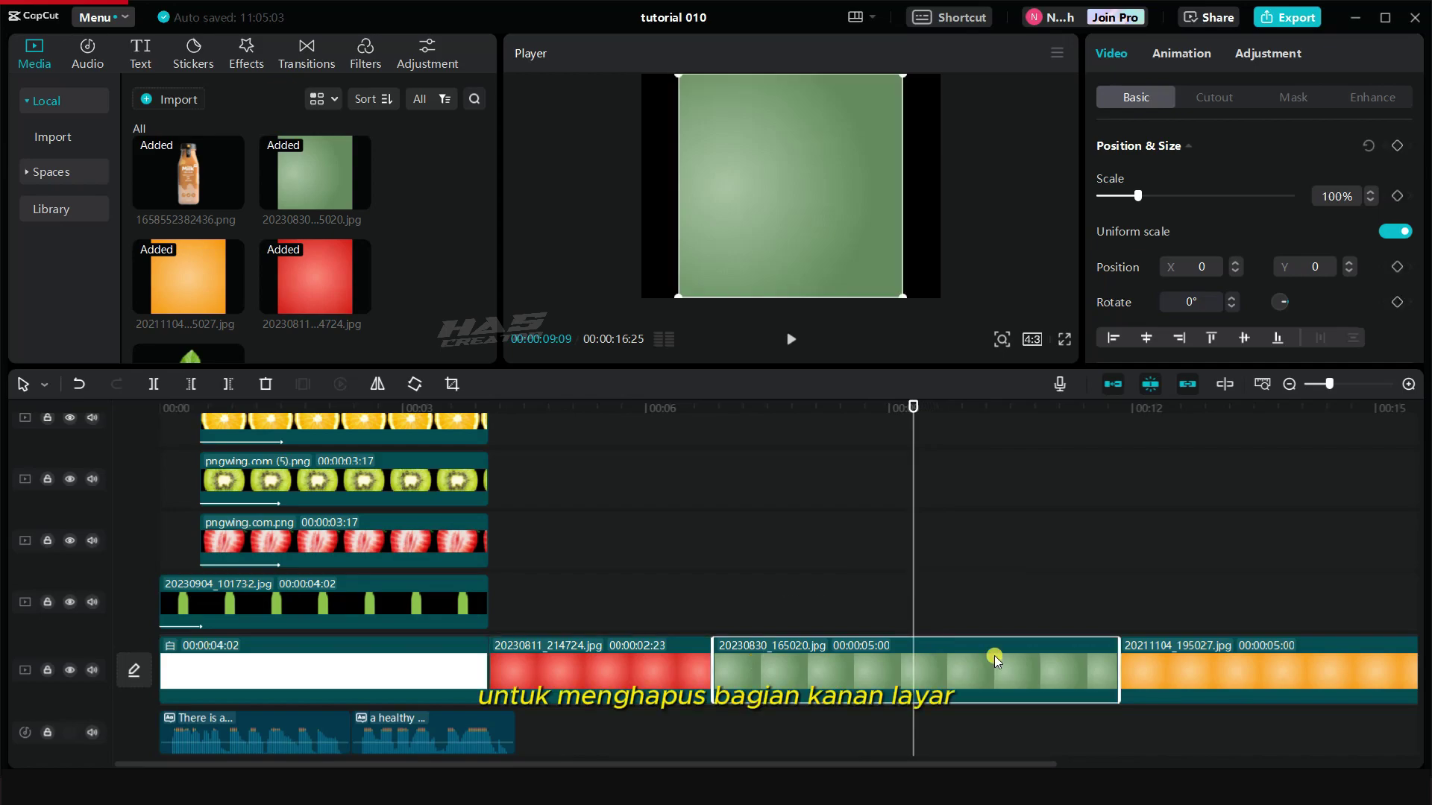
key("w")
Cut off the part of the yellow background clip that lies after 00:00:11:11
key("Right")
key("Right")
key("Right")
key("Right")
key("Right")
key("Right")
key("Right")
key("Right")
key("Right")
key("Right")
key("Right")
key("Right")
key("Right")
key("Right")
key("Right")
key("Right")
key("Right")
key("Right")
key("Right")
key("Right")
key("Right")
key("Right")
key("Right")
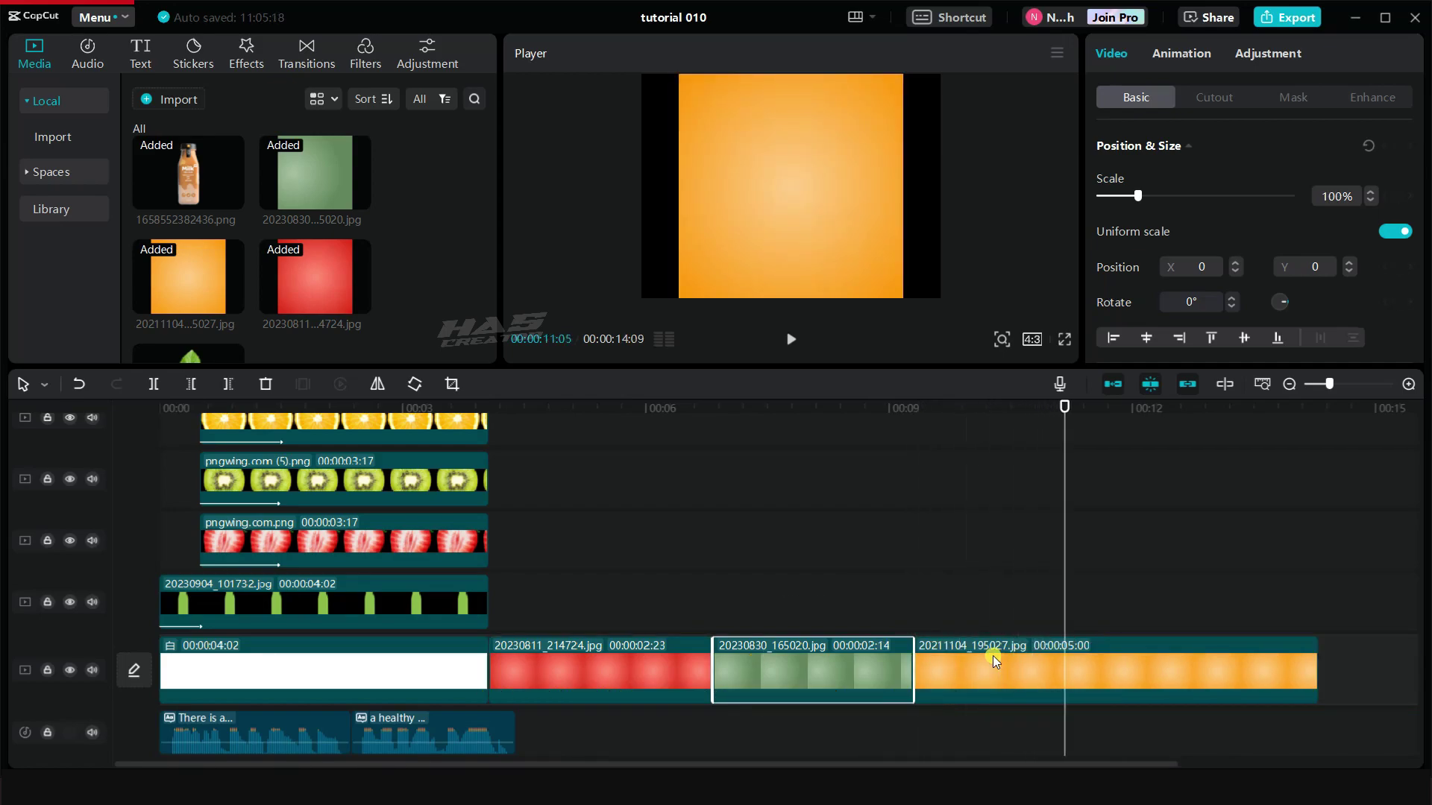
key("Right")
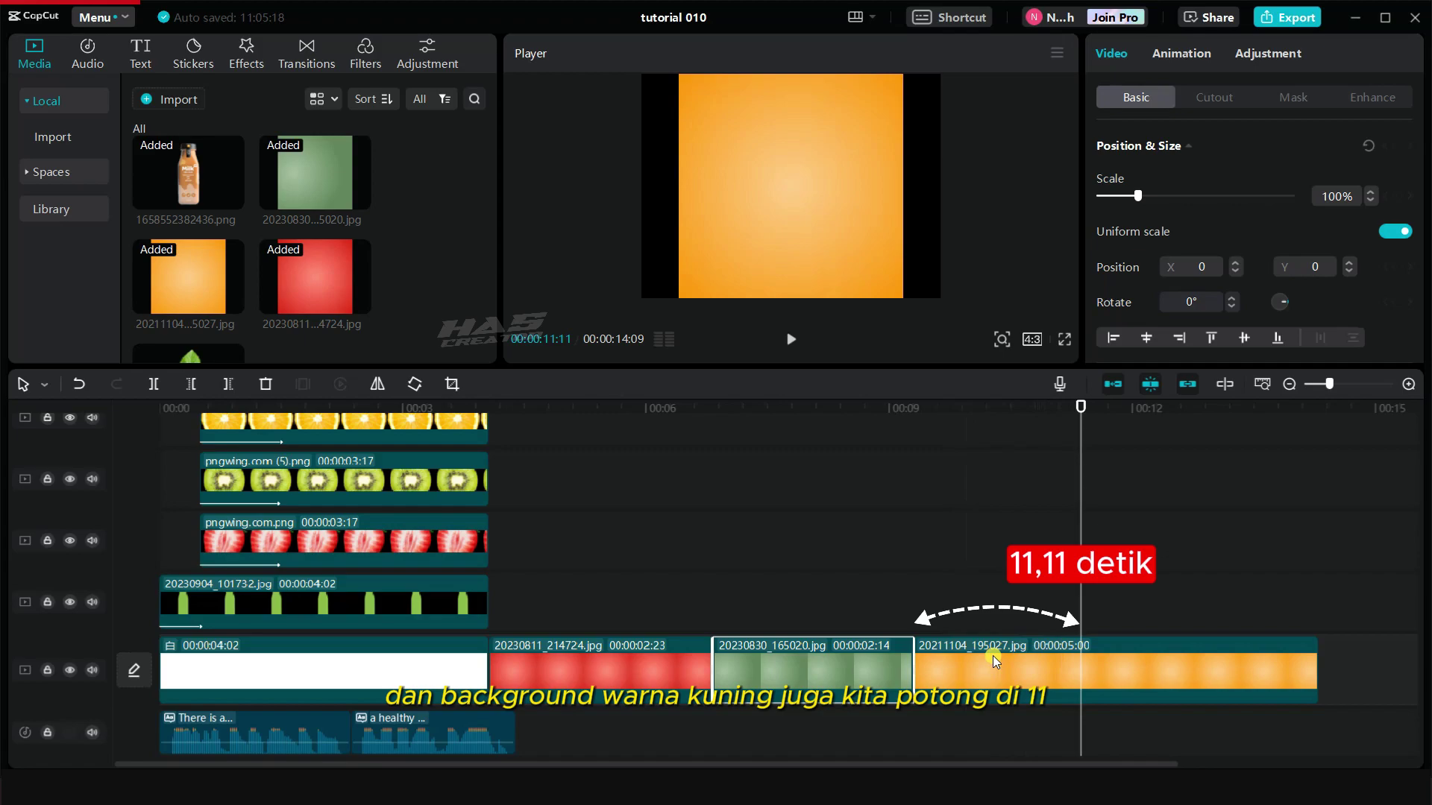
left_click(1139, 671)
key("w")
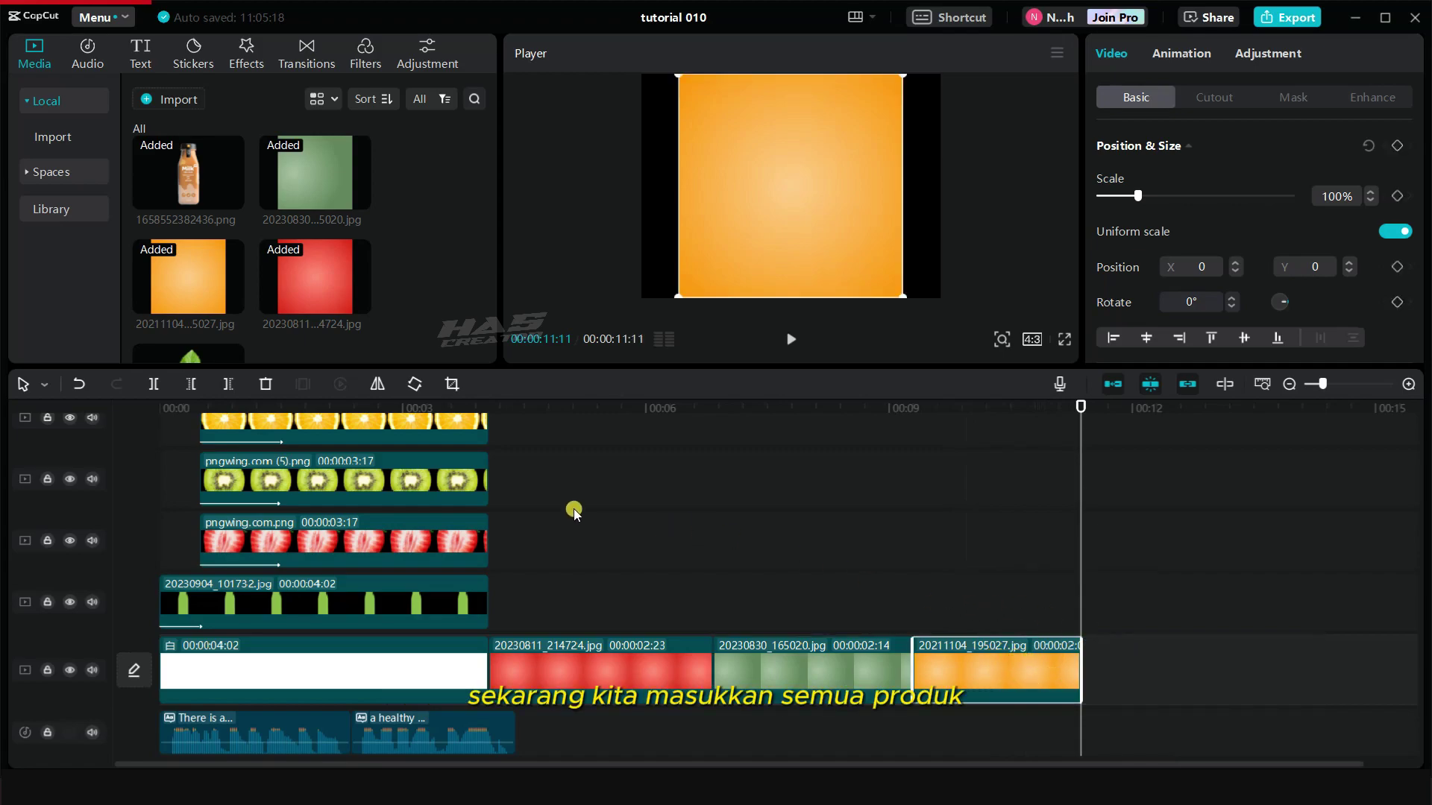
Place the red, orange and green bottle images on separate tracks from 00:00:04:02 and extend all three to 00:00:11:11
scroll(314, 261, "up", 5)
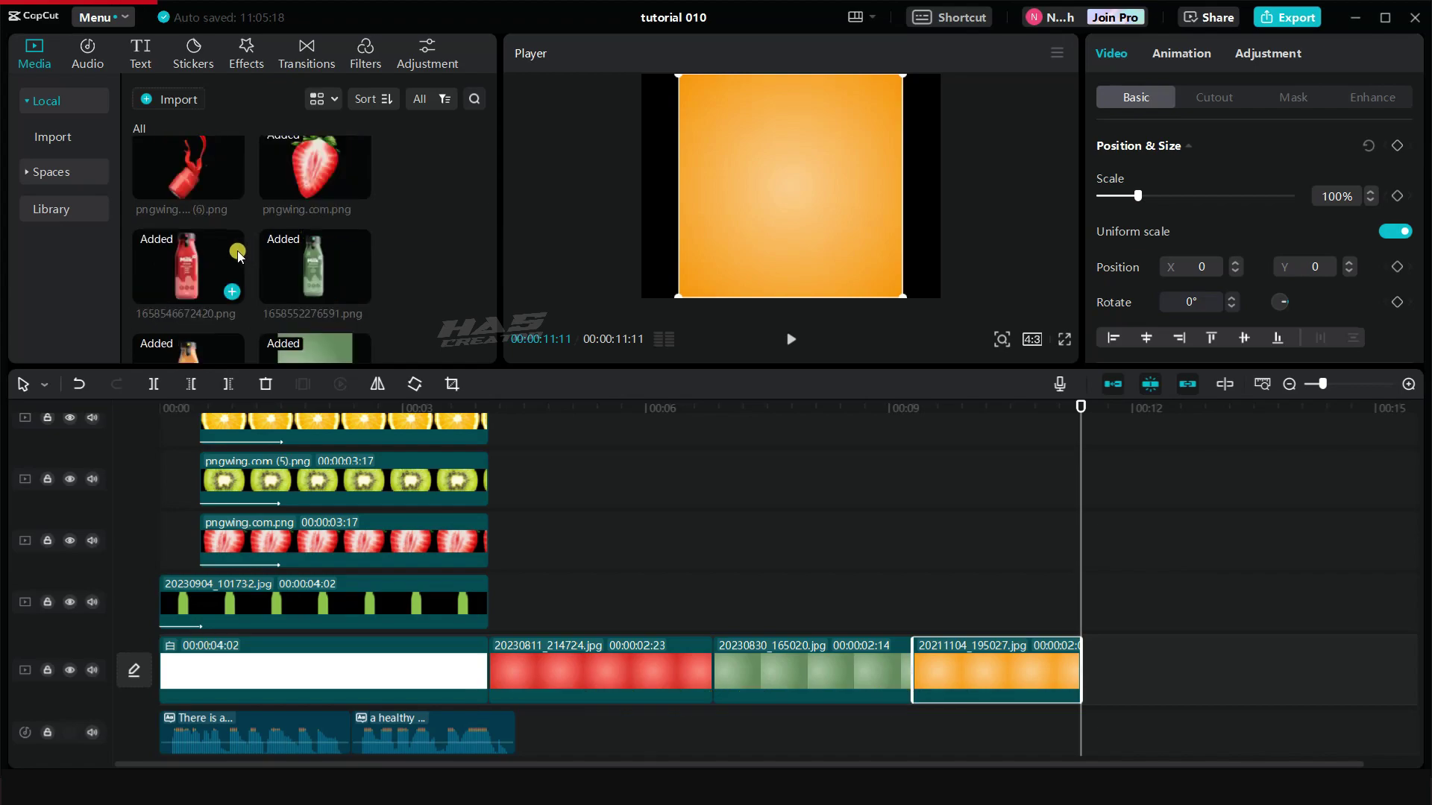
left_click_drag(241, 258, 489, 602)
scroll(373, 356, "down", 2)
left_click_drag(188, 287, 498, 538)
left_click_drag(314, 183, 496, 477)
left_click_drag(520, 540, 510, 539)
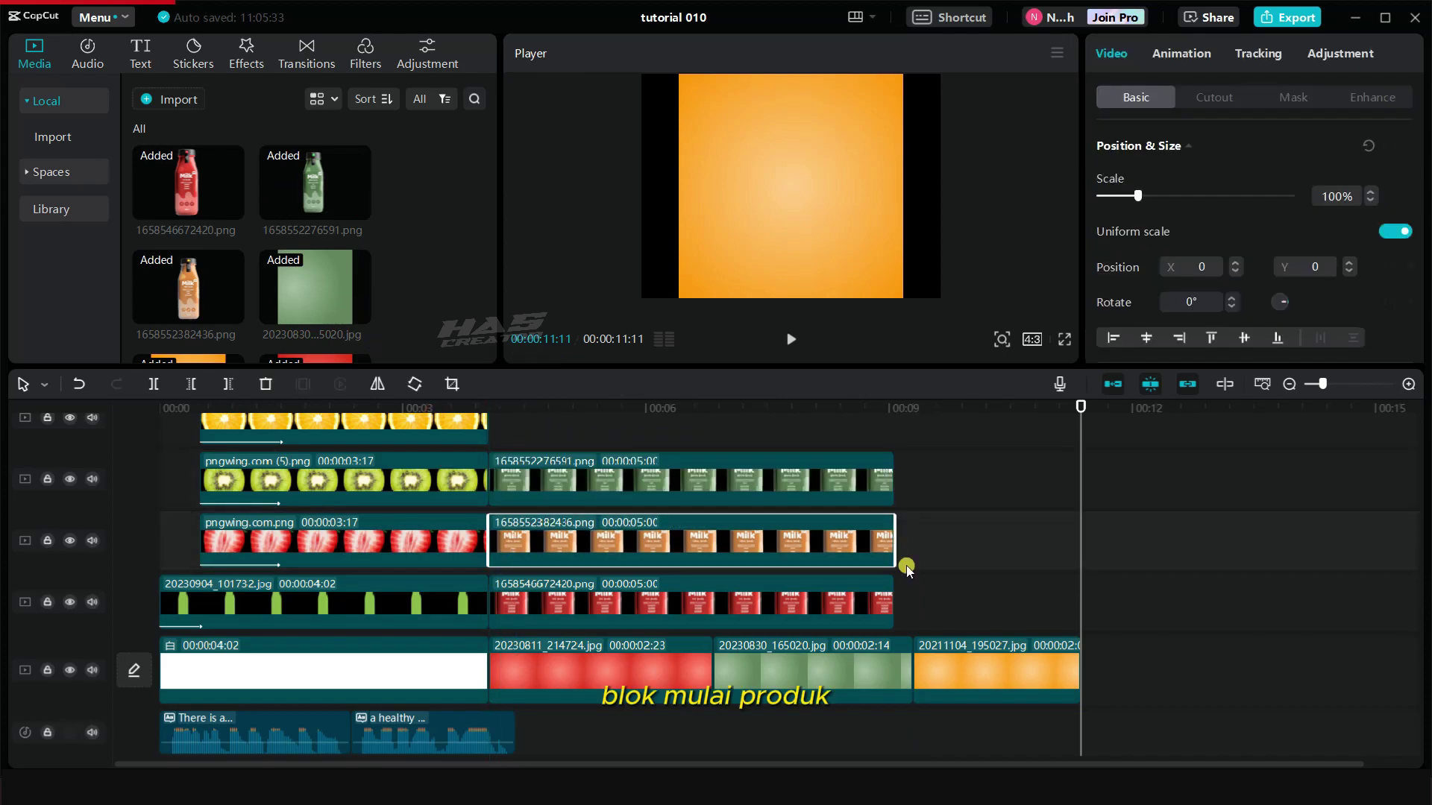
left_click_drag(939, 463, 1074, 627)
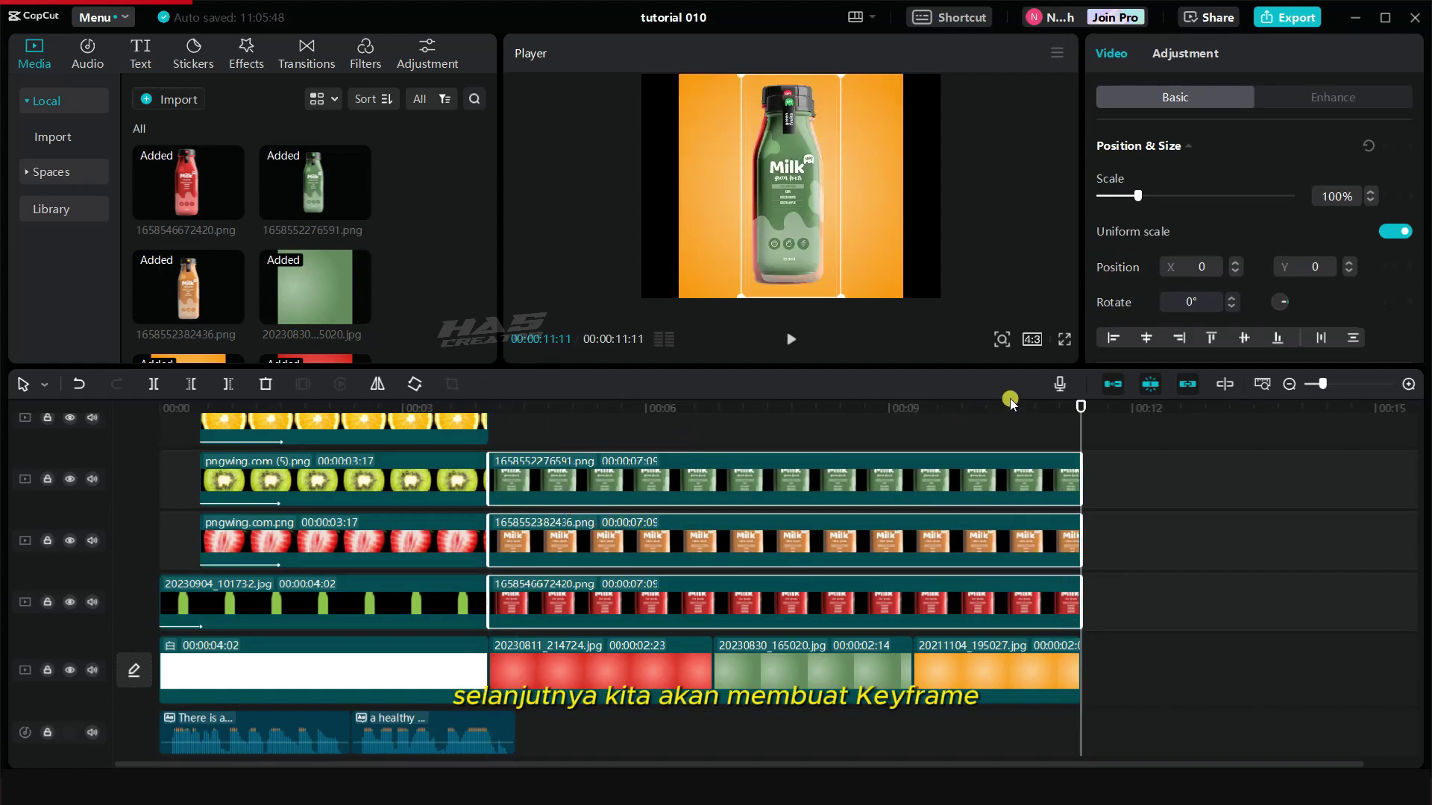
Enlarge the green and yellow background images until they fill the 4:3 frame, at 133% scale for the yellow one
scroll(669, 610, "down", 1)
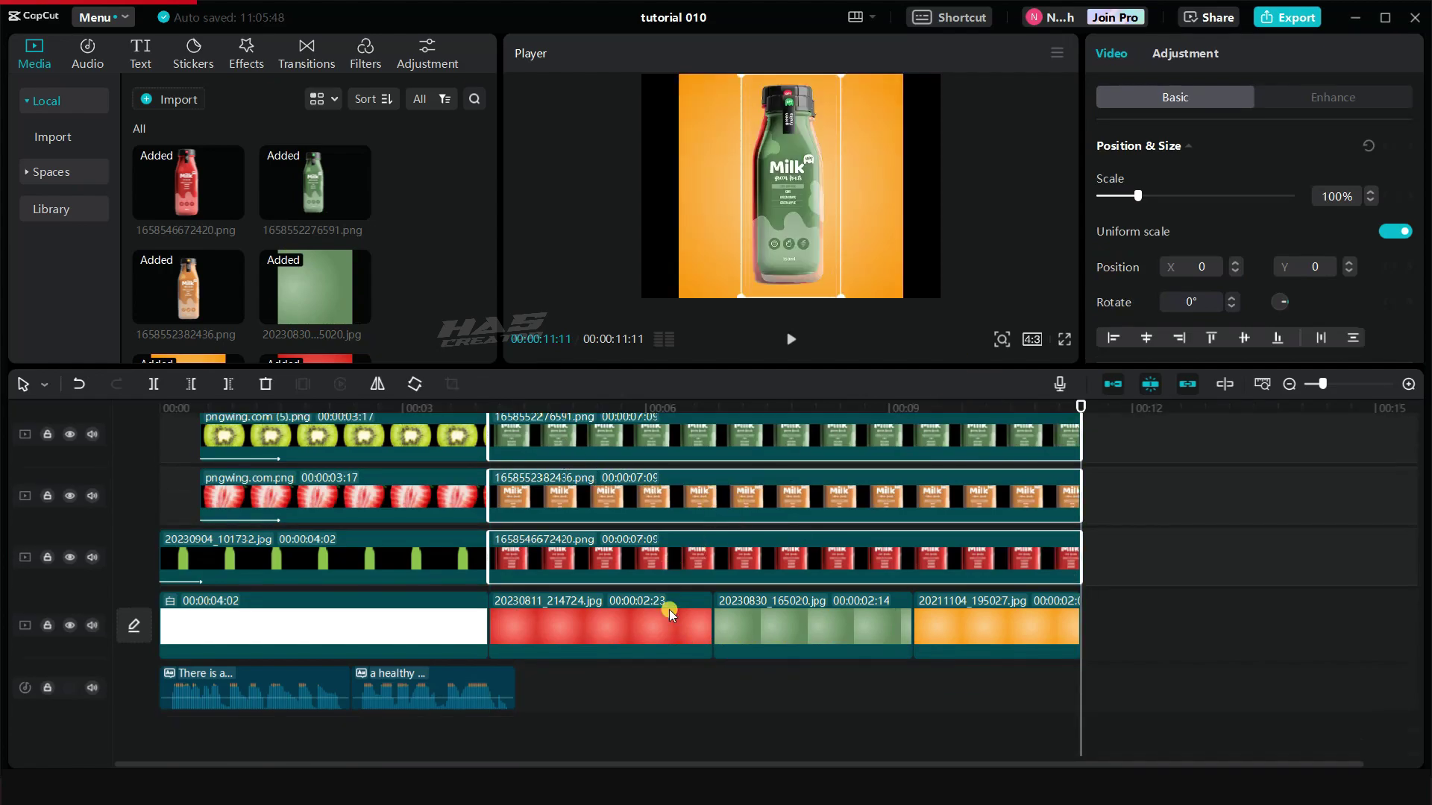
left_click(763, 619)
left_click_drag(897, 295, 967, 340)
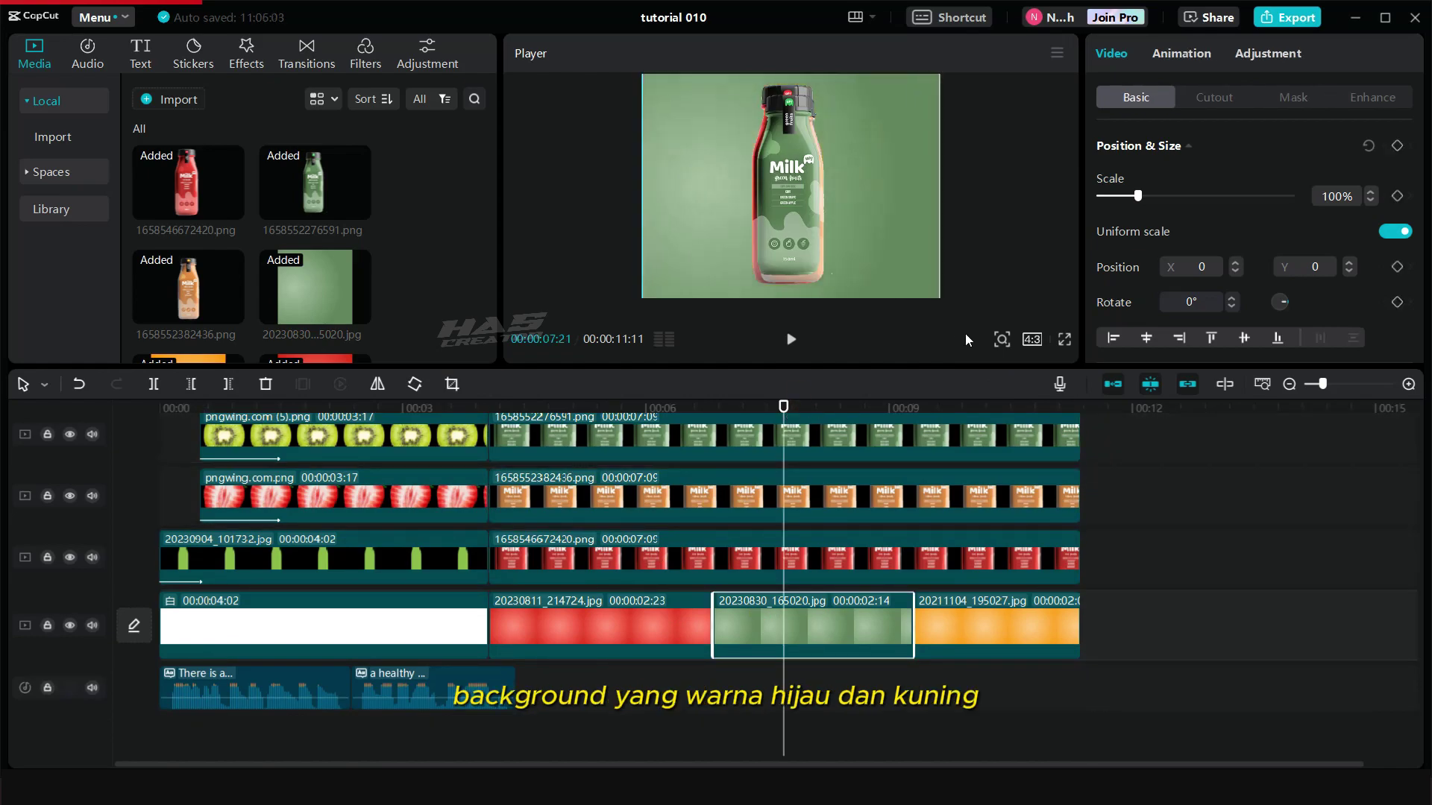
left_click(967, 635)
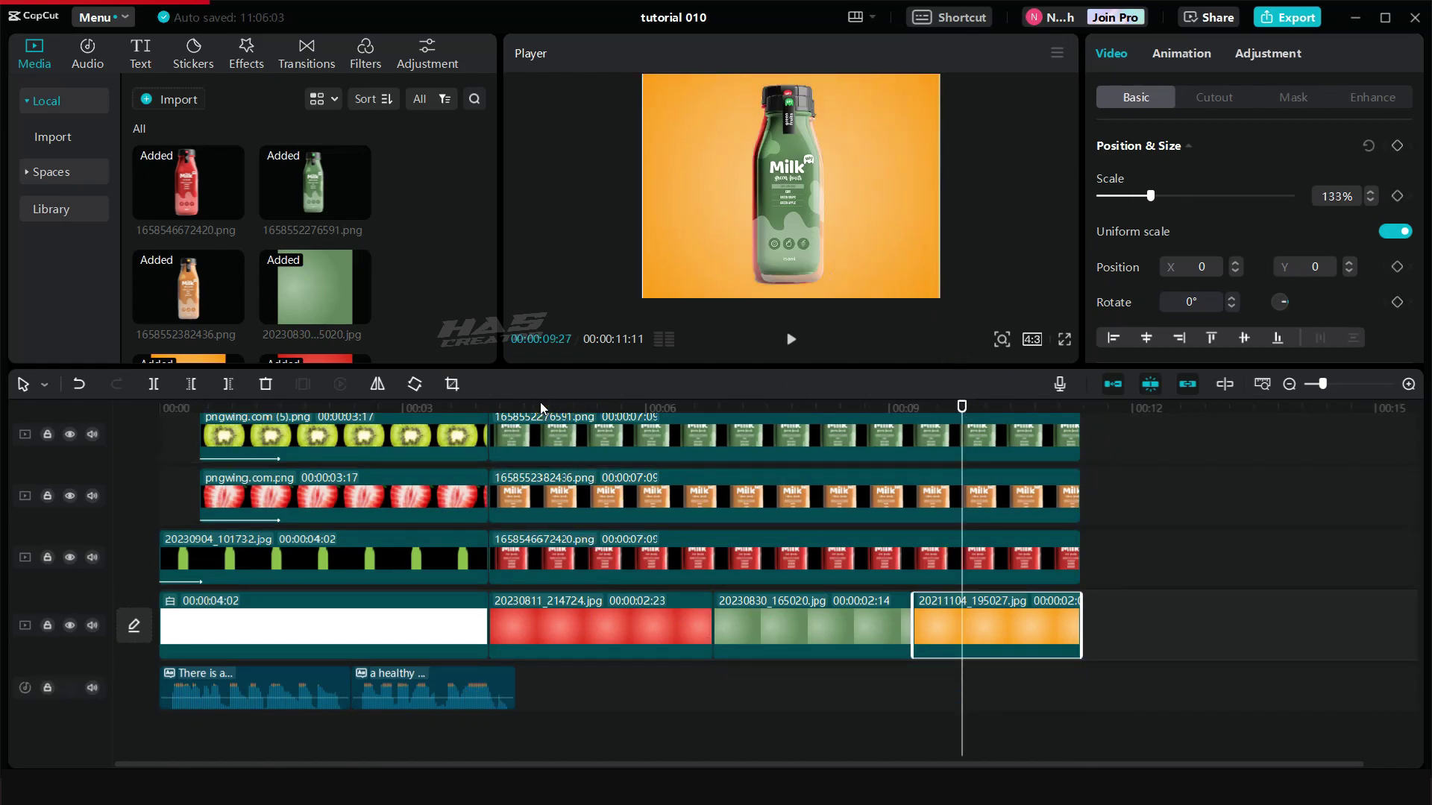
Shrink the orange and green bottles and place orange to the left and green to the right of the frame's centre
left_click(539, 407)
left_click(780, 195)
left_click_drag(780, 194, 690, 193)
left_click(674, 497)
left_click_drag(735, 288, 715, 252)
left_click(865, 196)
left_click_drag(911, 288, 879, 233)
left_click_drag(867, 215, 877, 208)
Refine the bottle sizes, with the centred red one at about 80%, the orange at 57% and the green at 38% scale
left_click(789, 209)
left_click_drag(837, 294, 822, 267)
left_click(689, 207)
left_click_drag(721, 247, 719, 243)
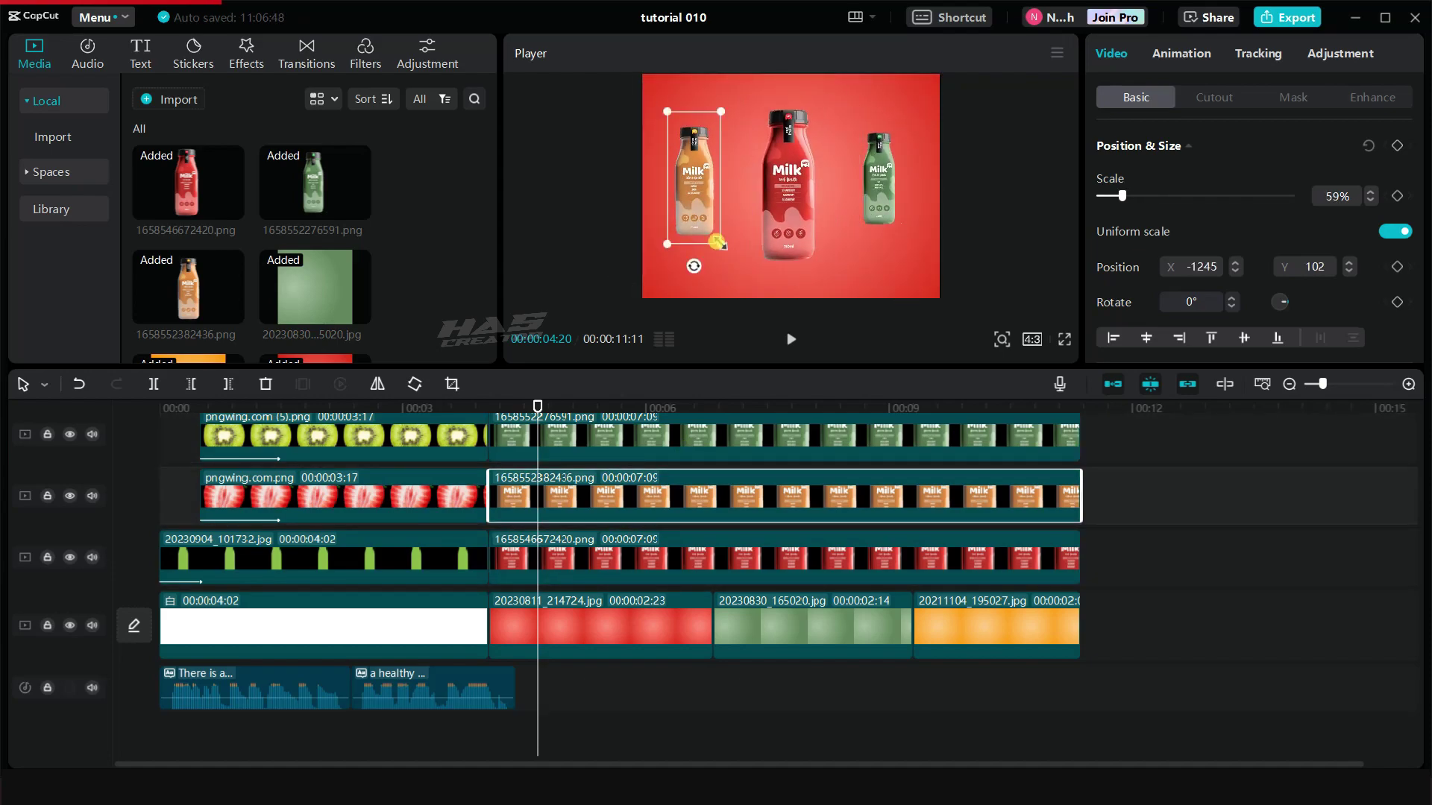
left_click(1064, 342)
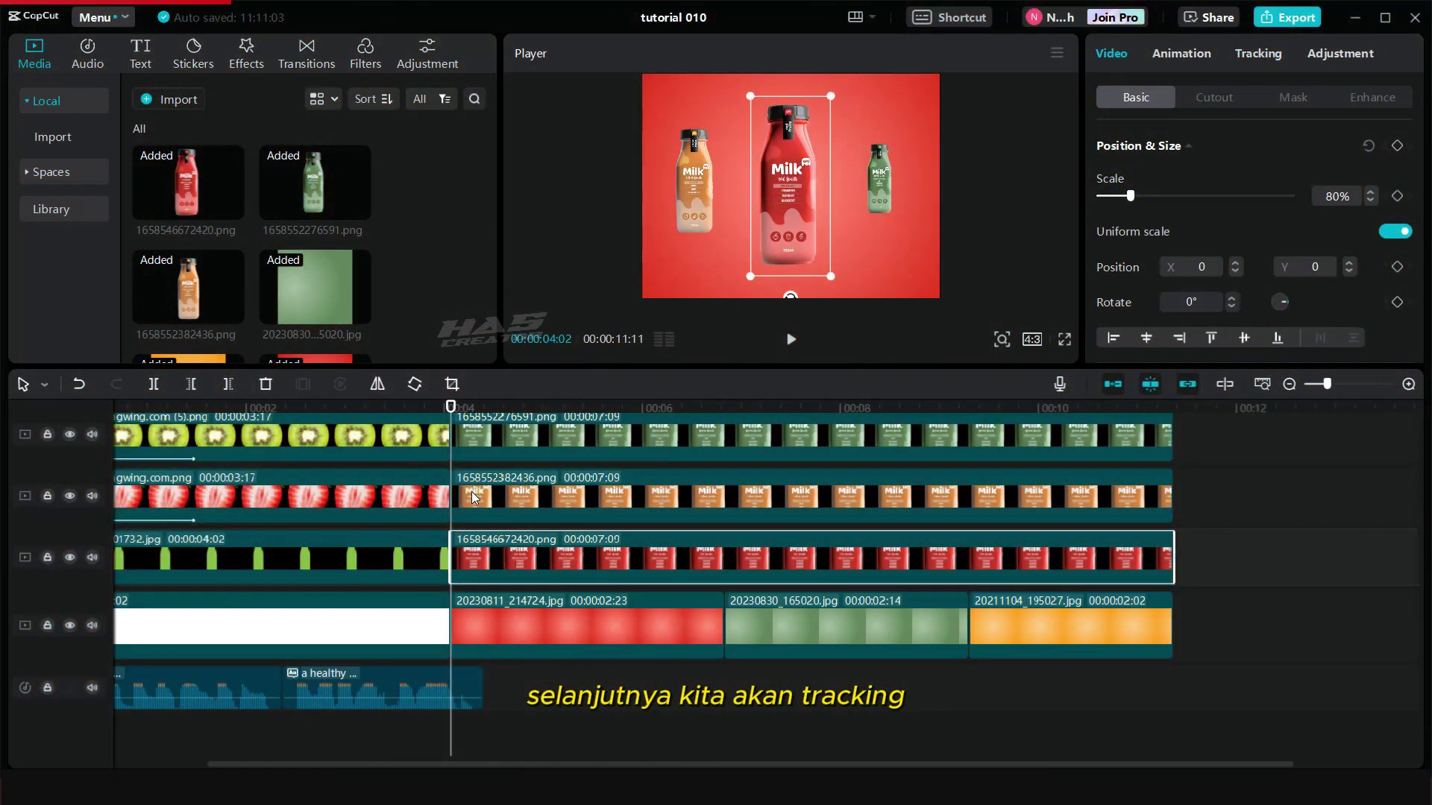
Apply motion tracking in both directions to the orange and green bottle clips, so they follow the red bottle's scale and distance
left_click(474, 497)
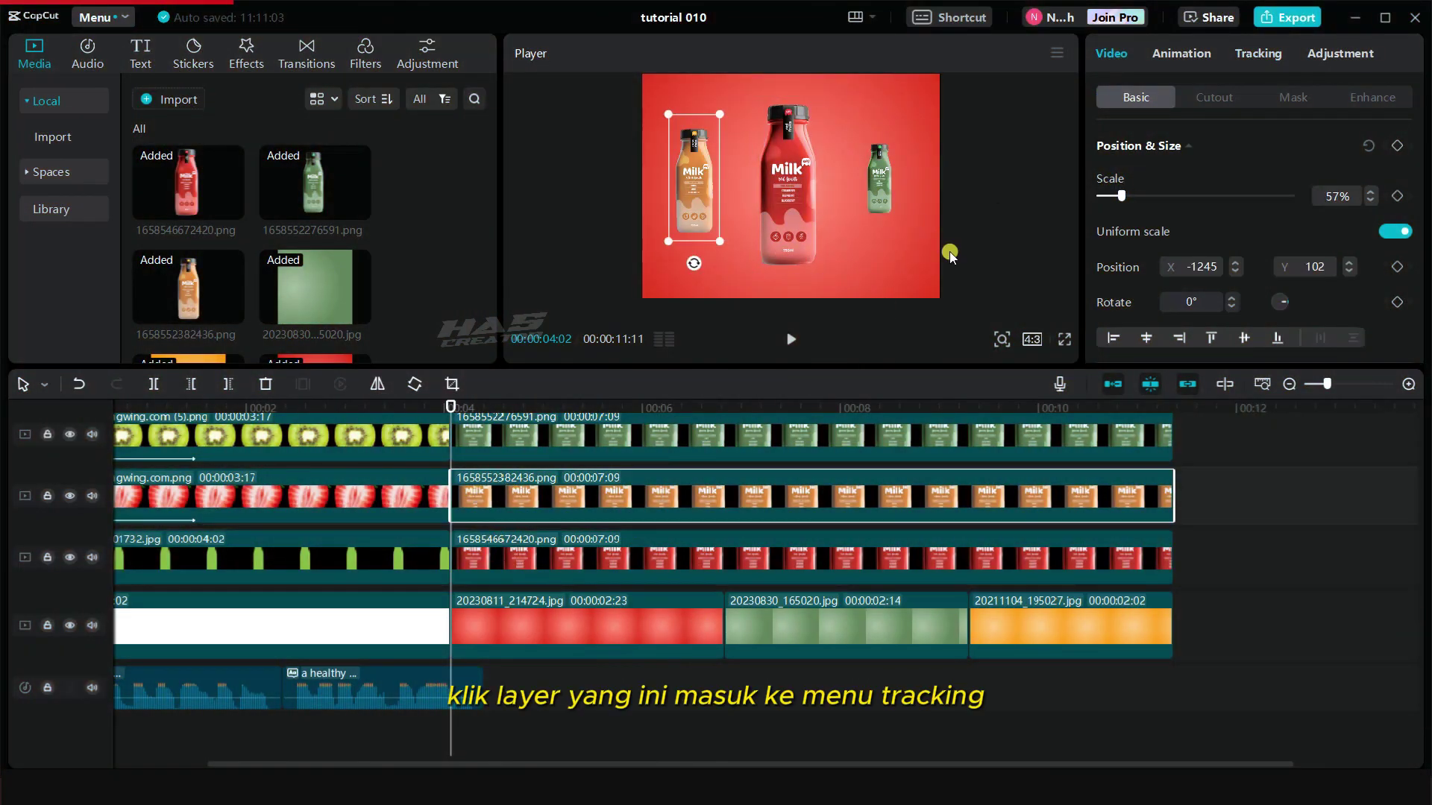
left_click(1258, 53)
left_click(1197, 164)
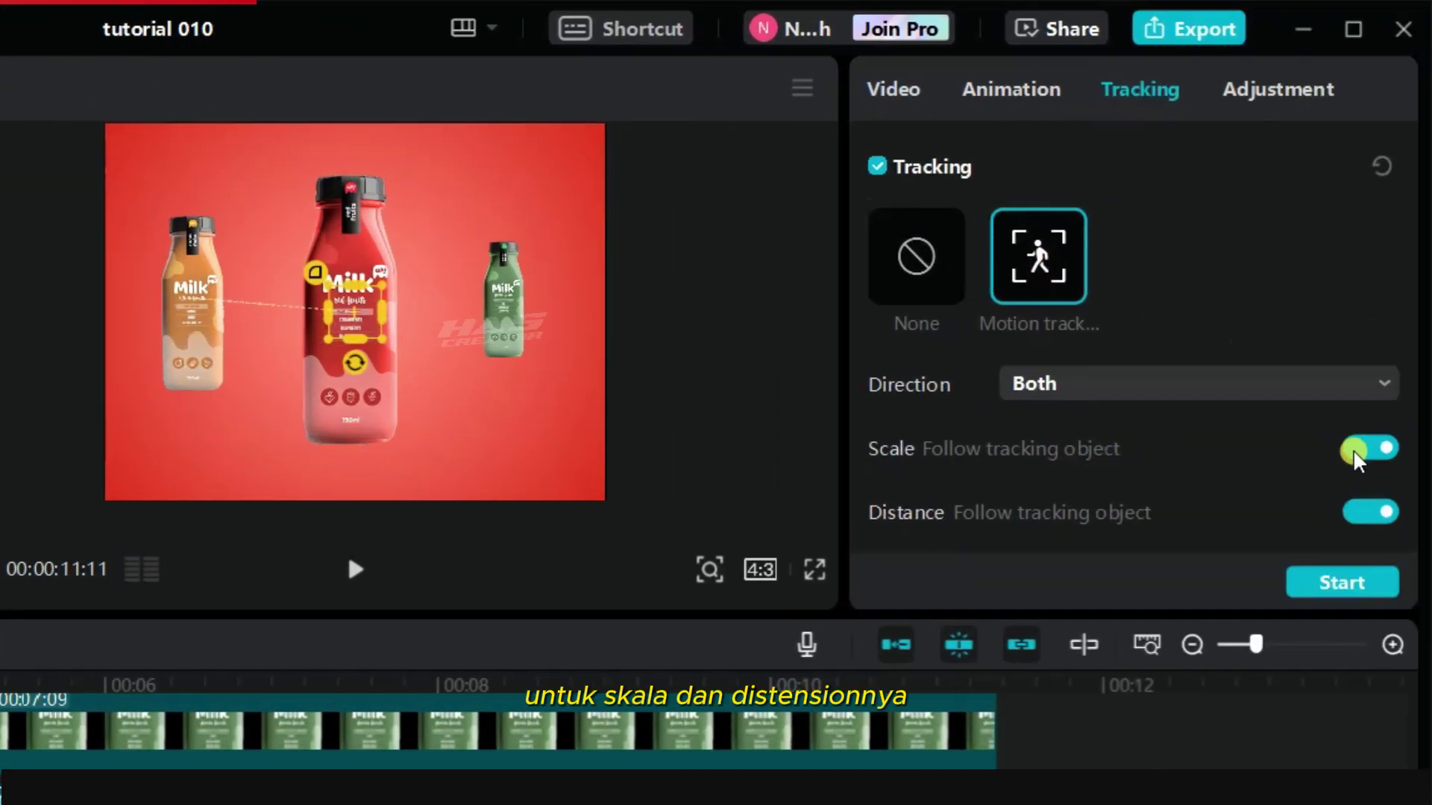
scroll(1335, 537, "down", 1)
left_click(1321, 585)
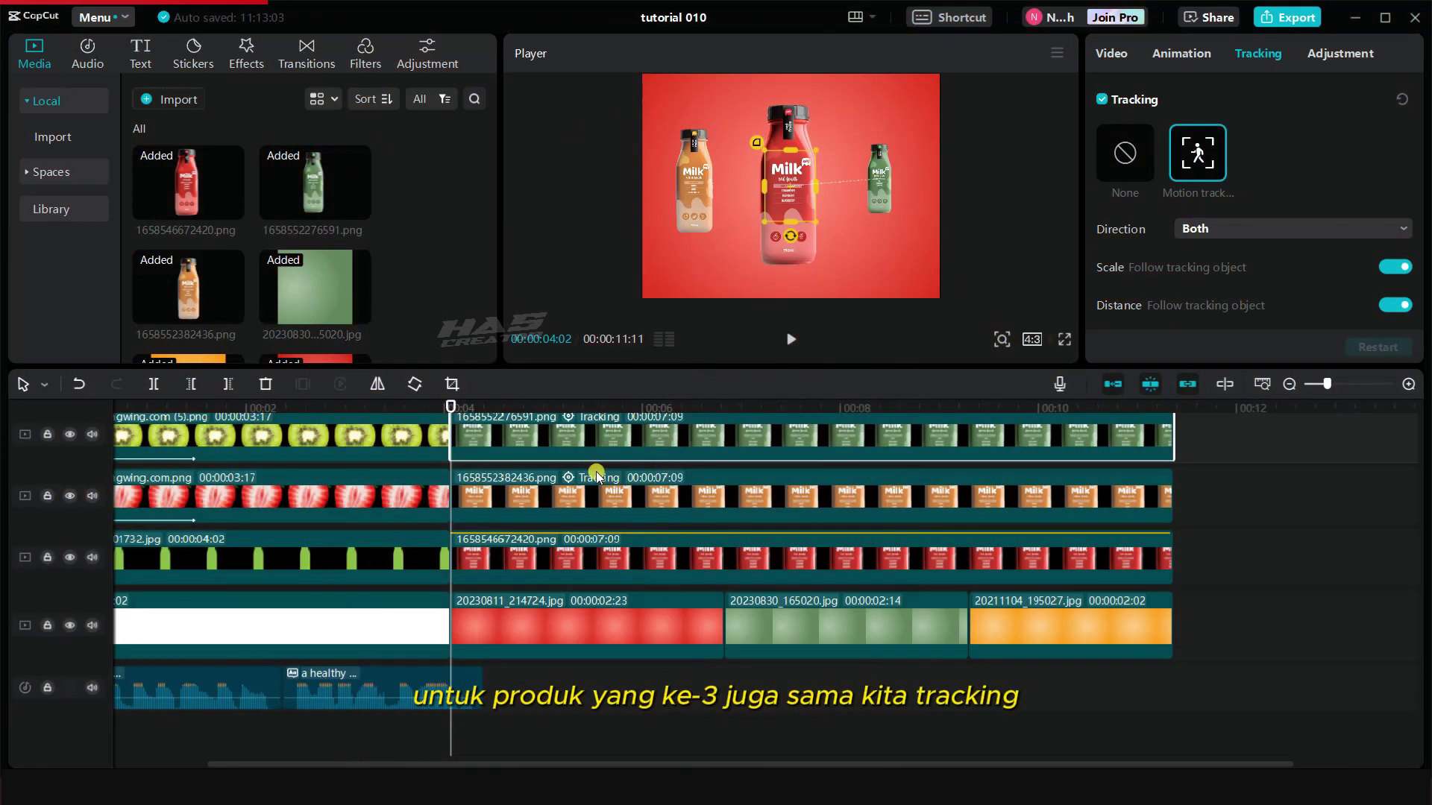
left_click(596, 471)
left_click(1260, 55)
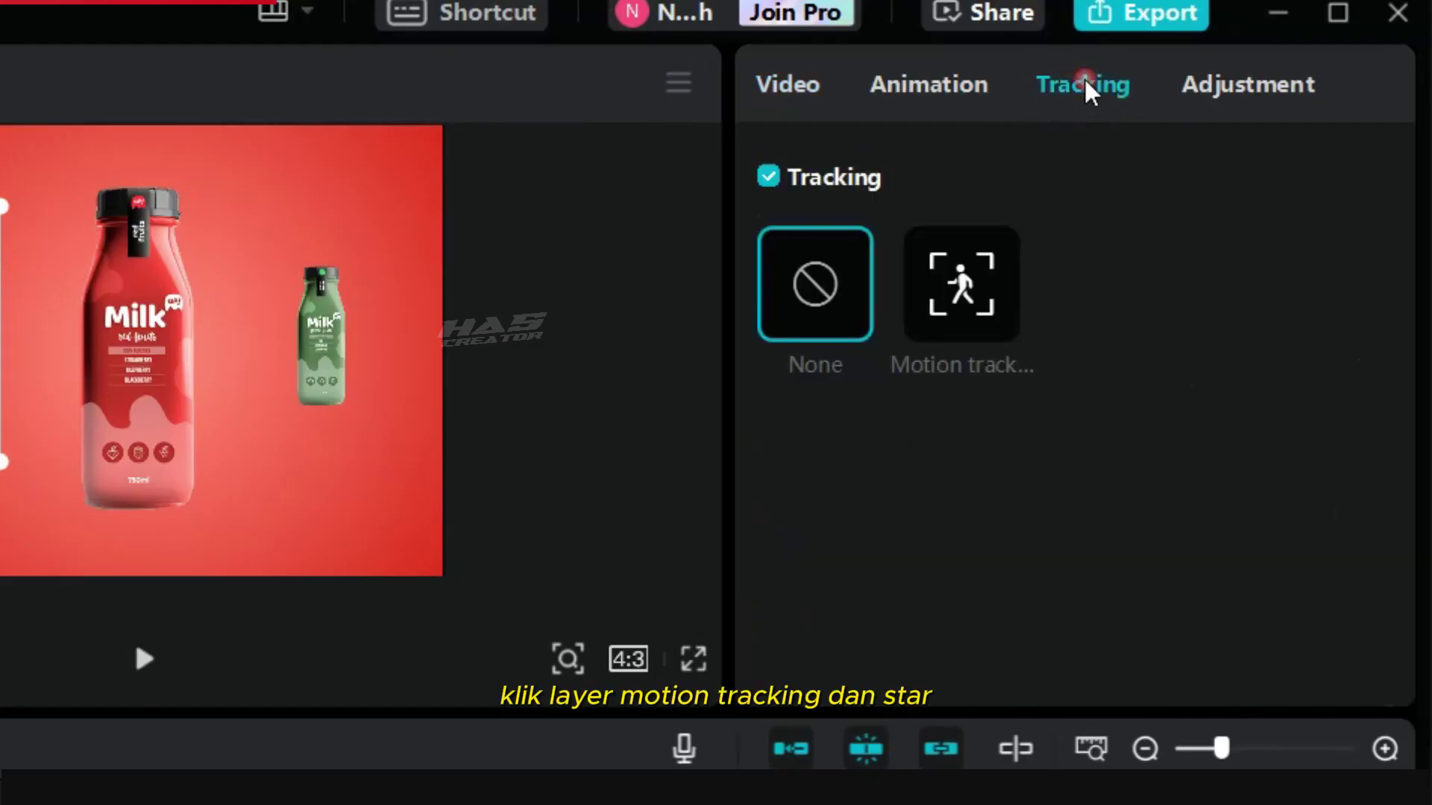
left_click(983, 302)
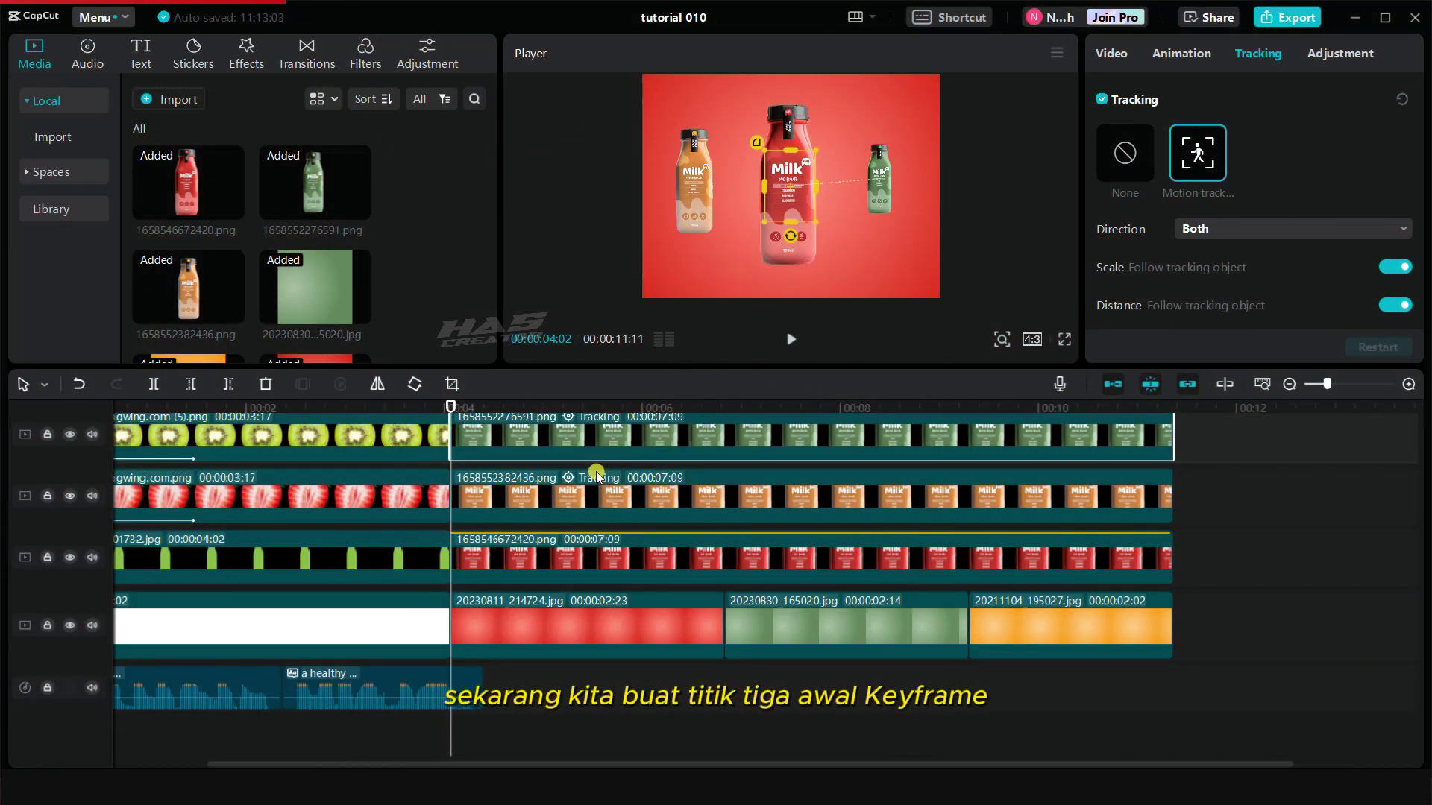
Add Position & Size keyframes at 00:00:06:02 to the red, orange and green bottle clips
key("Right")
key("Right")
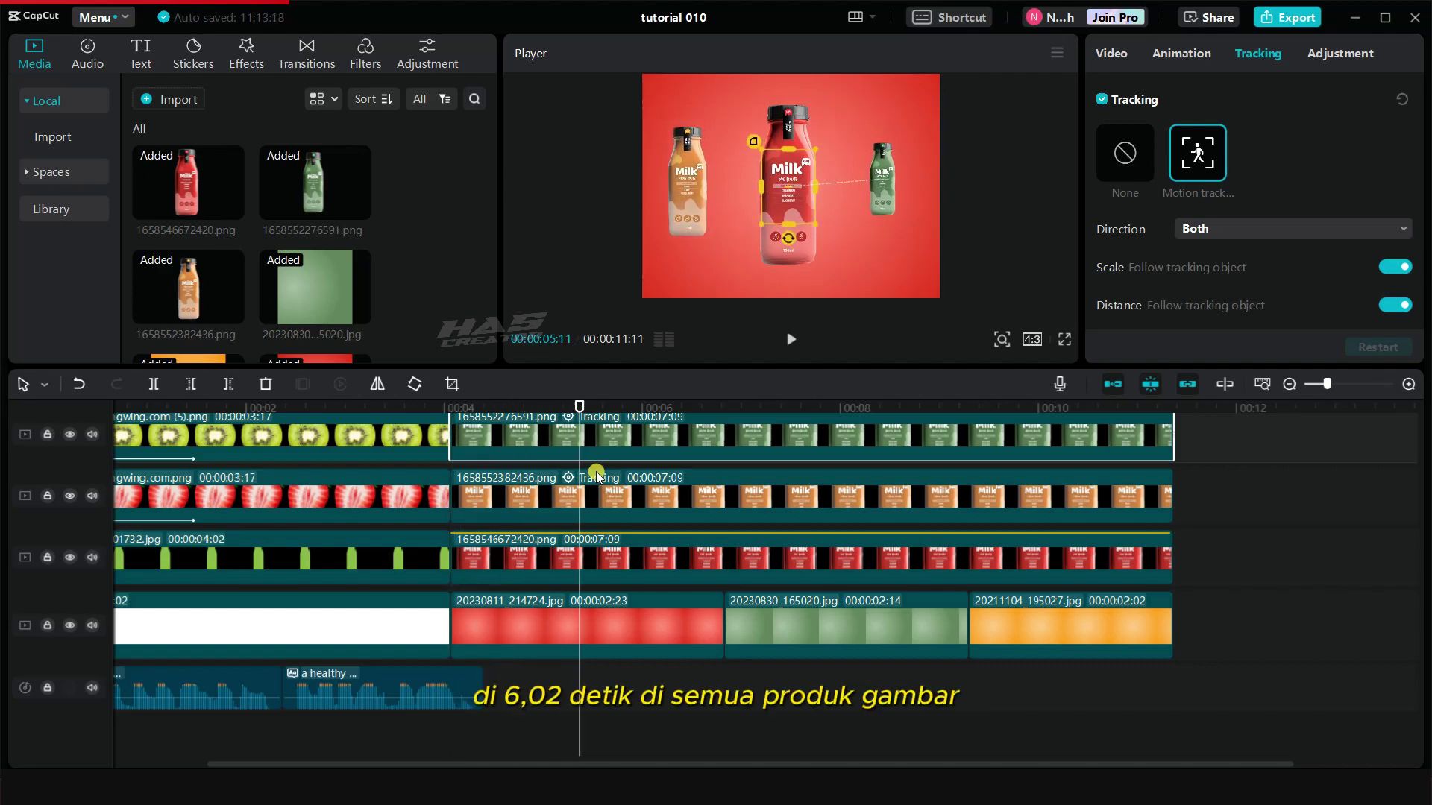
key("Right")
key("Right")
key("Right")
key("Right")
key("Right")
key("Right")
key("Right")
key("Right")
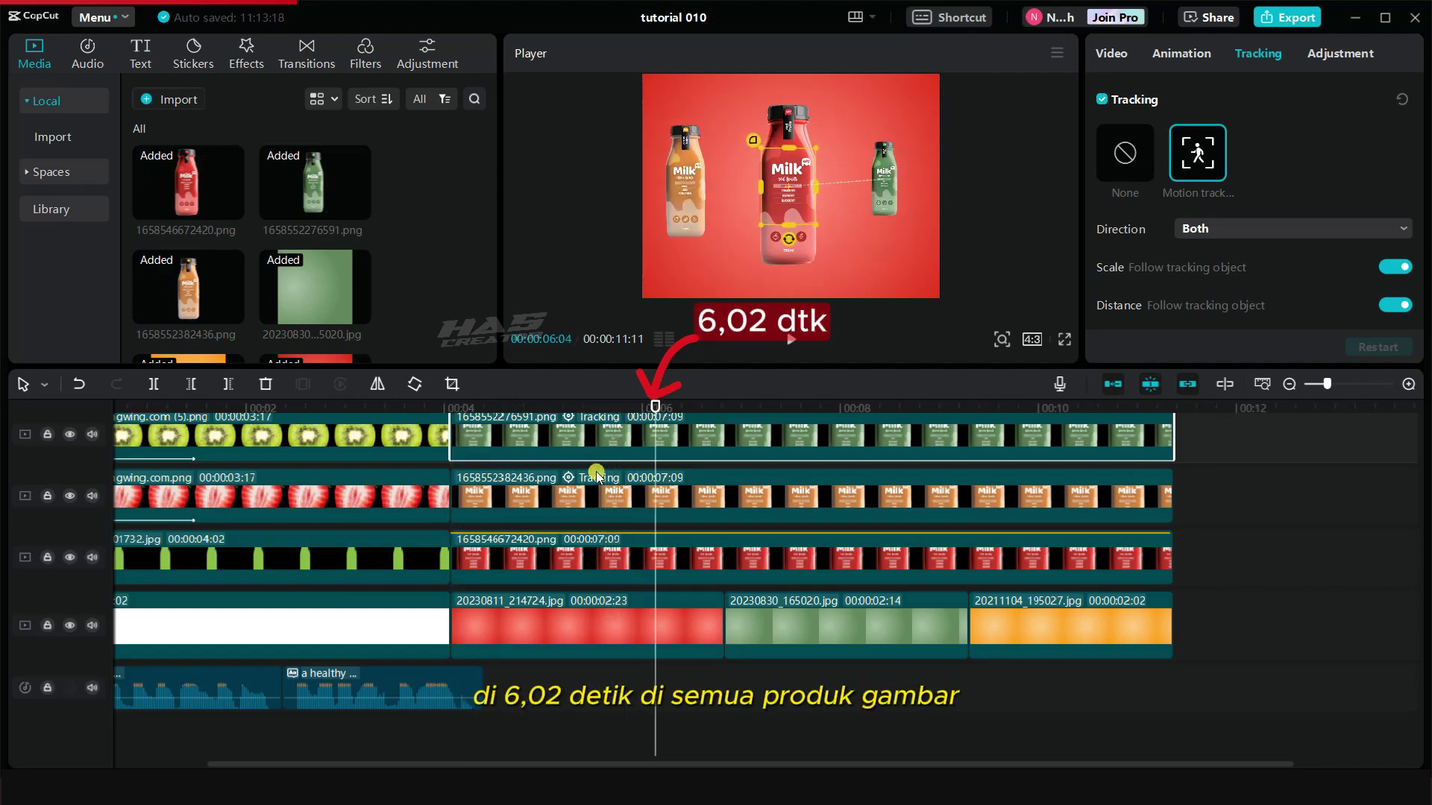
left_click(668, 561)
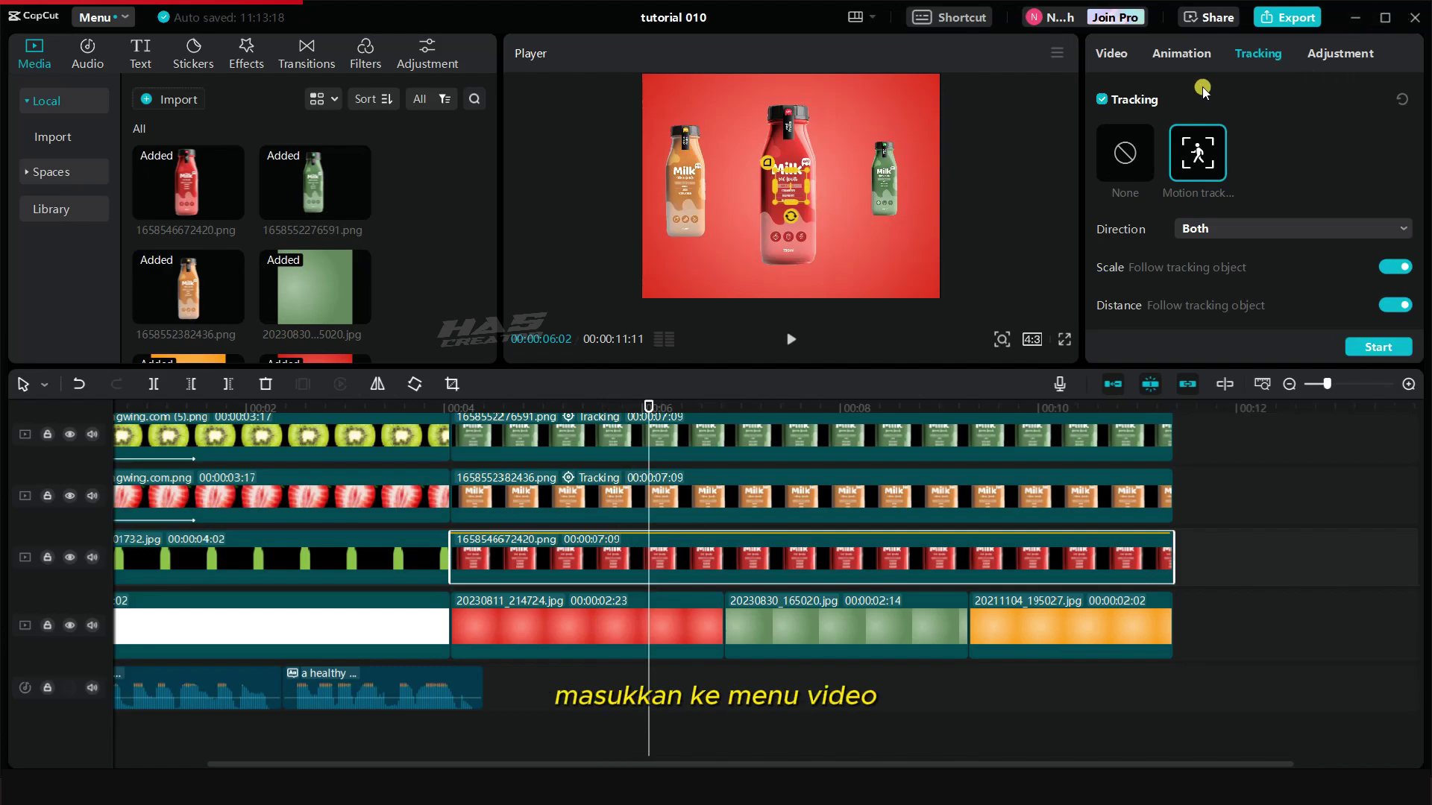
left_click(1111, 54)
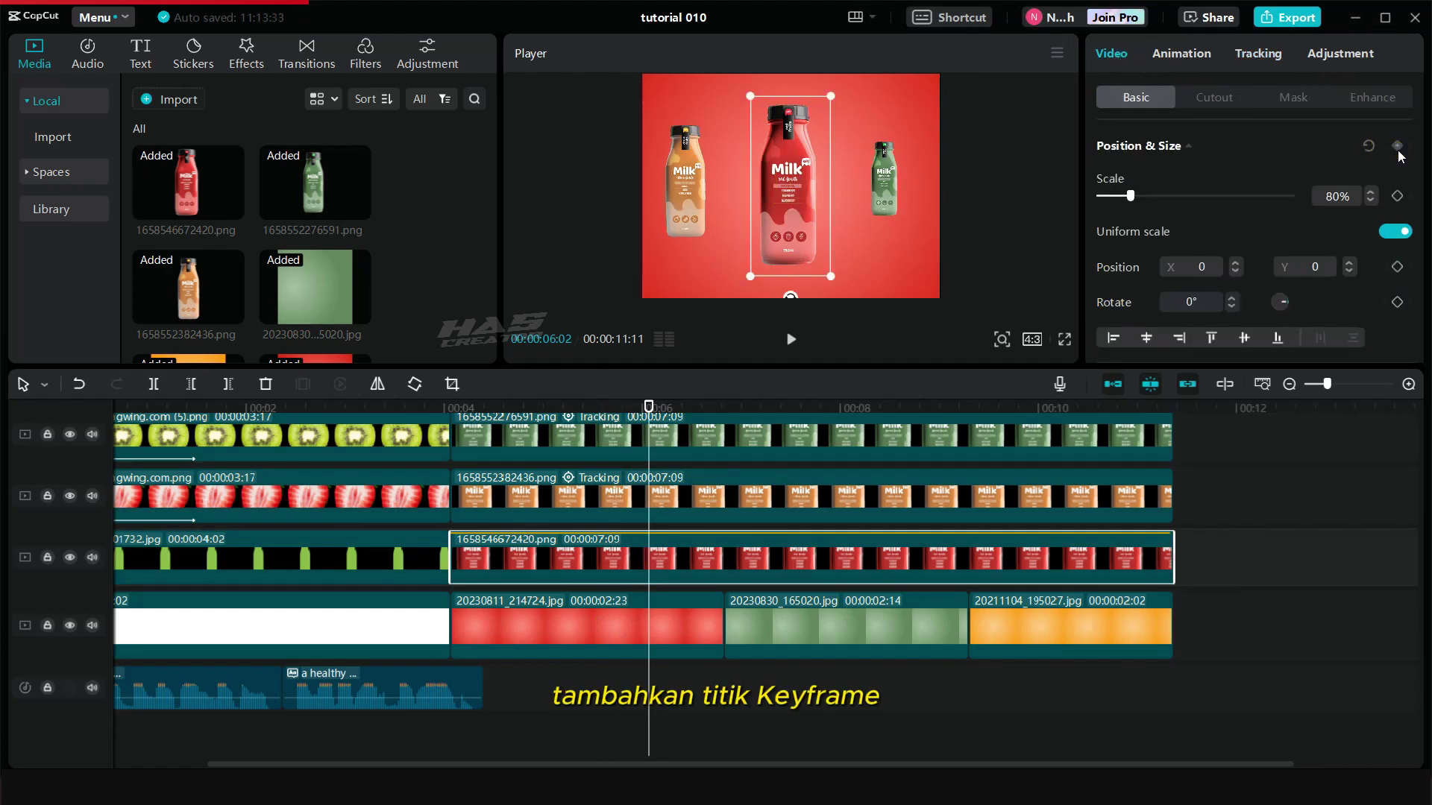
left_click(670, 493)
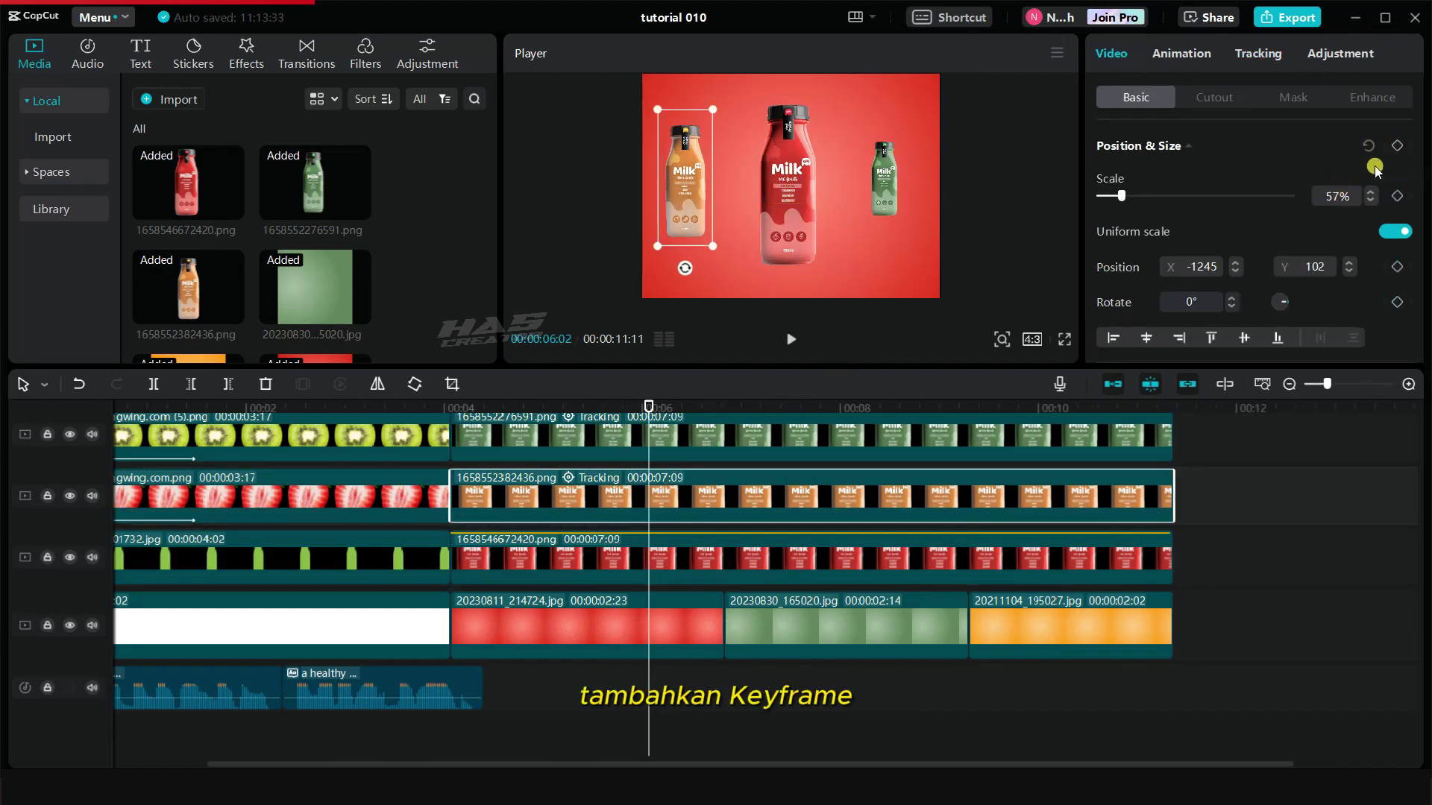
left_click(671, 441)
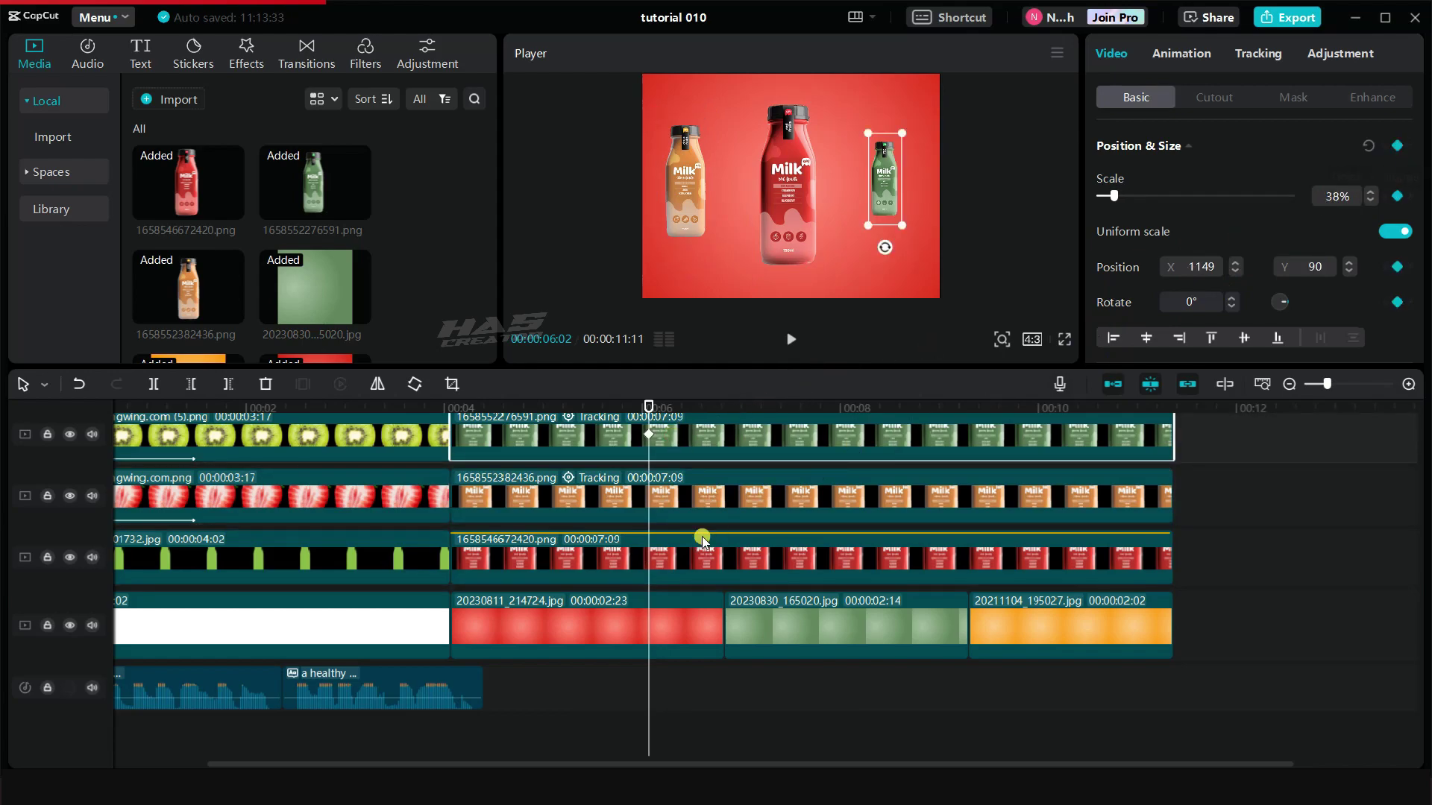
Add a Position & Size keyframe to the red bottle clip at 00:00:06:06 and enlarge the bottle to 94%
left_click(669, 560)
key("Right")
key("Right")
key("Right")
key("Right")
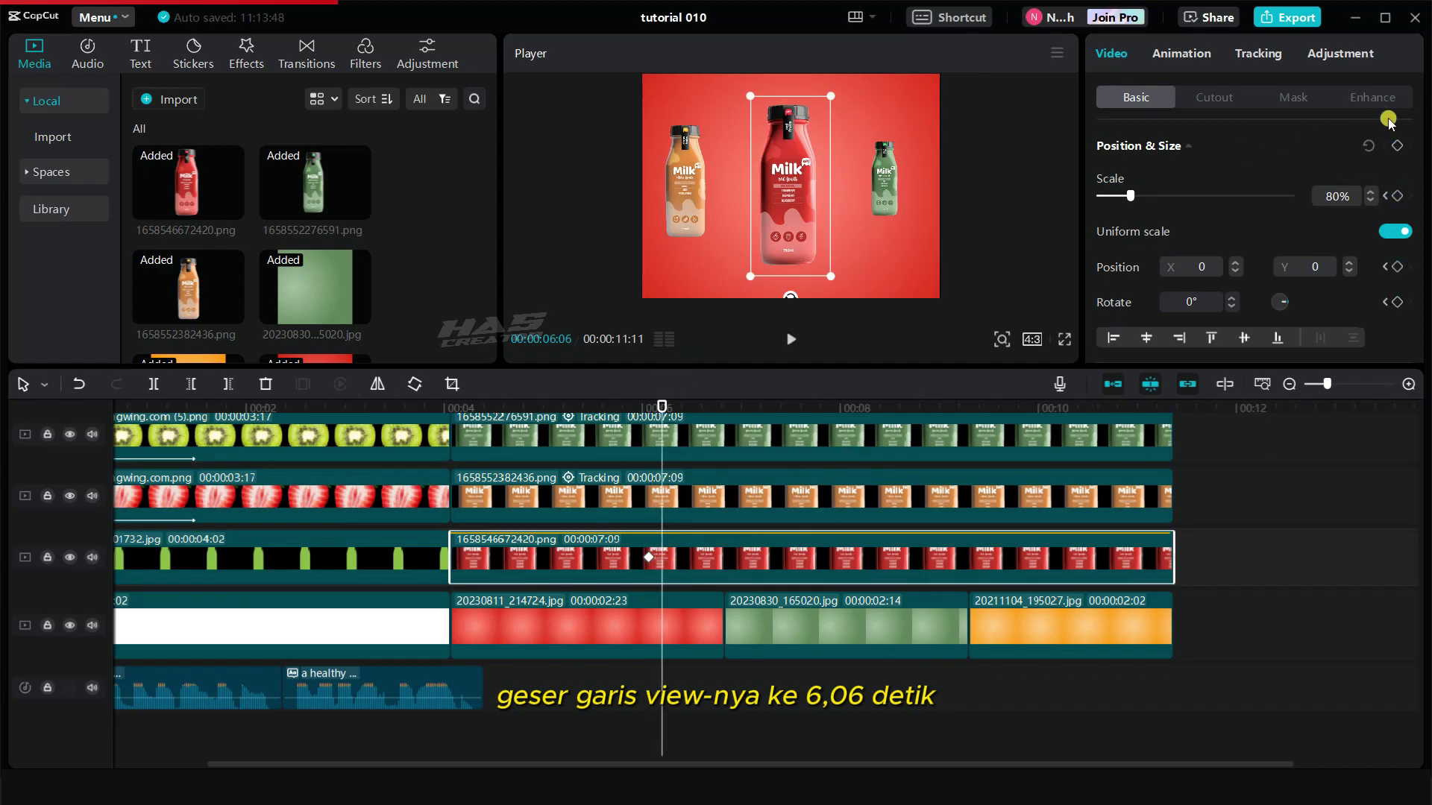
left_click(1396, 146)
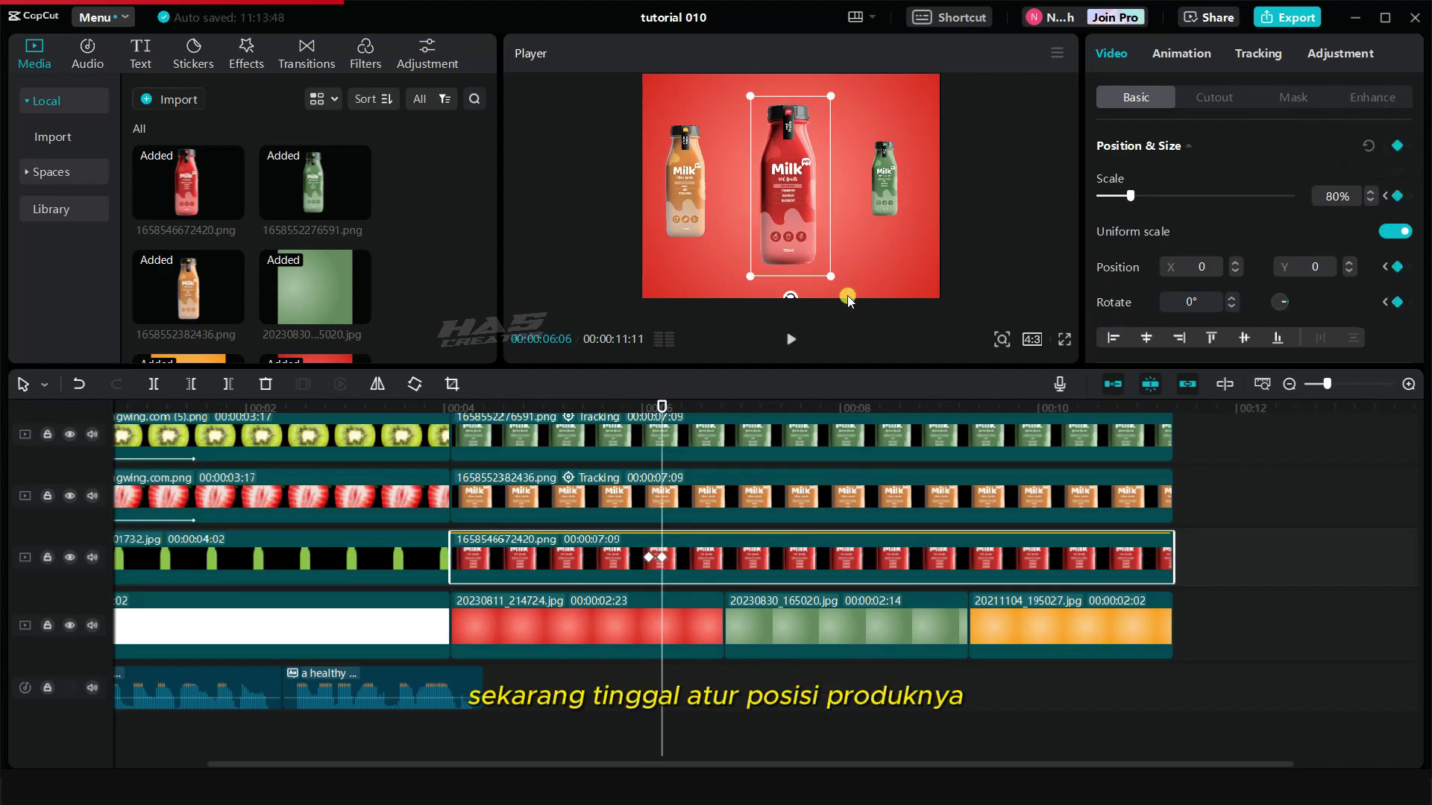
left_click_drag(827, 276, 835, 301)
At 00:00:06:06, move the orange bottle closer to the red one and the green bottle over the red one's right edge
left_click(686, 481)
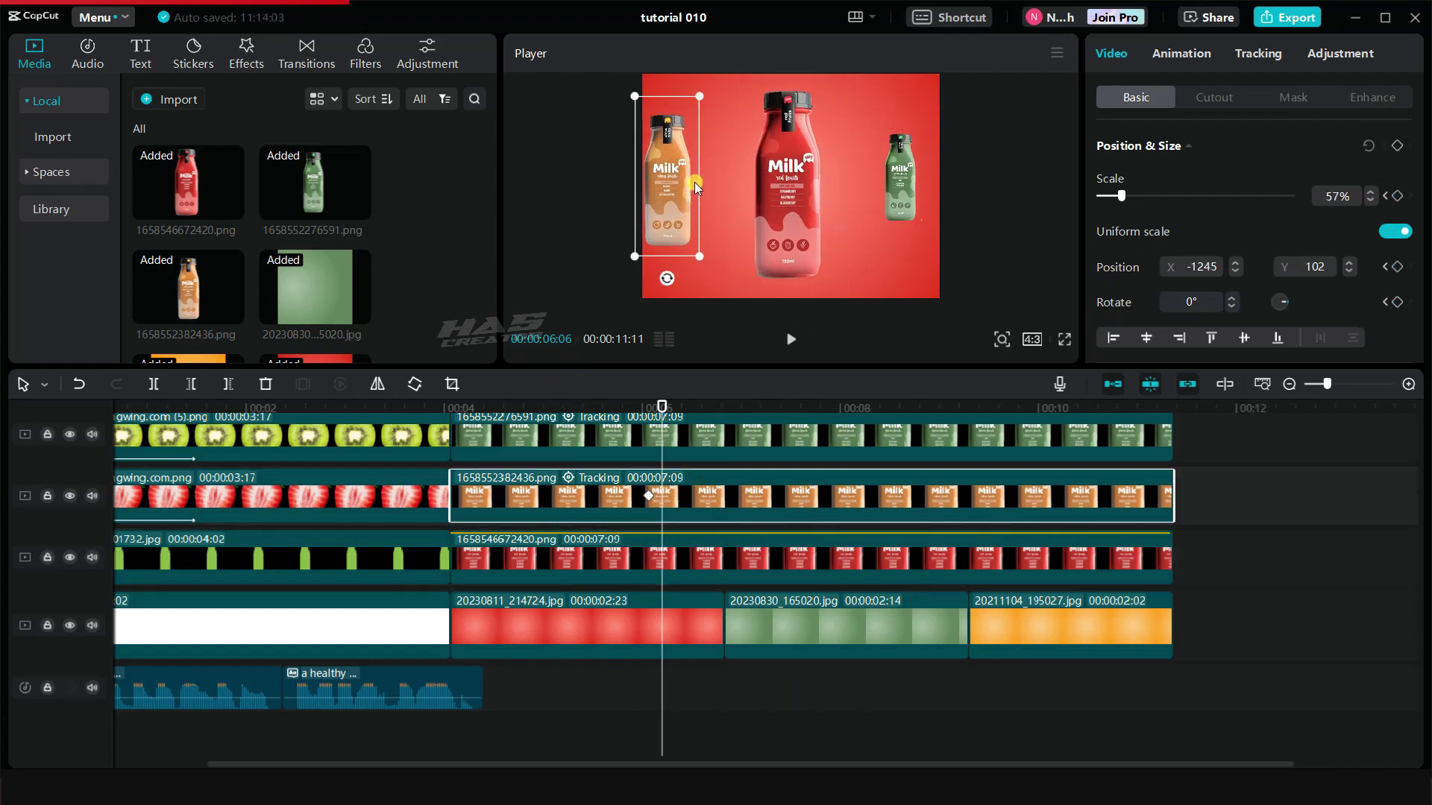
left_click_drag(667, 179, 710, 179)
left_click(909, 196)
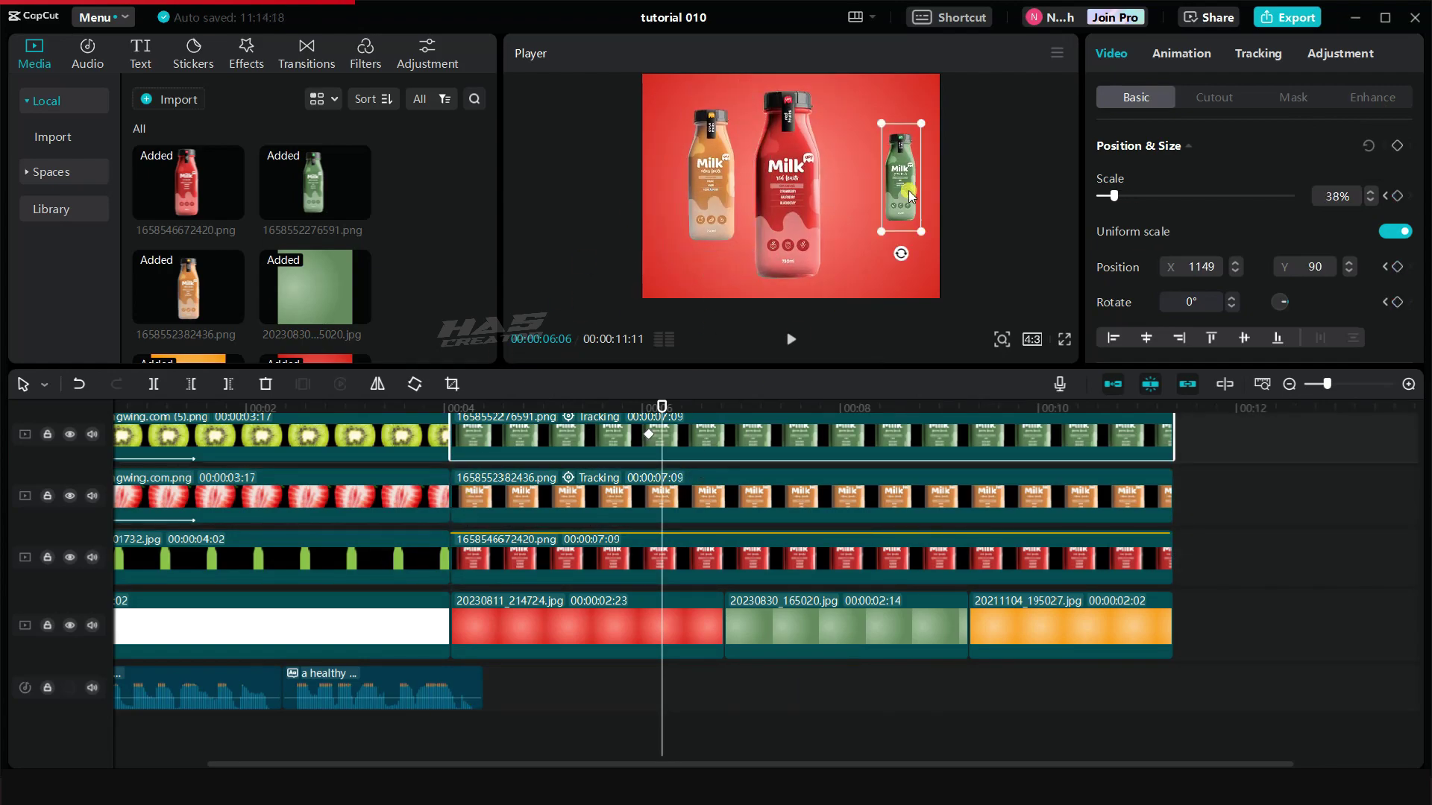
left_click_drag(903, 187, 827, 195)
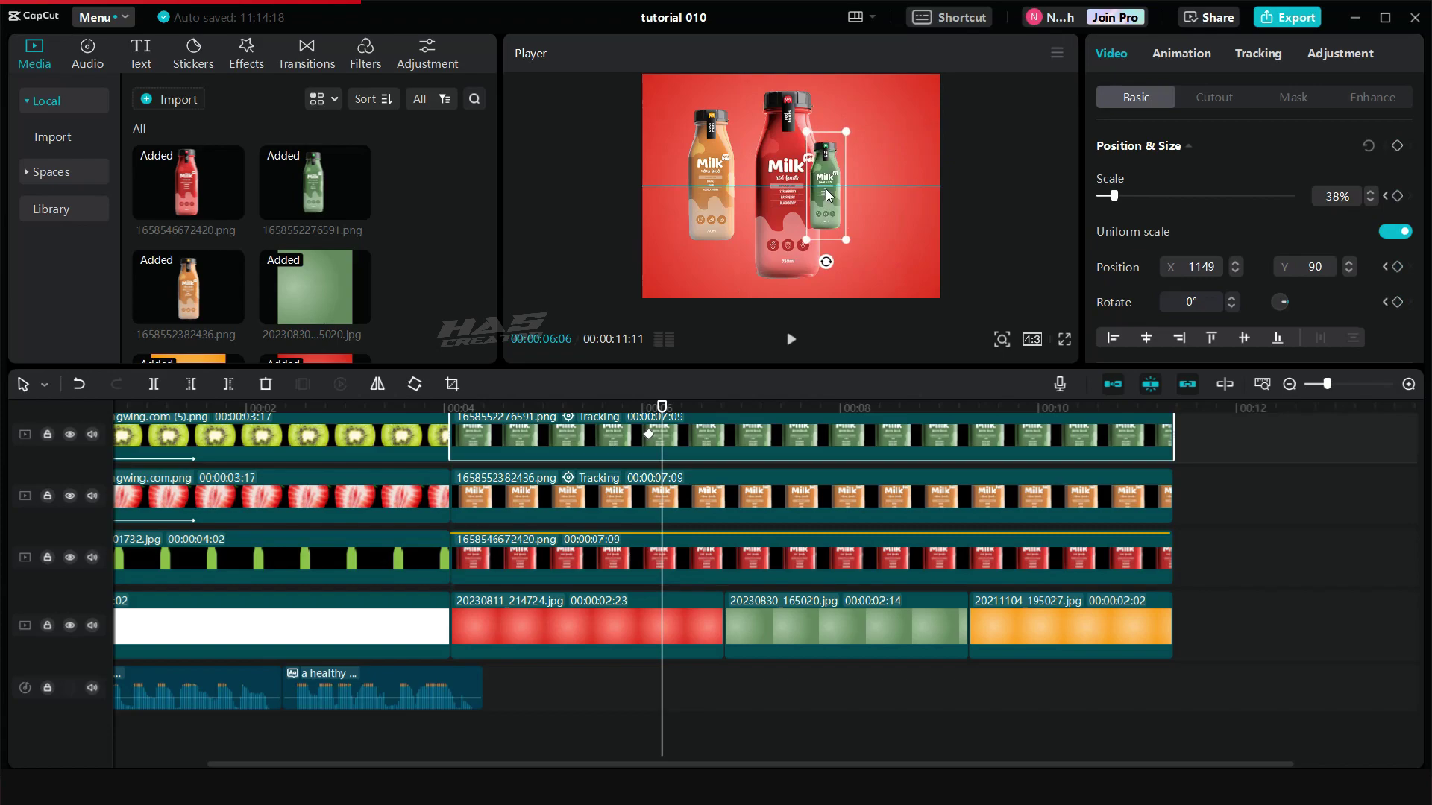
Keyframe the red bottle at 00:00:06:18, moving it toward the frame's right side and reducing it to 60%
left_click(684, 552)
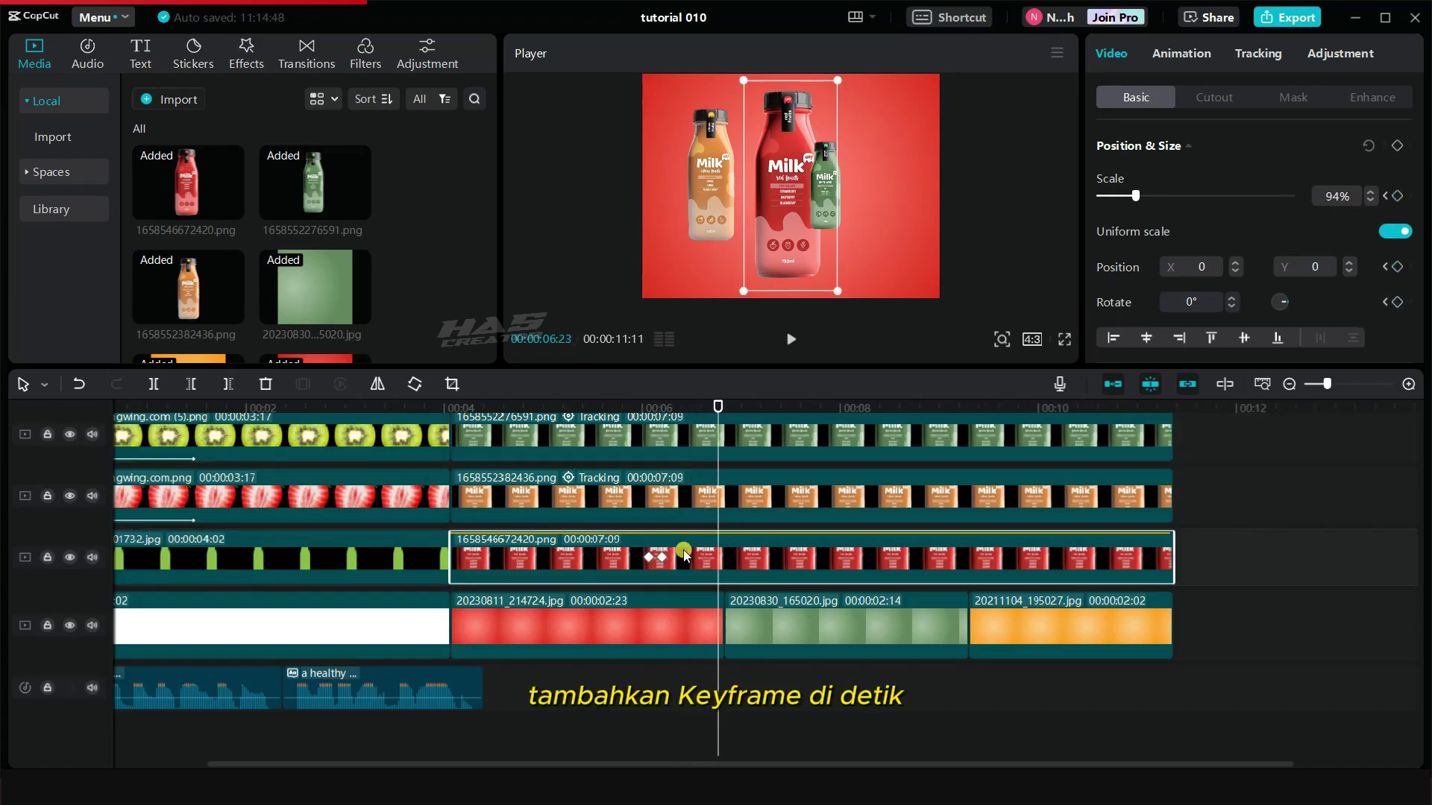
key("Left")
key("Left")
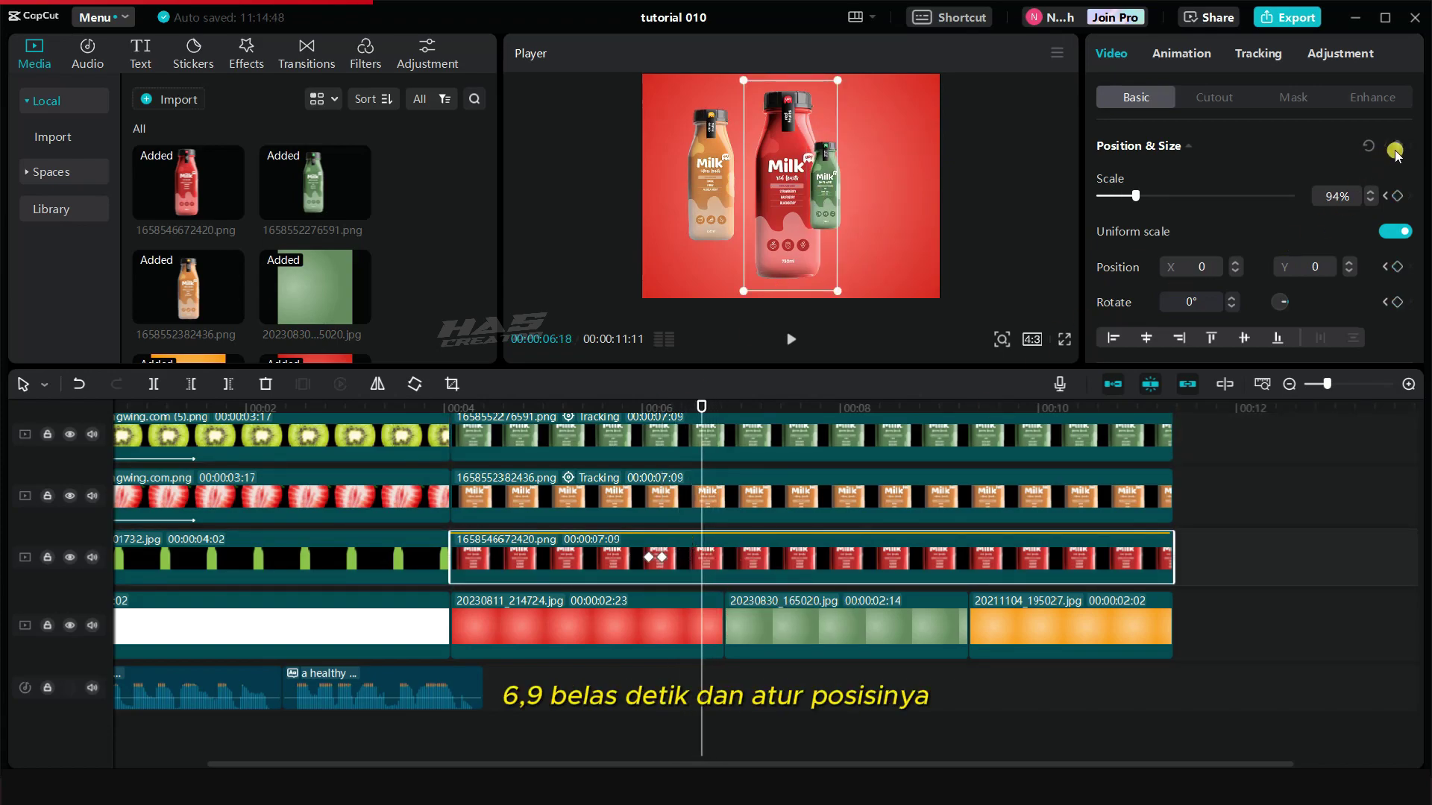
left_click_drag(785, 231, 833, 231)
left_click_drag(885, 290, 822, 266)
At 00:00:06:18, adjust the orange bottle in the frame's left half and bring the green bottle to the centre at 137% scale
left_click(731, 489)
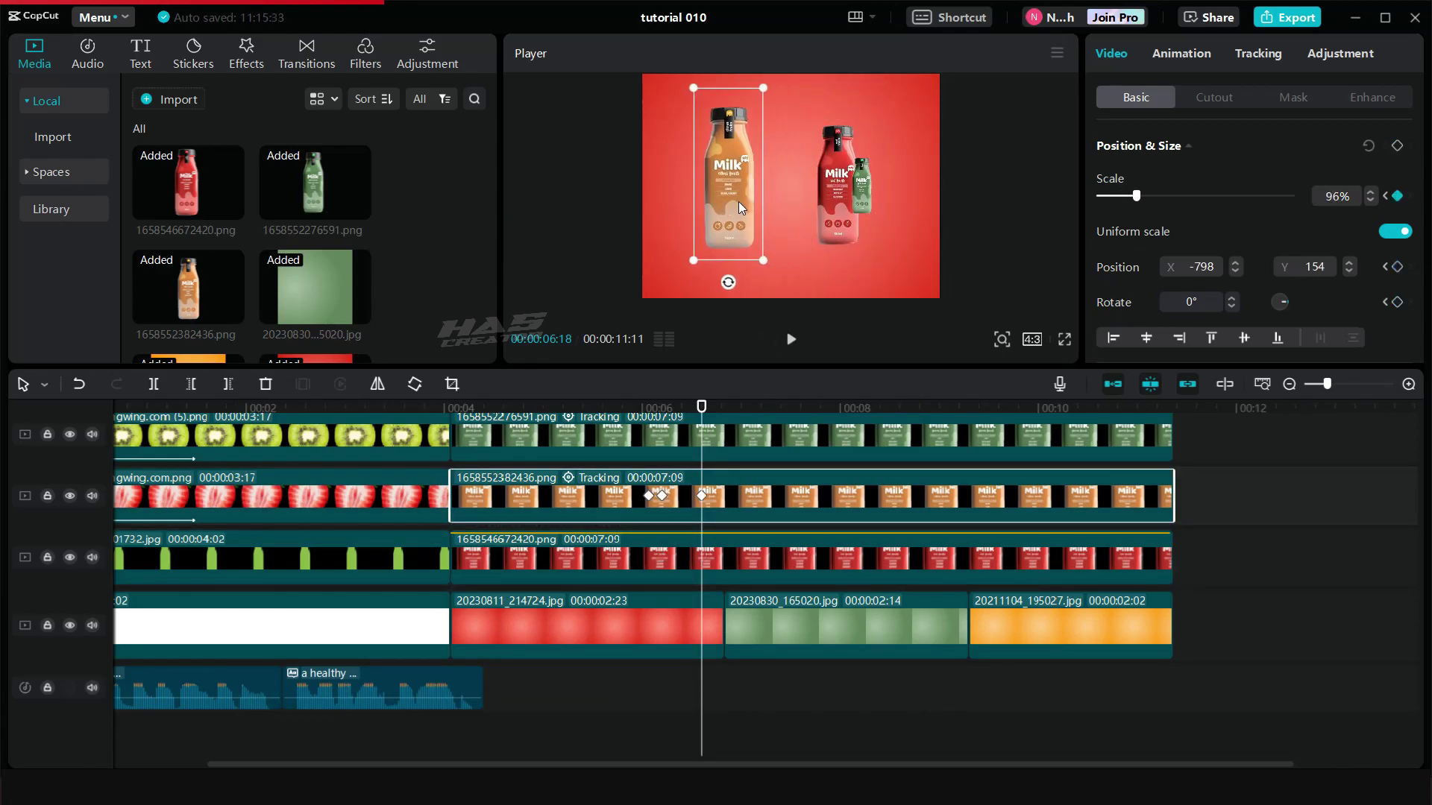
left_click(861, 201)
left_click_drag(861, 206, 783, 206)
left_click_drag(796, 220, 824, 286)
Add a Position & Size keyframe to the red bottle at 00:00:06:24, move it farther right and reduce it to 44%
left_click(754, 559)
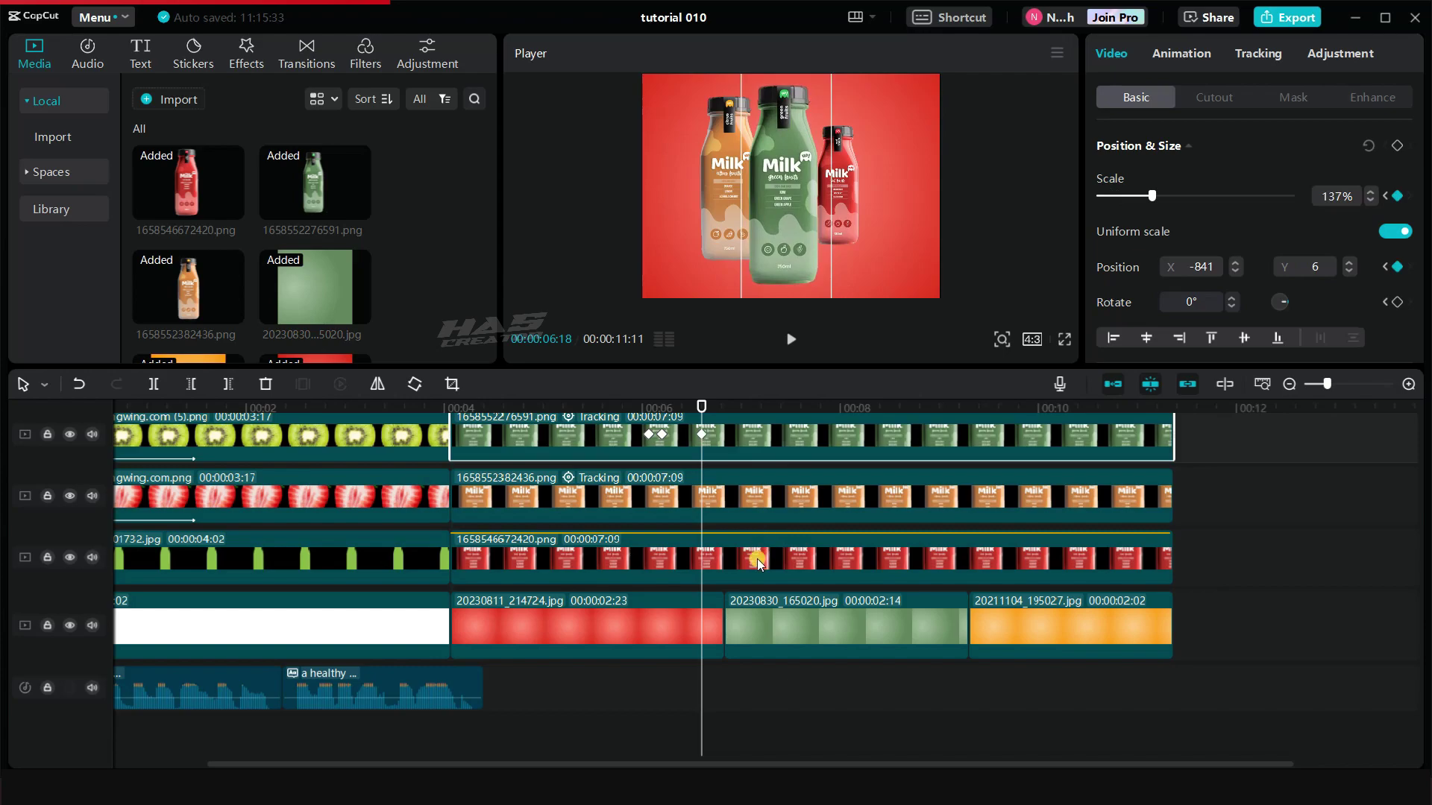
key("Right")
key("Right")
key("Right")
key("Right")
key("Right")
key("Right")
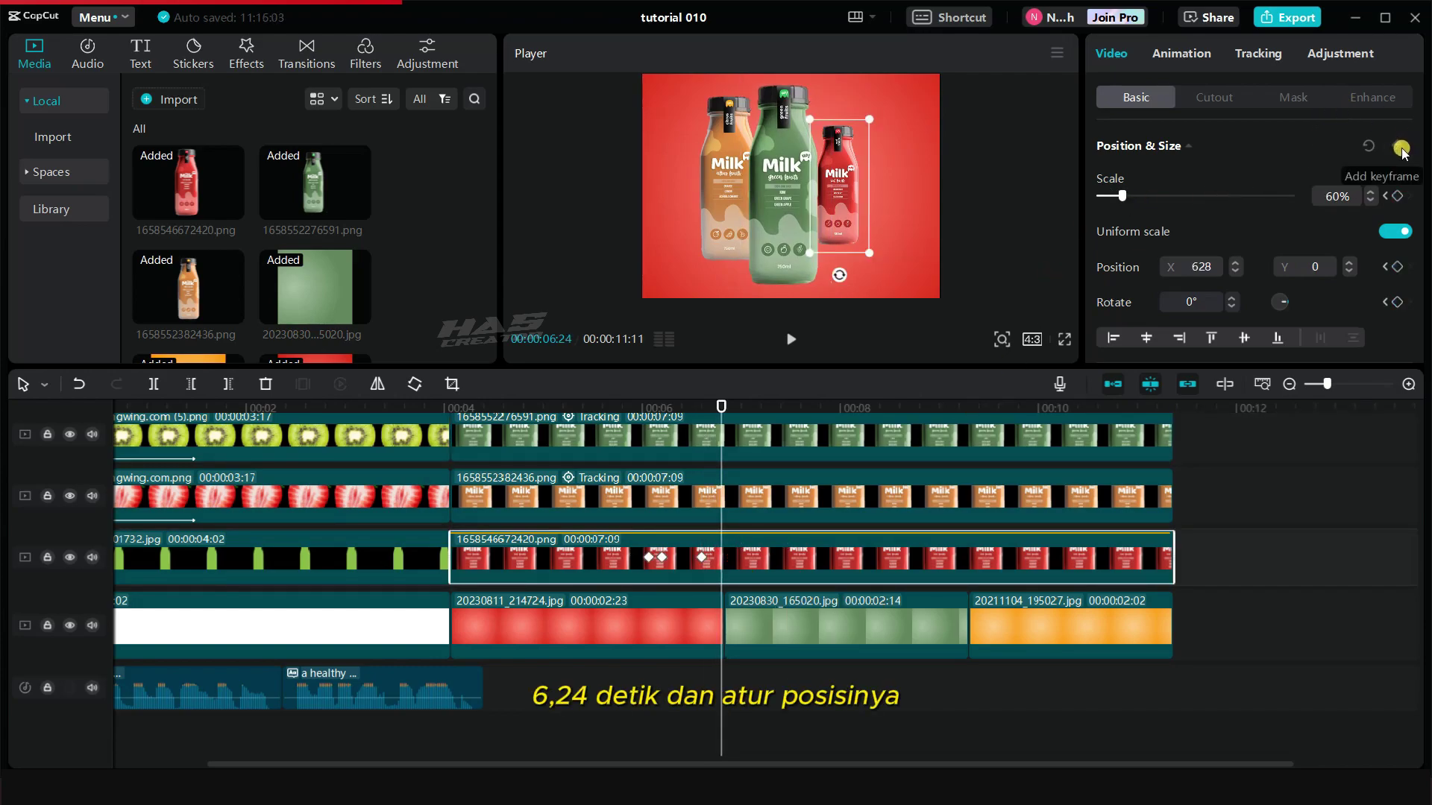
left_click(1401, 149)
left_click_drag(844, 202, 879, 201)
left_click_drag(905, 252, 744, 187)
At 00:00:06:24, resize and shift the orange and green bottles to the frame's left half, with green overlapping orange
left_click(833, 229)
left_click(776, 216)
left_click_drag(810, 277, 821, 299)
left_click(720, 212)
left_click_drag(700, 256, 678, 276)
left_click(771, 183)
left_click_drag(789, 190, 758, 189)
Add a Position & Size keyframe to the red bottle clip at 00:00:07:02 and reduce the bottle to 34%
left_click(732, 559)
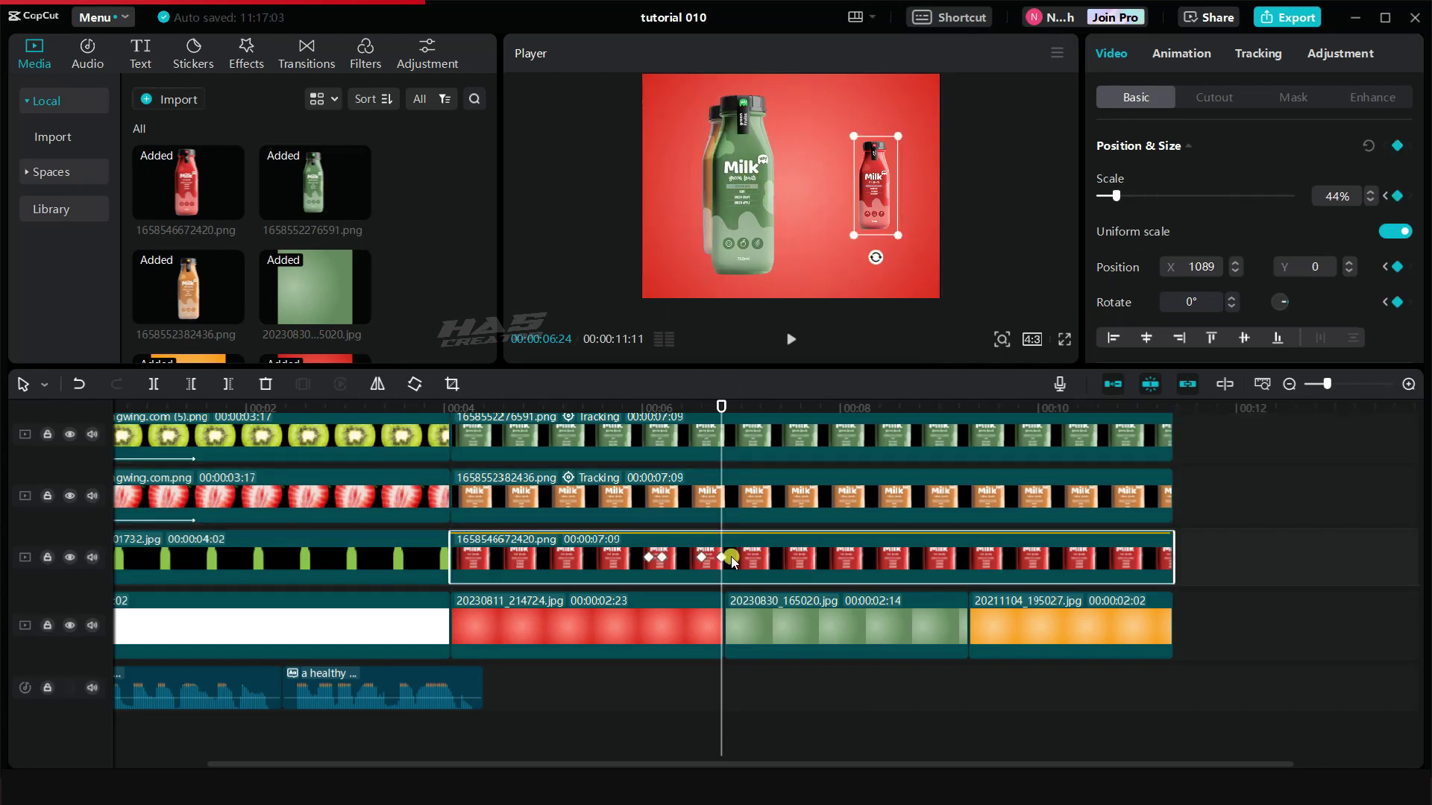
key("Right")
key("Right")
key("Right")
key("Right")
key("Right")
key("Right")
key("Right")
key("Right")
key("Right")
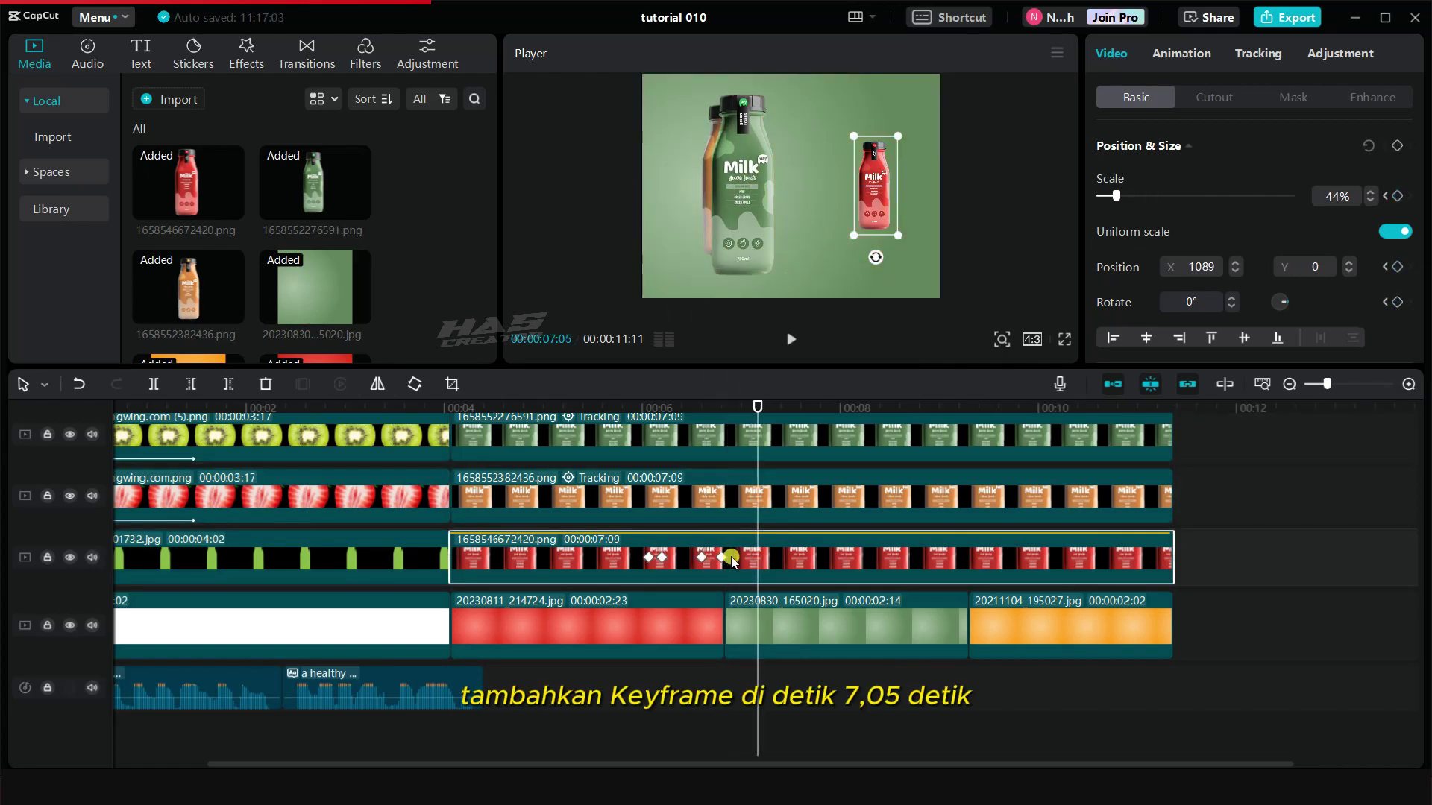
key("Left")
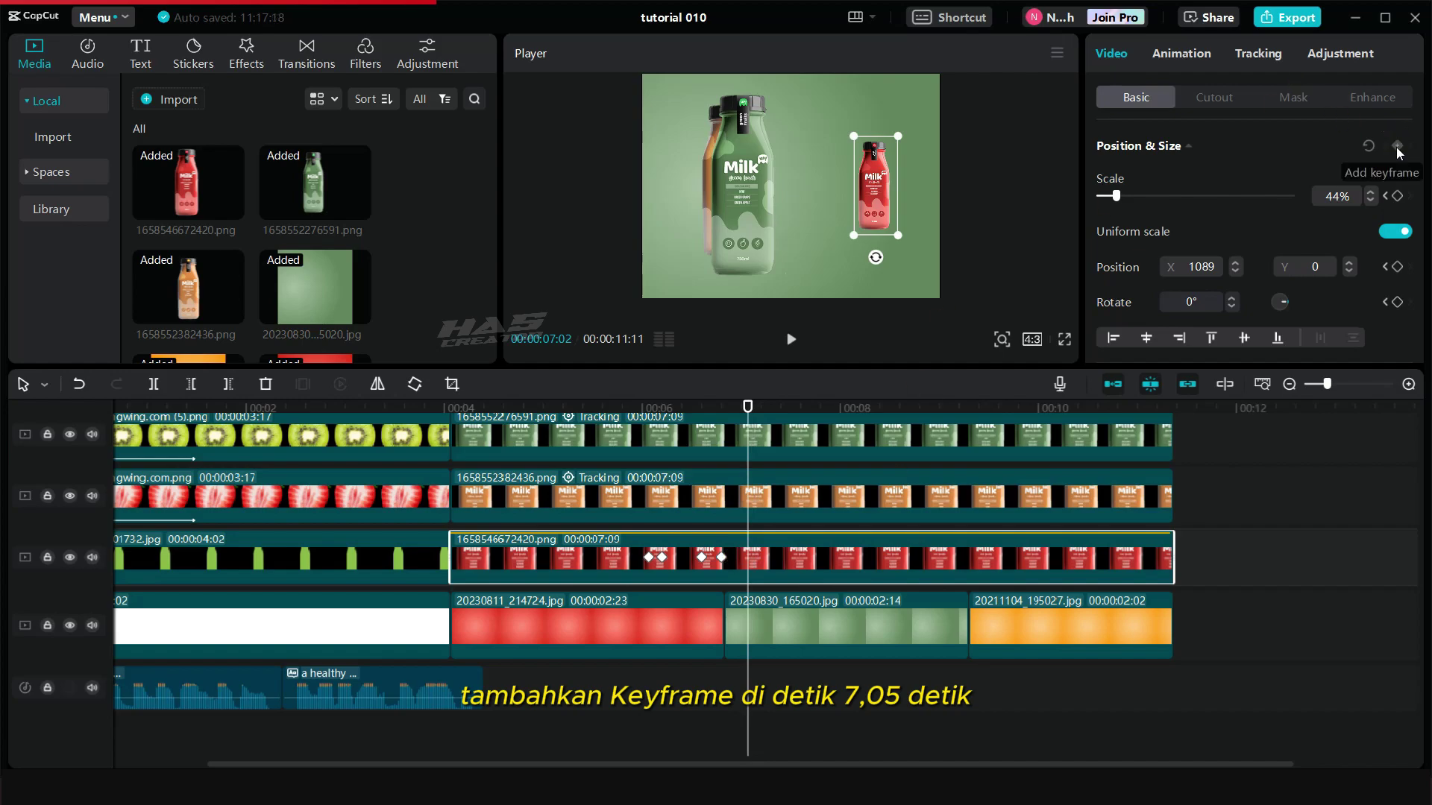
At 00:00:07:02, move the green bottle to the frame's far left and enlarge it to 181%
left_click(765, 498)
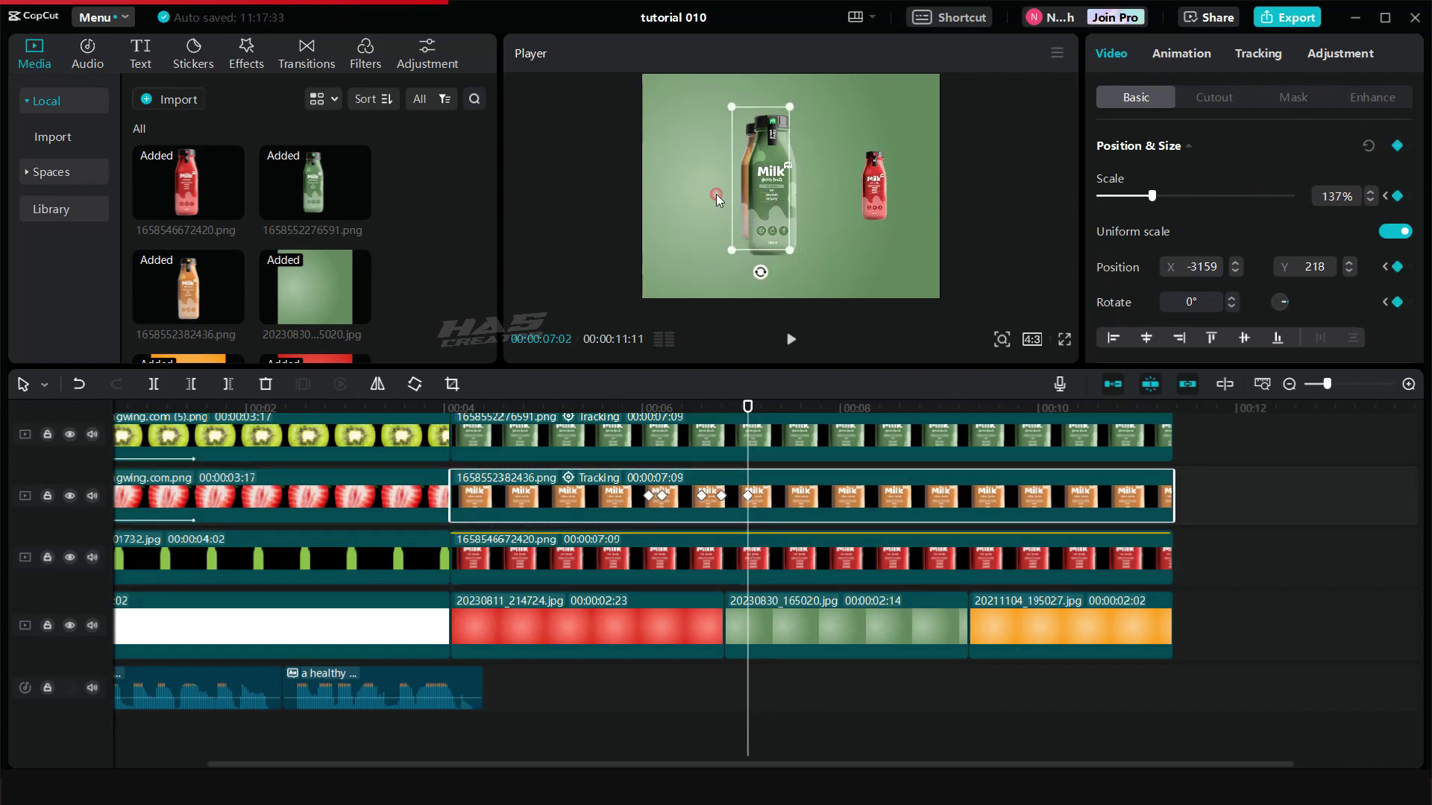
left_click(755, 216)
left_click_drag(755, 214, 680, 211)
left_click_drag(730, 275, 734, 280)
left_click_drag(701, 213, 710, 213)
At 00:00:07:02, scale the orange bottle to 121% and place it between the green and red bottles
left_click(783, 214)
left_click_drag(827, 272, 816, 244)
left_click_drag(781, 186, 787, 191)
Add Position & Size keyframes at 00:00:08:21 to the red, orange and green bottle clips
left_click(793, 540)
key("Right")
key("Right")
key("Right")
key("Right")
key("Right")
key("Right")
key("Right")
key("Right")
key("Right")
key("Right")
key("Right")
key("Right")
key("Right")
key("Right")
key("Right")
key("Right")
key("Right")
key("Right")
key("Right")
key("Right")
key("Right")
key("Right")
key("Right")
key("Right")
key("Right")
key("Right")
key("Right")
key("Right")
key("Right")
key("Right")
key("Right")
key("Right")
key("Right")
key("Right")
key("Right")
key("Right")
key("Right")
key("Right")
key("Right")
key("Right")
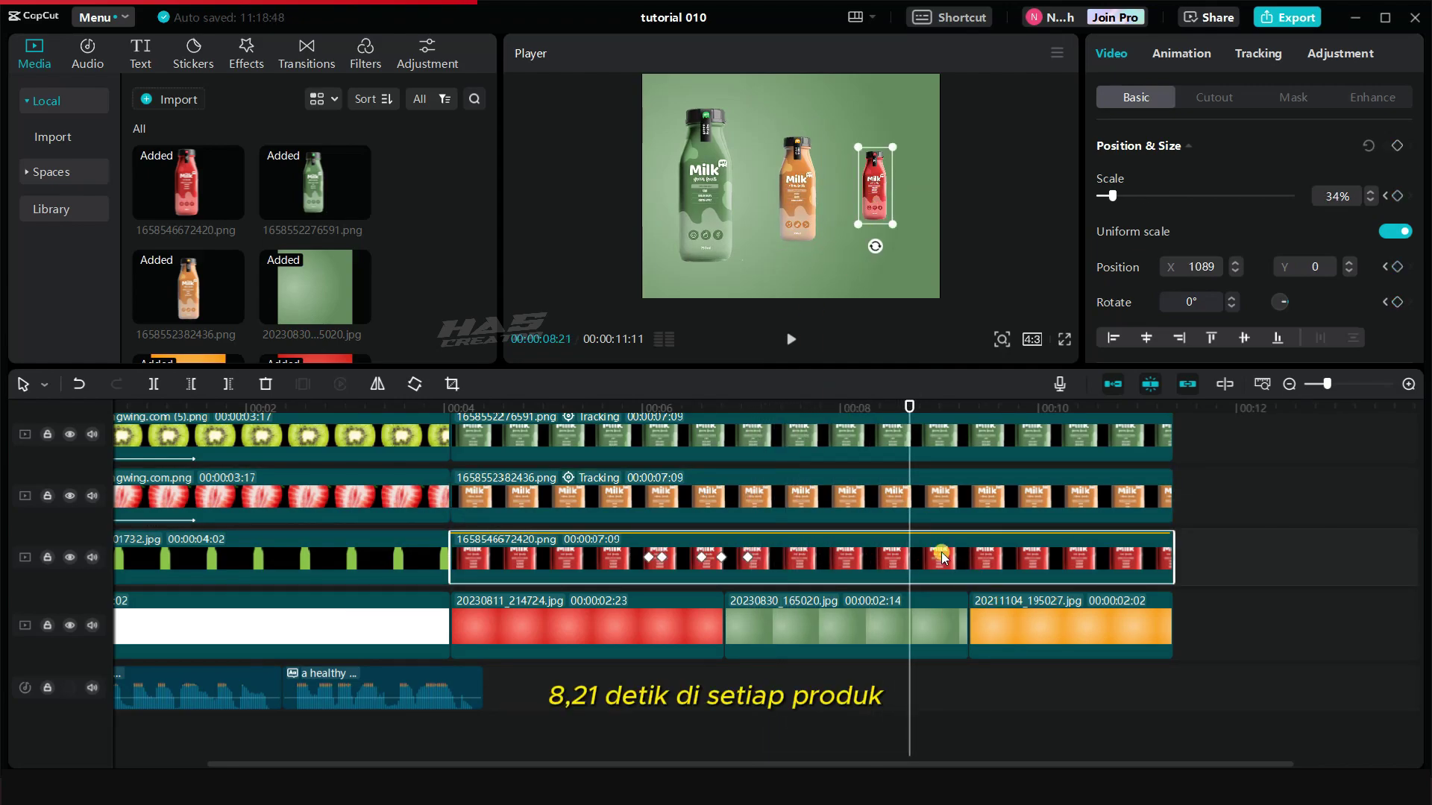
left_click(952, 497)
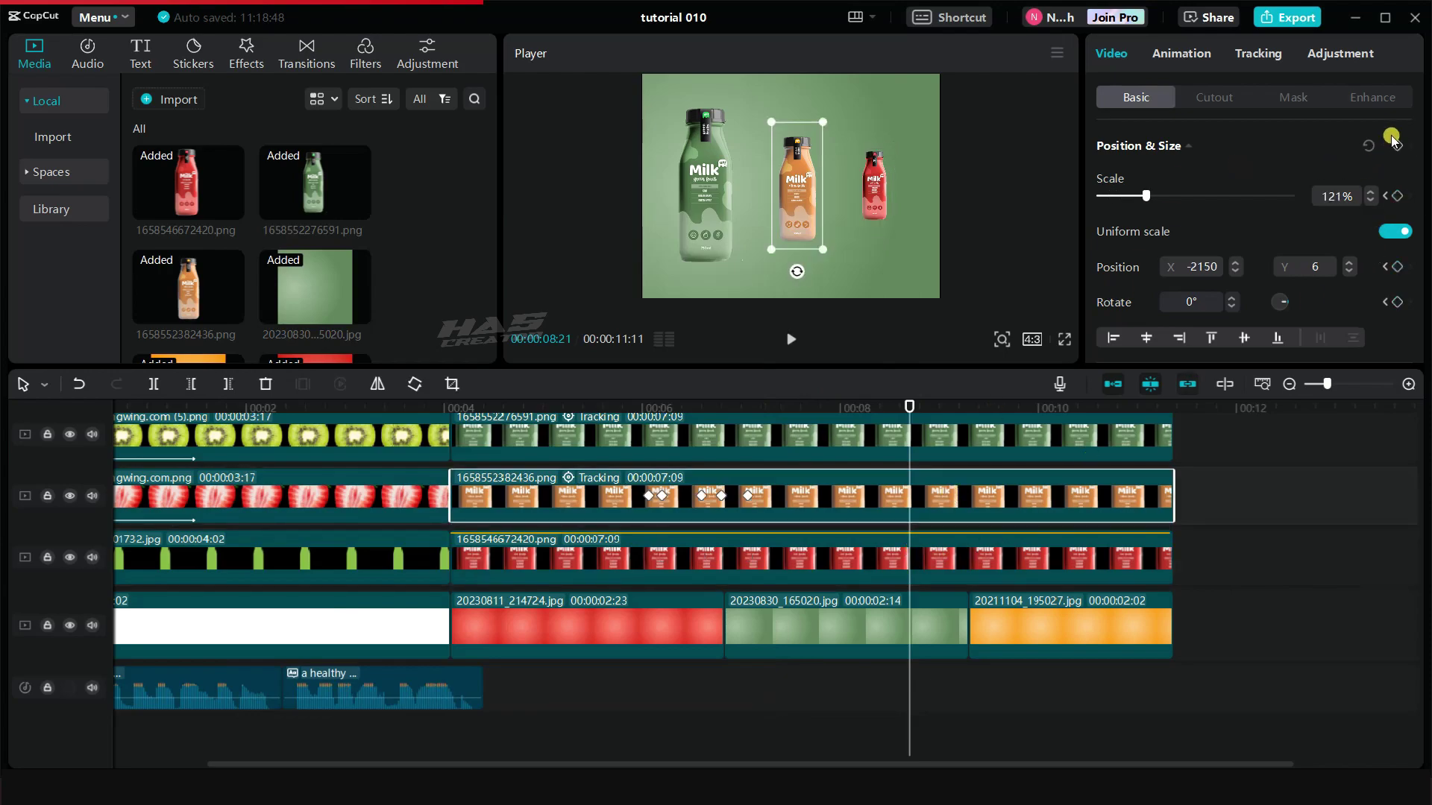
left_click(910, 457)
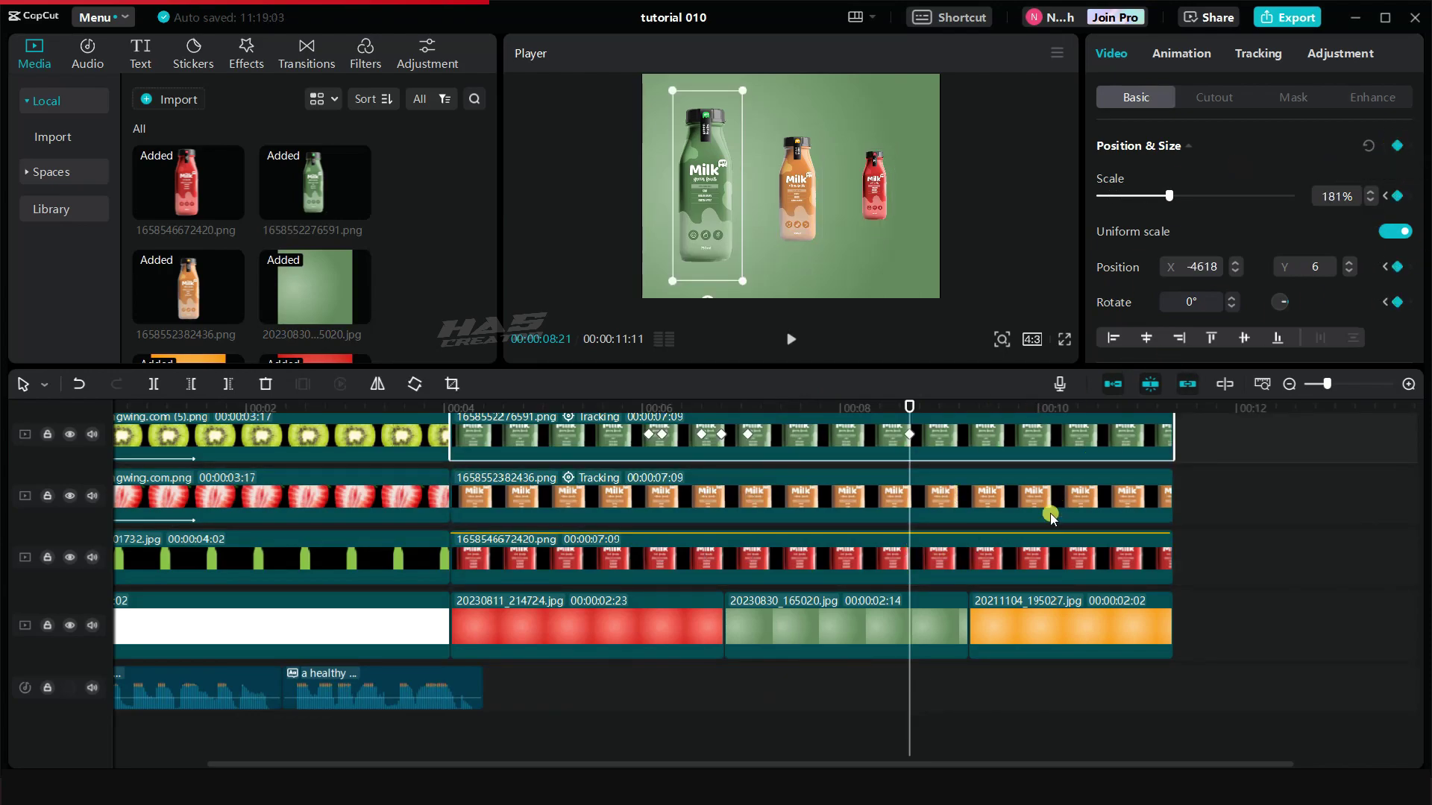
Keyframe the bottles at 00:00:09:06, moving red to X -66, Y -66 and stacking orange and green over it near the frame's centre
left_click(935, 563)
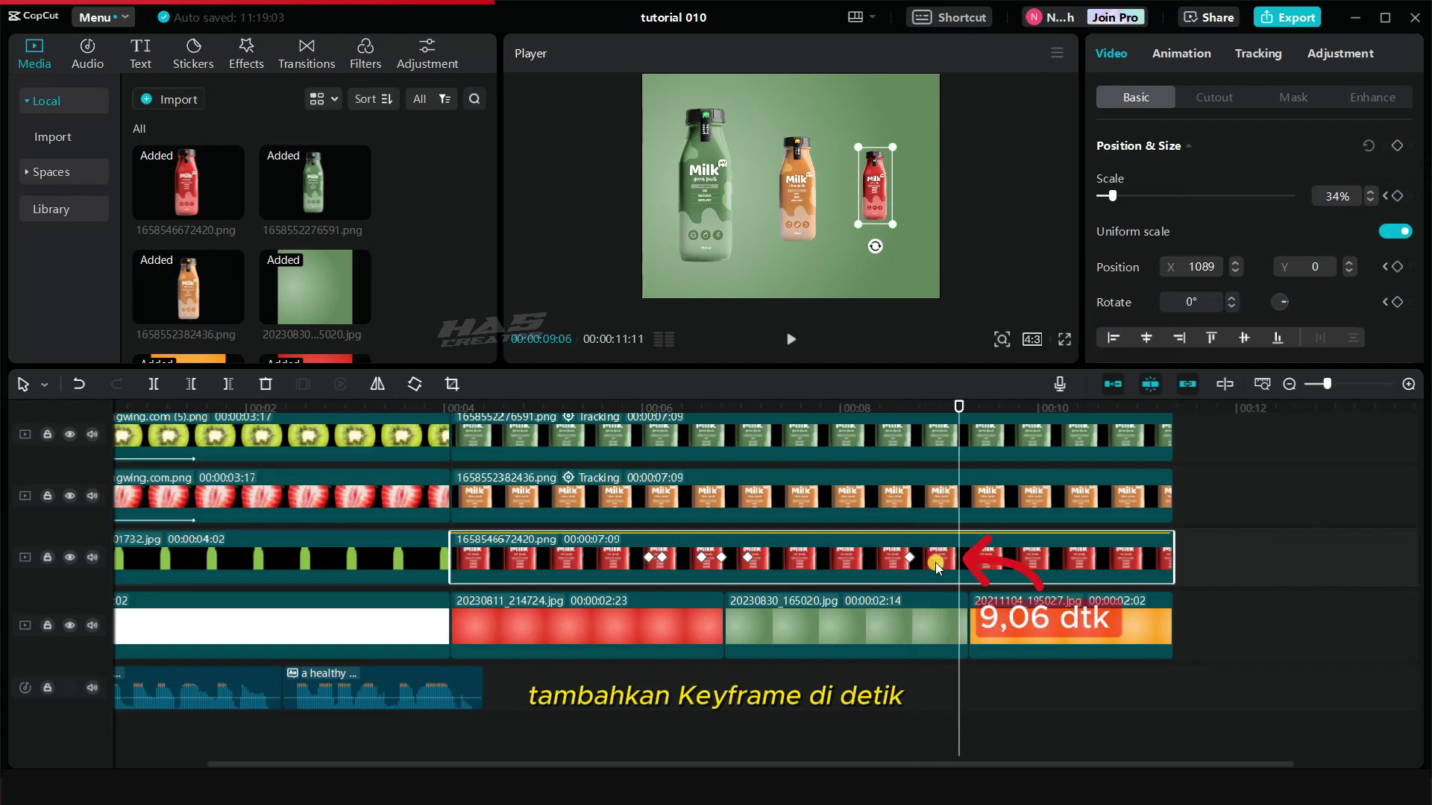
left_click(1398, 146)
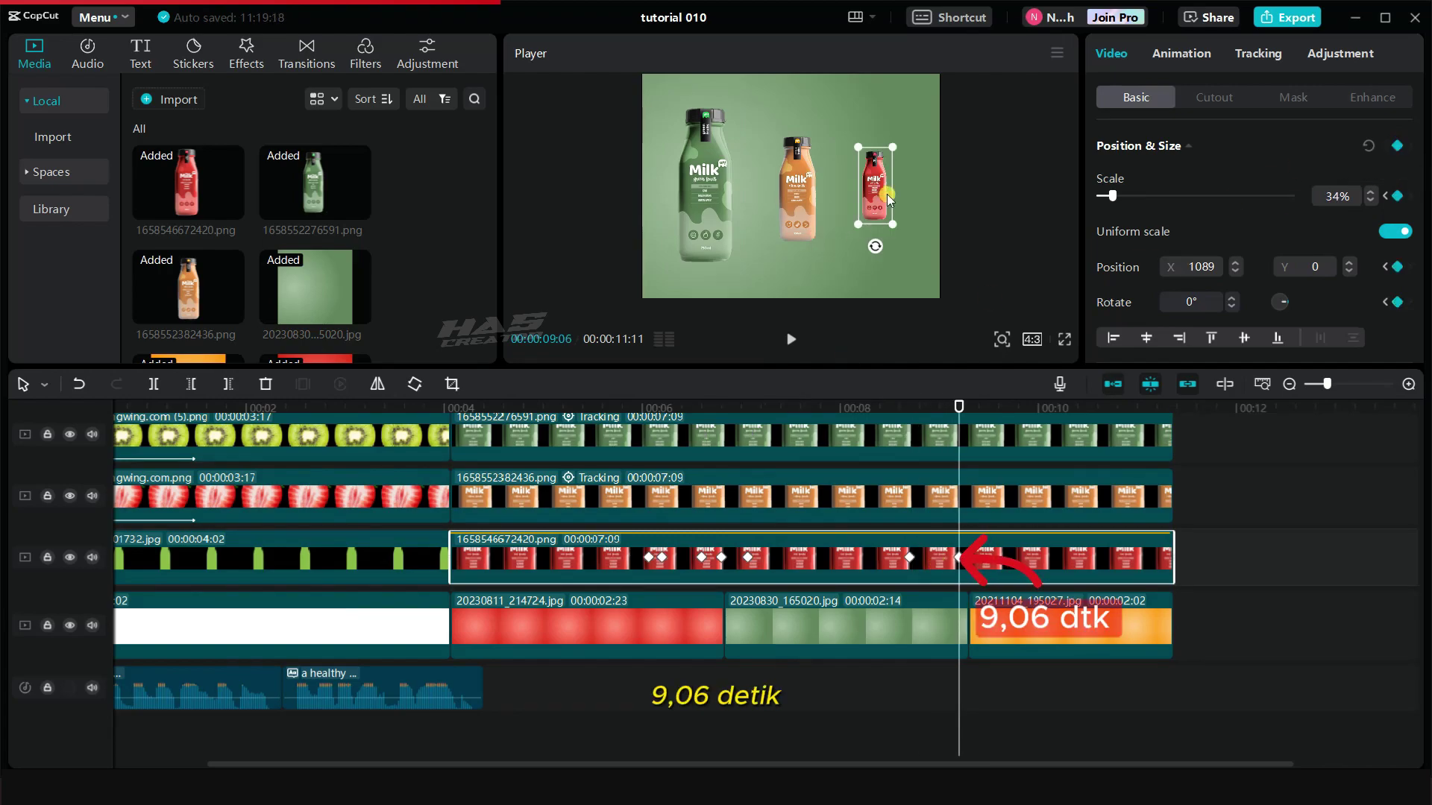
left_click(943, 498)
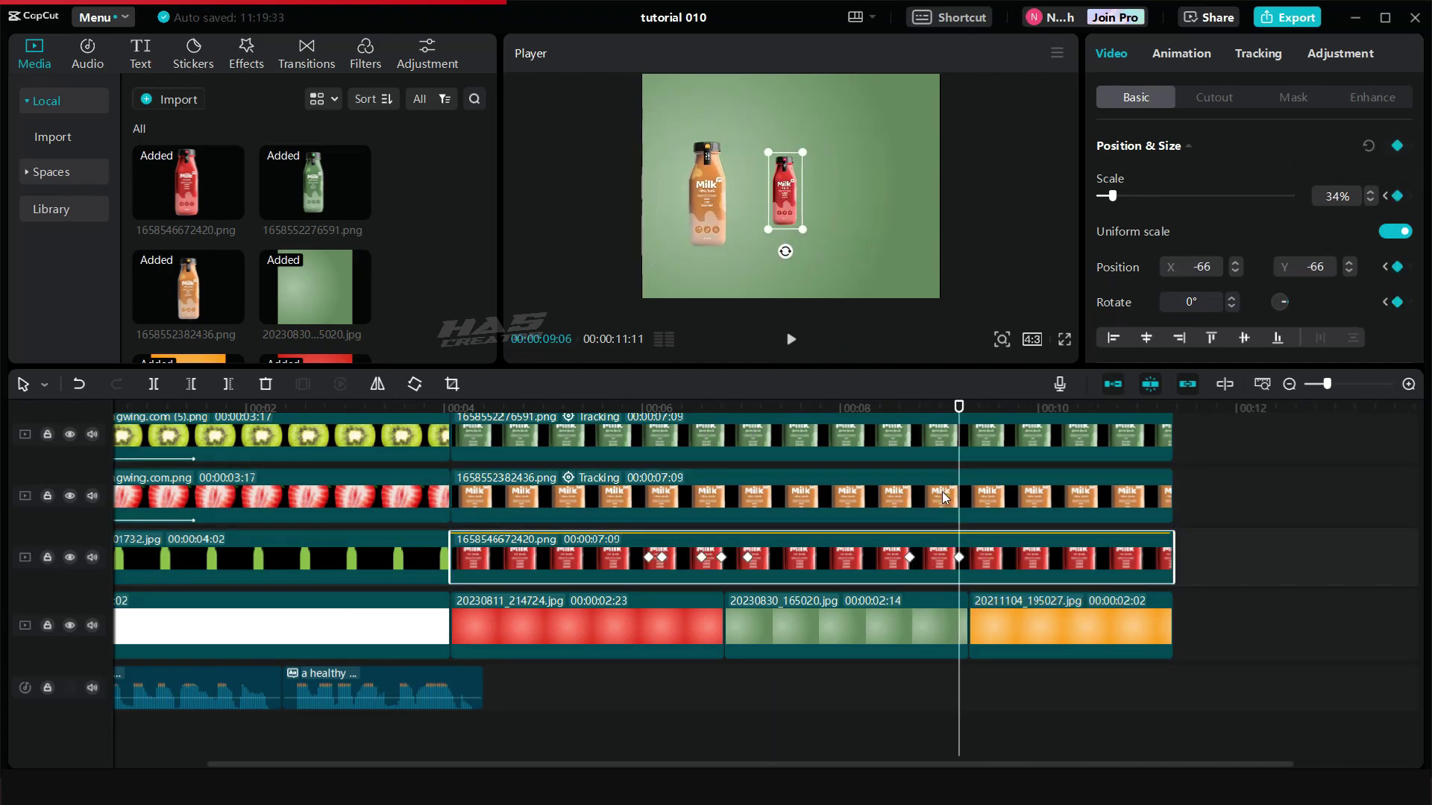
left_click(943, 498)
left_click_drag(708, 204, 781, 203)
left_click(909, 430)
left_click_drag(619, 214, 777, 211)
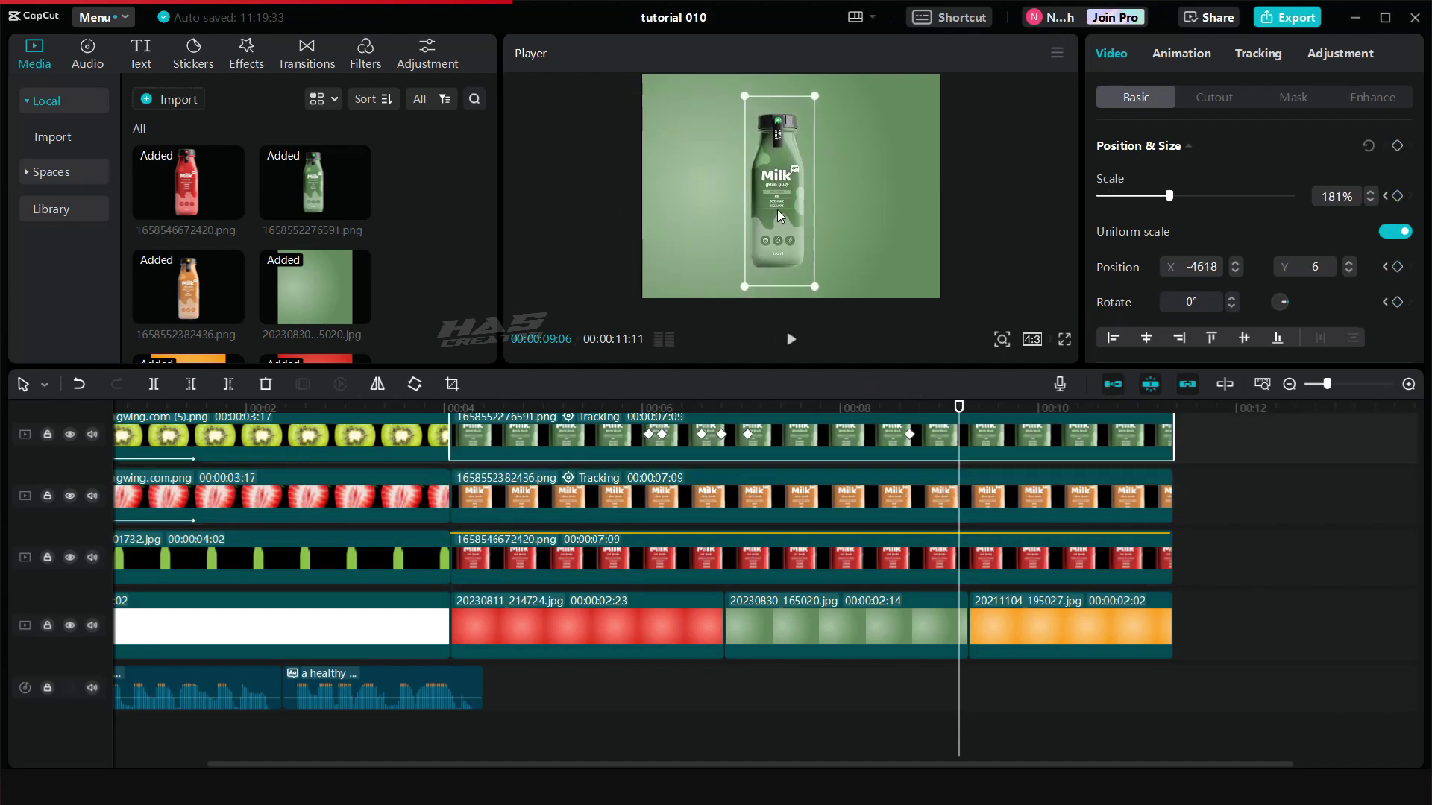
Keyframe the red bottle at 00:00:09:21 on the frame's left side and enlarge the orange bottle at the centre
left_click(938, 578)
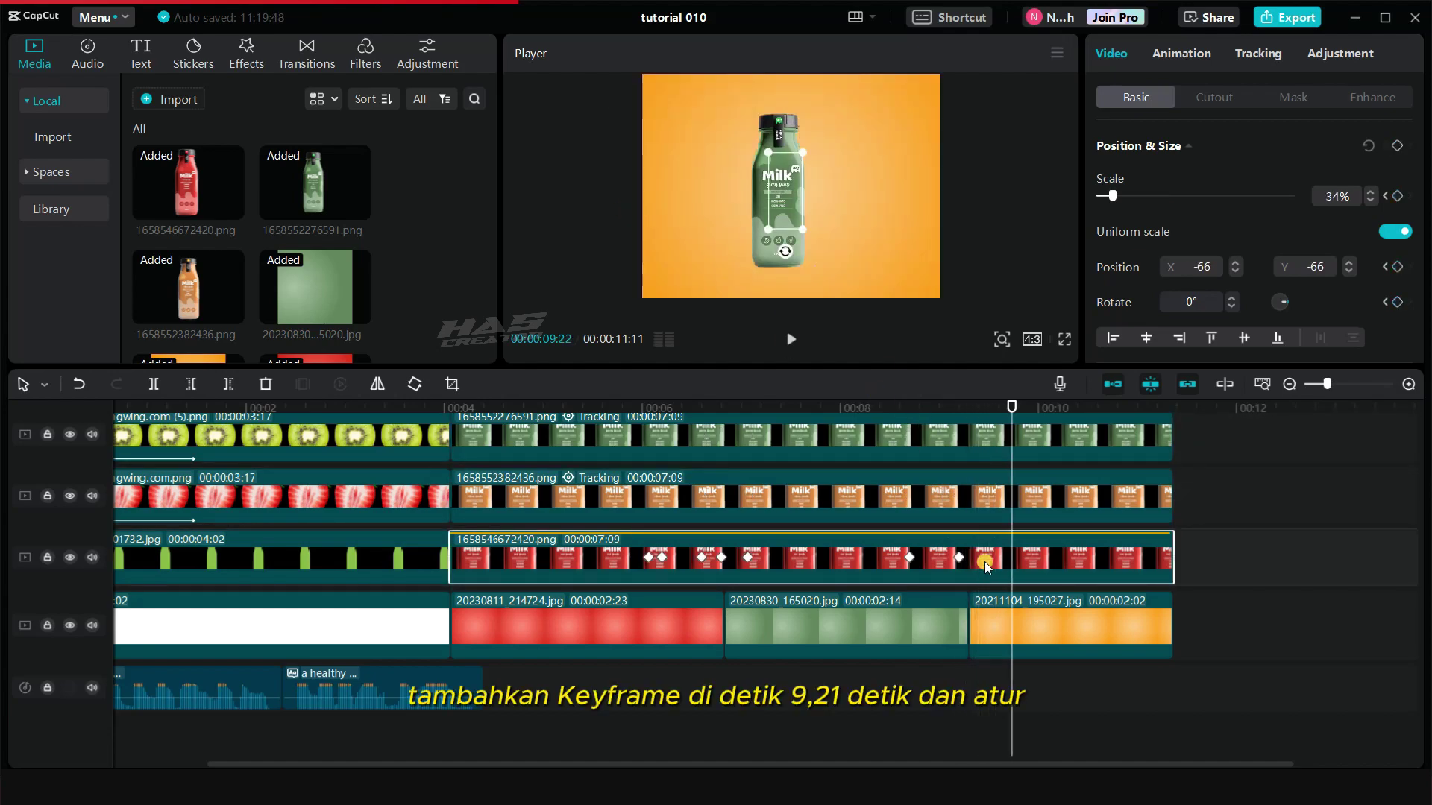
key("Left")
mouse_move(780, 196)
left_mouse_down()
mouse_move(732, 192)
mouse_move(793, 192)
mouse_move(708, 191)
mouse_move(800, 181)
left_mouse_up()
left_click(976, 500)
left_click_drag(818, 245, 828, 282)
At 00:00:09:21, move the green bottle to the frame's right side, shrink it, and enlarge the red bottle
left_click(688, 223)
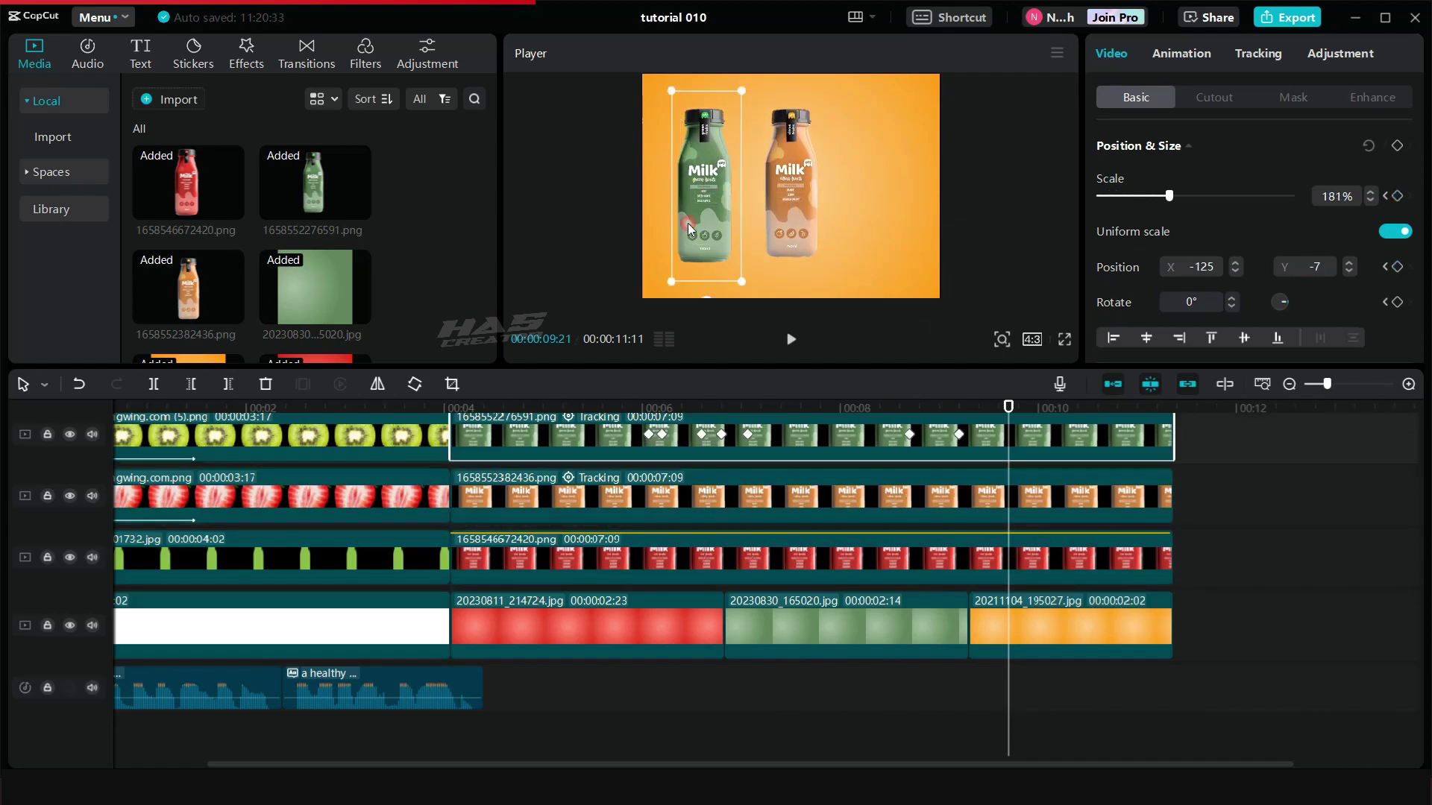
left_click_drag(688, 222, 870, 203)
left_click_drag(917, 281, 893, 231)
left_click(711, 198)
mouse_move(727, 227)
left_mouse_down()
mouse_move(758, 276)
mouse_move(736, 249)
left_mouse_up()
Resize the orange bottle at 00:00:09:21 and reposition it at the centre of the frame
left_click(861, 245)
left_click_drag(861, 246, 840, 212)
left_click_drag(872, 288, 846, 224)
left_click_drag(814, 164, 791, 196)
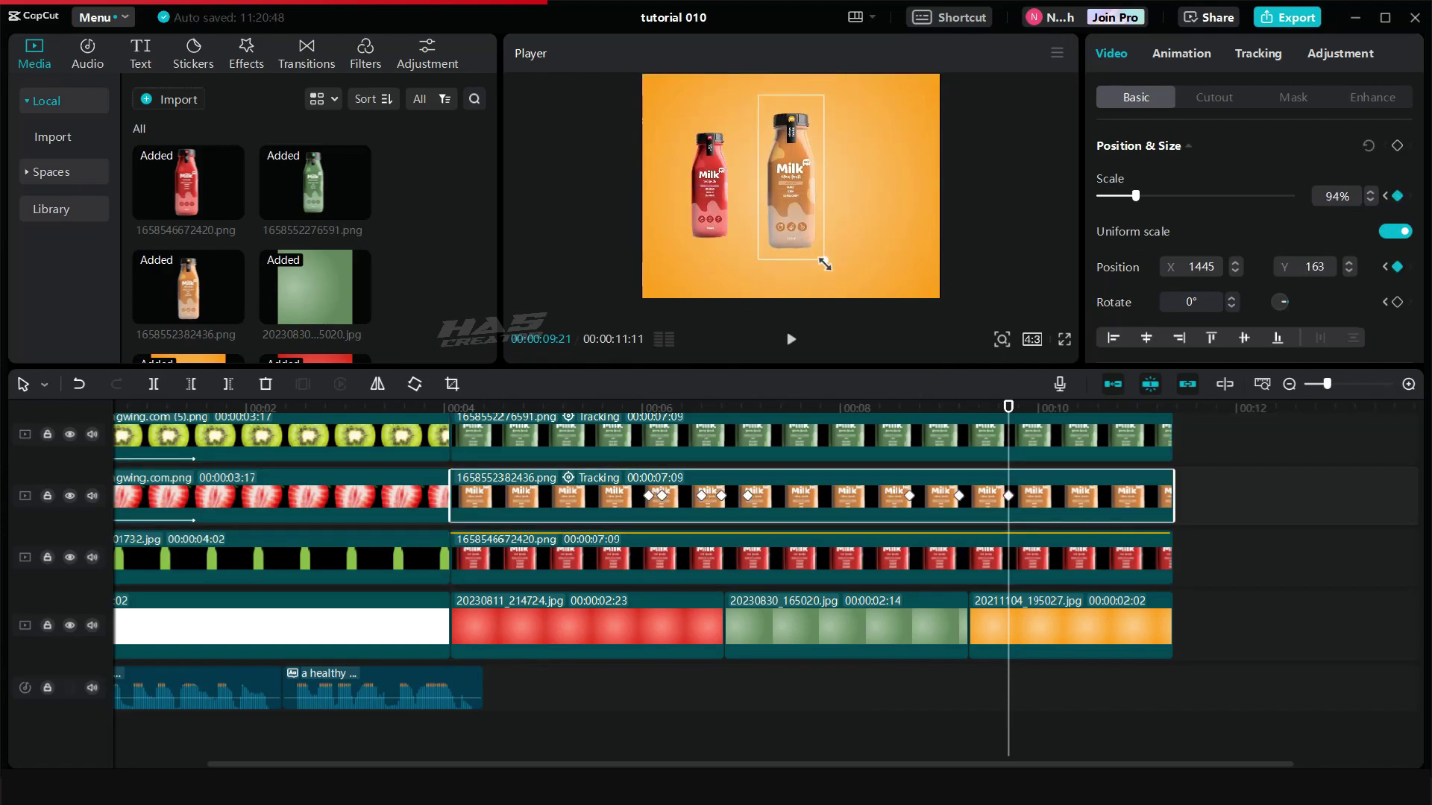
left_click_drag(825, 260, 831, 273)
Bring the green bottle back into the frame's right side at 00:00:09:21 and shrink it
left_click(995, 435)
left_click_drag(967, 182, 883, 182)
left_click_drag(910, 256, 896, 221)
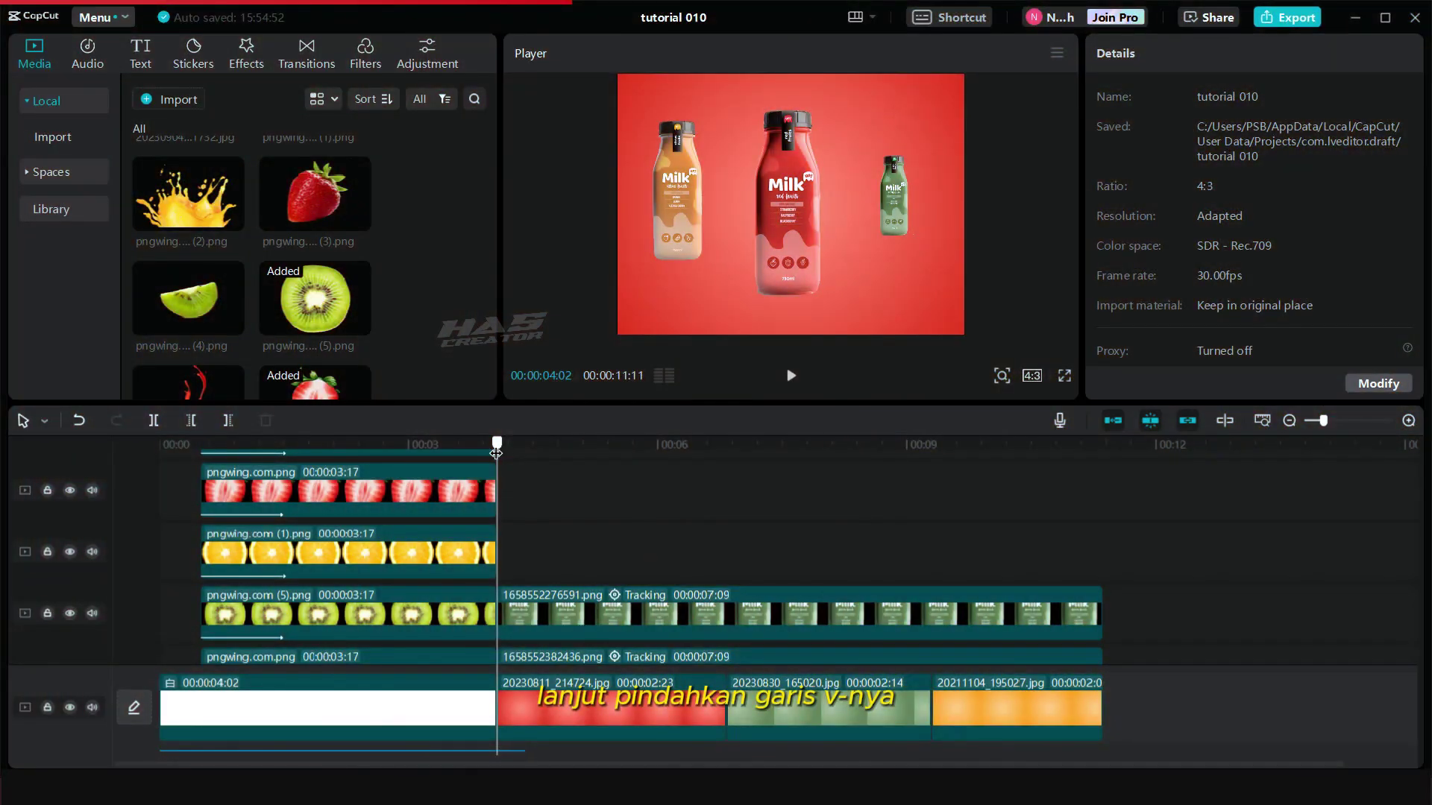
Add pngwing.com (3).png, pngwing.com (6).png and pngwing.com.png as overlay clips on separate tracks starting at 00:00:04:14
left_click_drag(495, 445, 531, 441)
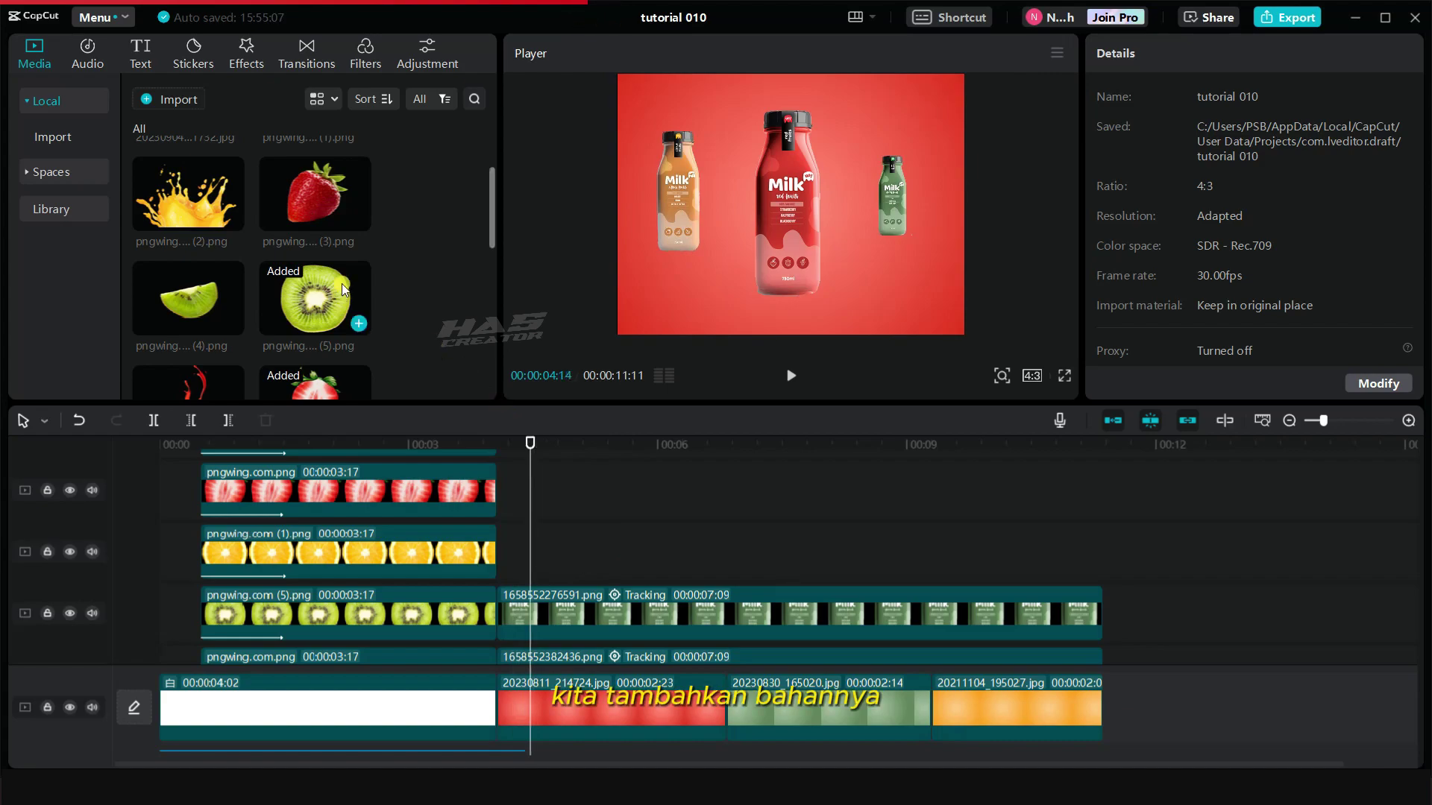
left_click_drag(316, 195, 539, 557)
scroll(166, 237, "down", 3)
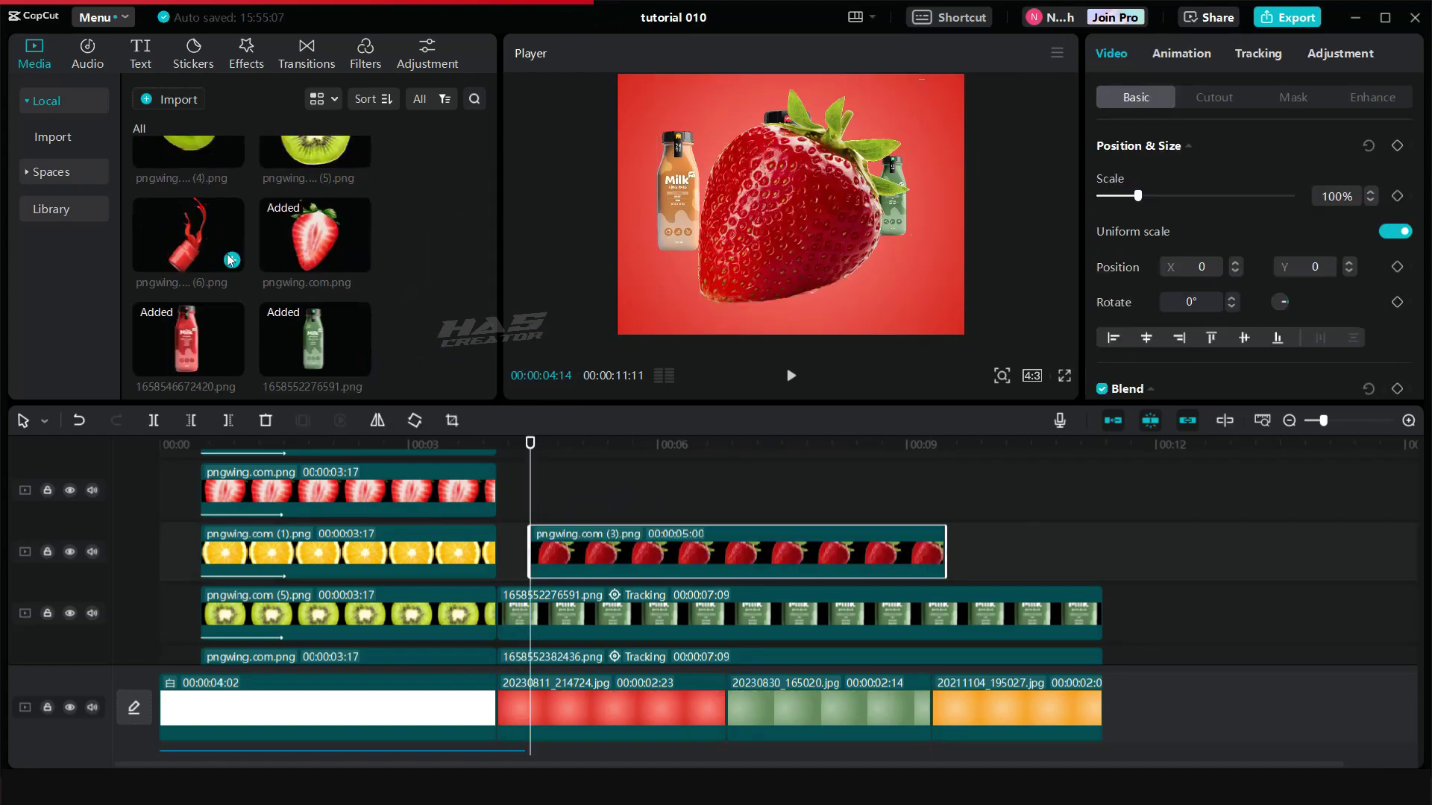
left_click_drag(163, 237, 537, 492)
left_click_drag(315, 236, 535, 495)
Place the halved strawberry in the frame's upper-right corner, rotated 6°, and reduce the splash image to 79%
left_click_drag(822, 294, 924, 176)
left_click_drag(893, 237, 899, 149)
left_click_drag(777, 267, 762, 221)
left_click_drag(833, 292, 785, 253)
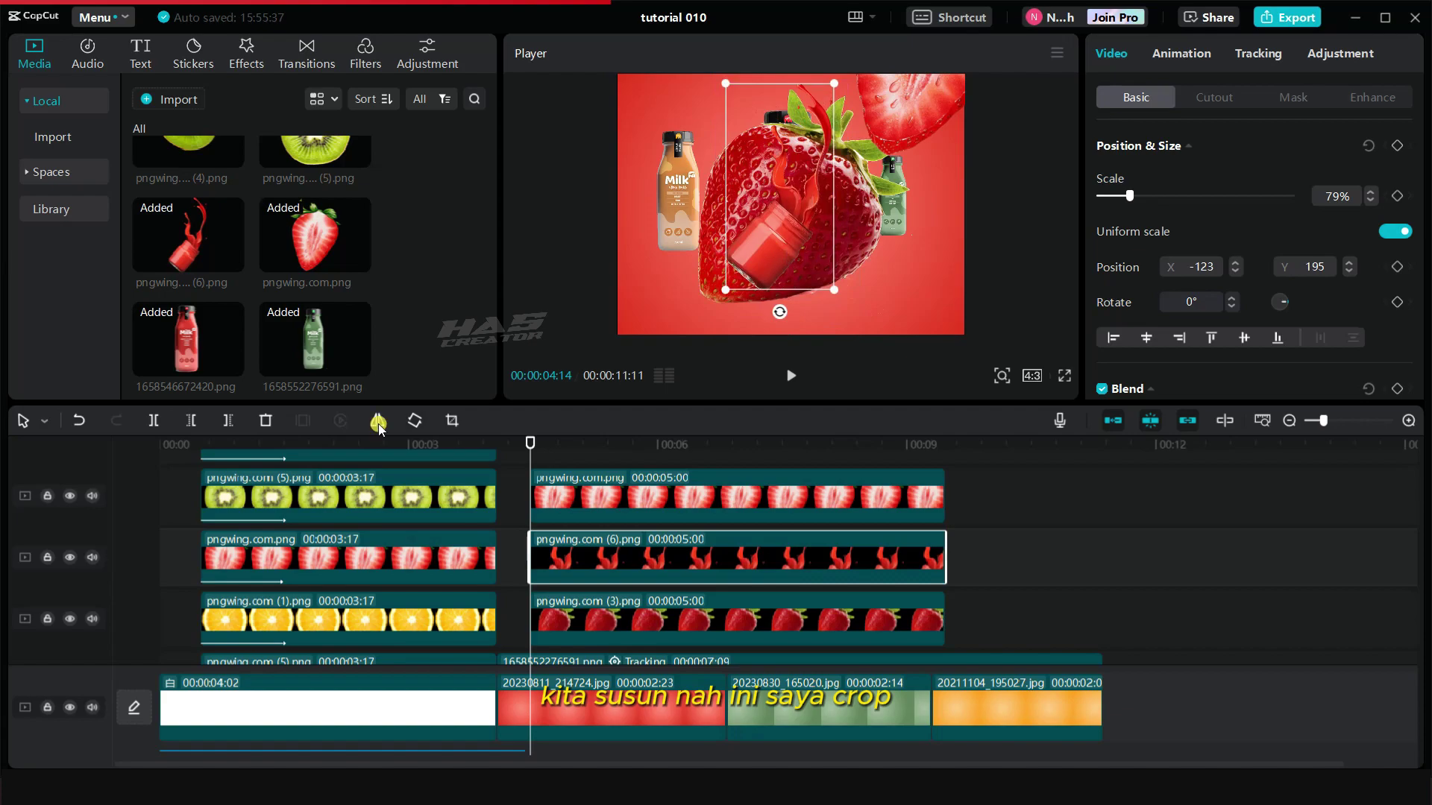
Crop the jar off the lower part of the pngwing.com (6).png clip, keeping only the red splash
left_click(452, 420)
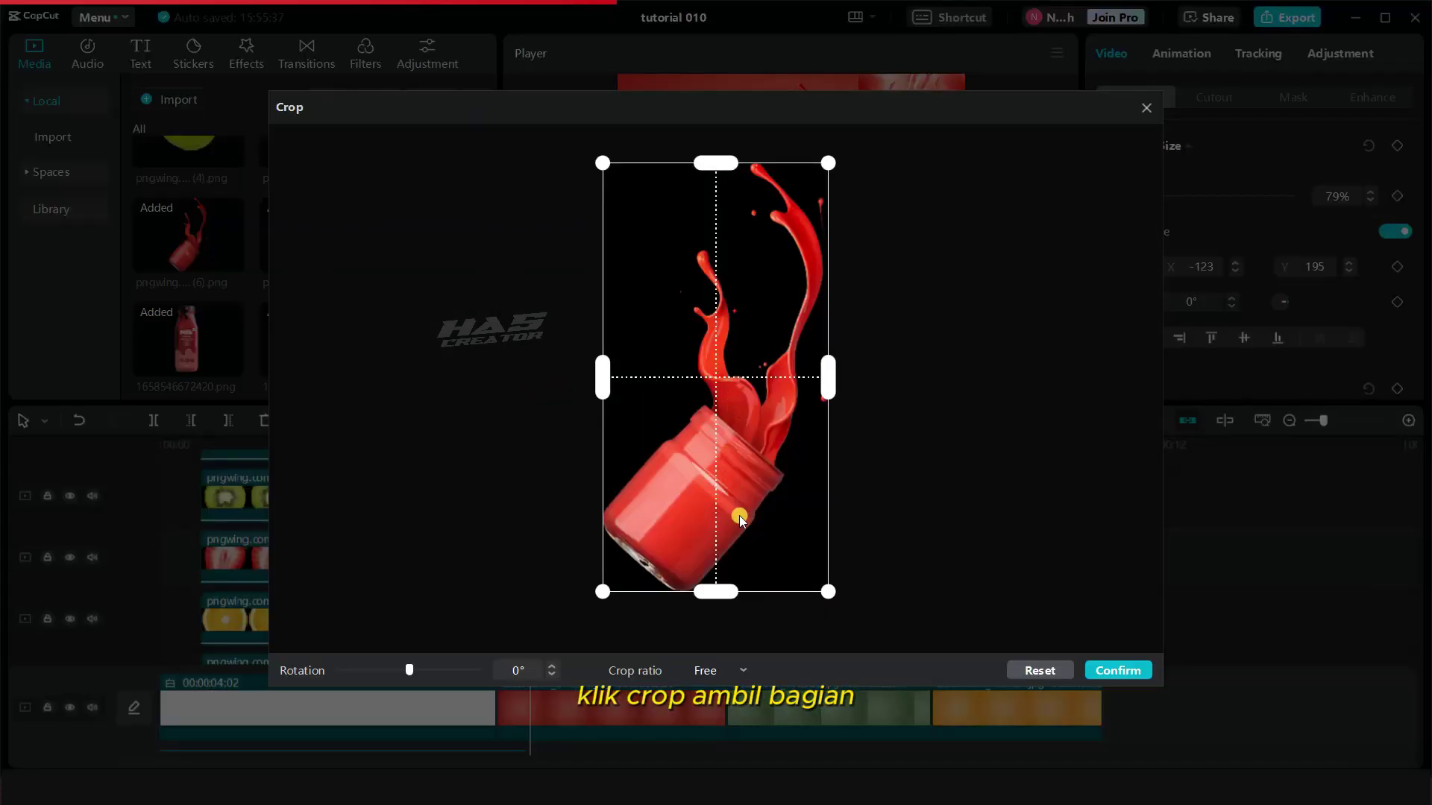
left_click_drag(716, 591, 720, 414)
left_click(1131, 670)
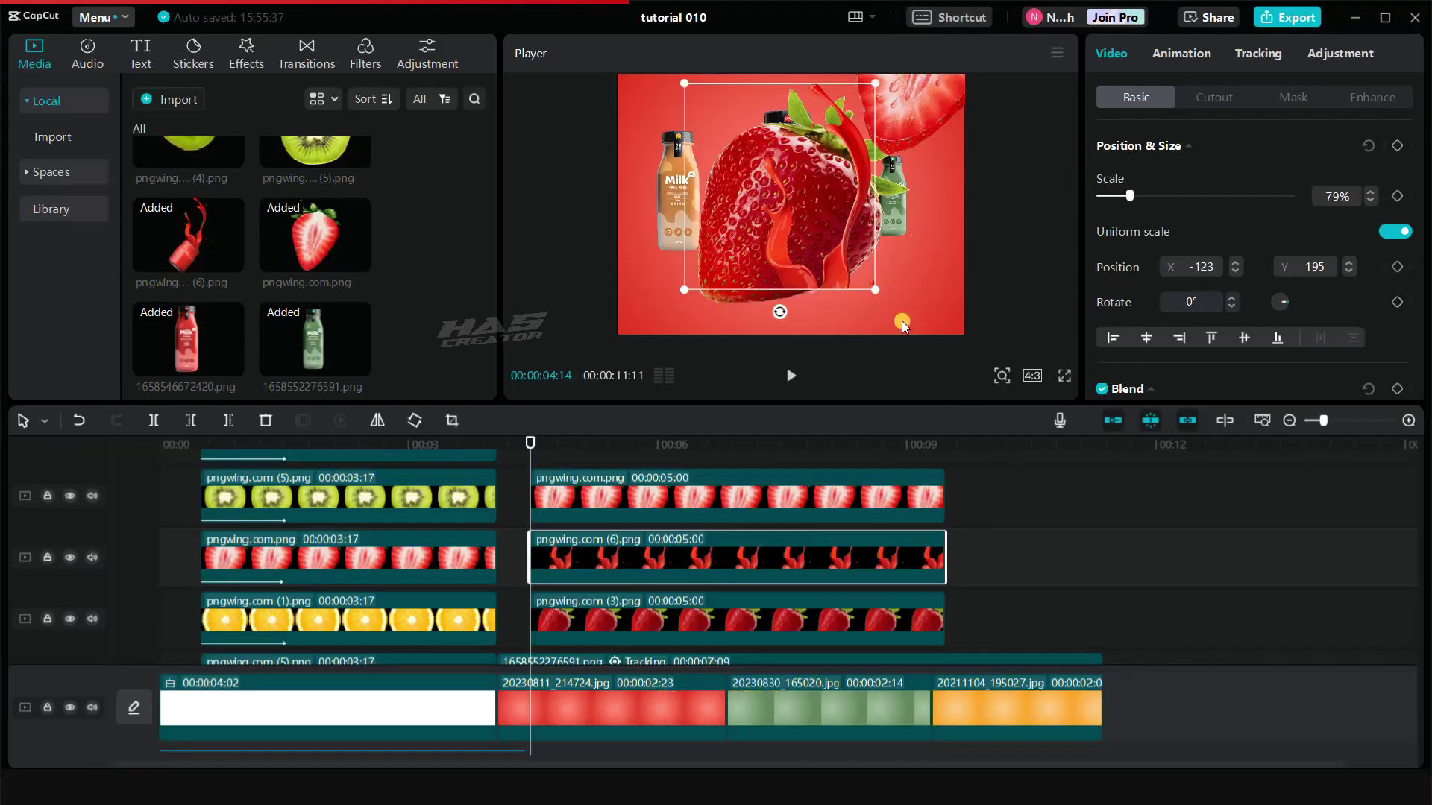
Shrink the whole strawberry and the splash, placing them at the red bottle's lower-left and upper-left sides
left_click(925, 330)
left_click_drag(927, 331, 836, 248)
left_click_drag(759, 216, 732, 276)
left_click_drag(785, 188, 765, 156)
left_click_drag(761, 231, 797, 224)
left_click_drag(793, 200, 771, 198)
left_click(769, 277)
left_click_drag(756, 279, 756, 287)
Duplicate the halved strawberry clip at 00:00:04:14, reduce the copy to 33% and place it over the red bottle's upper right
left_click(763, 485)
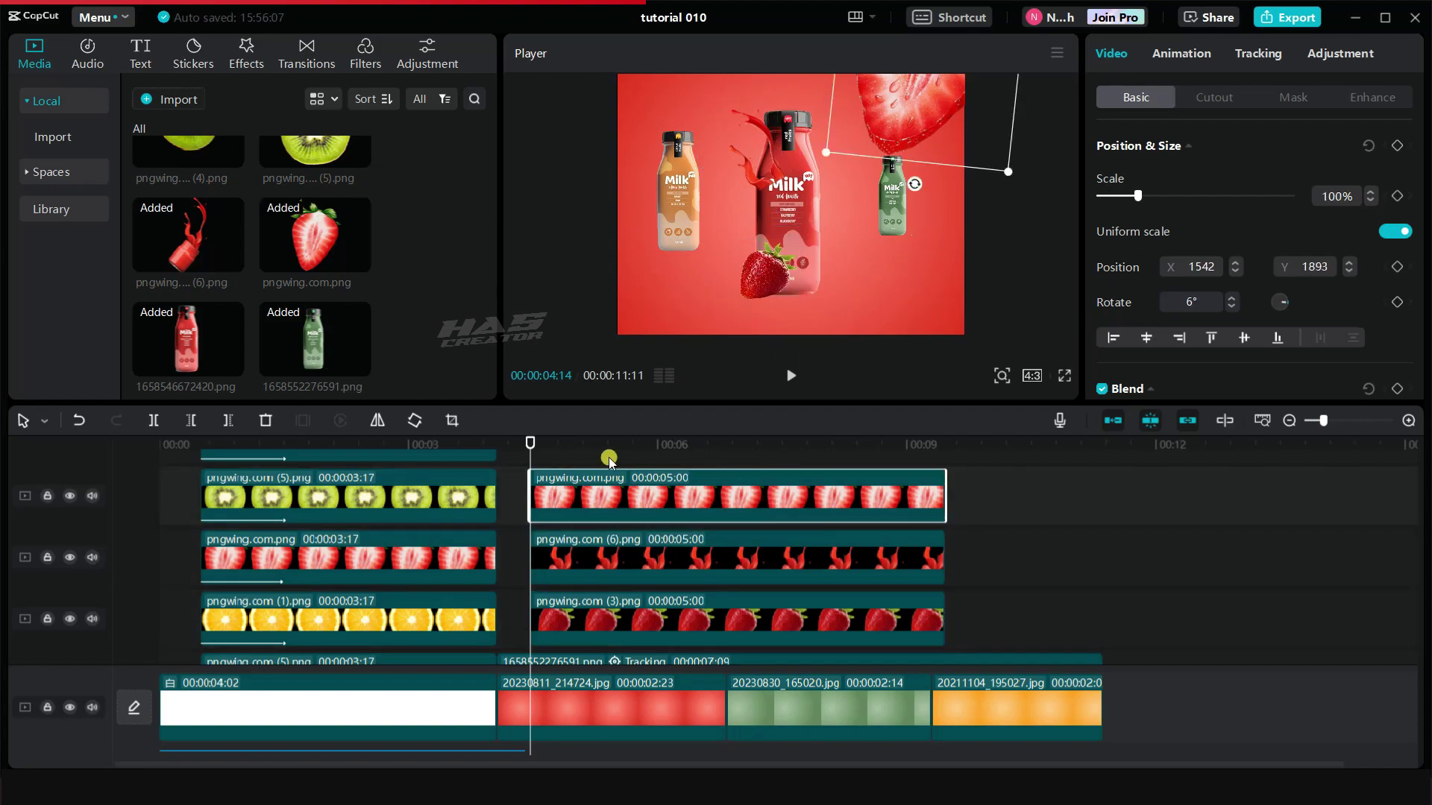
key("ctrl+c")
scroll(610, 457, "up", 1)
key("ctrl+v")
left_click_drag(908, 119, 777, 133)
left_click_drag(882, 258, 808, 223)
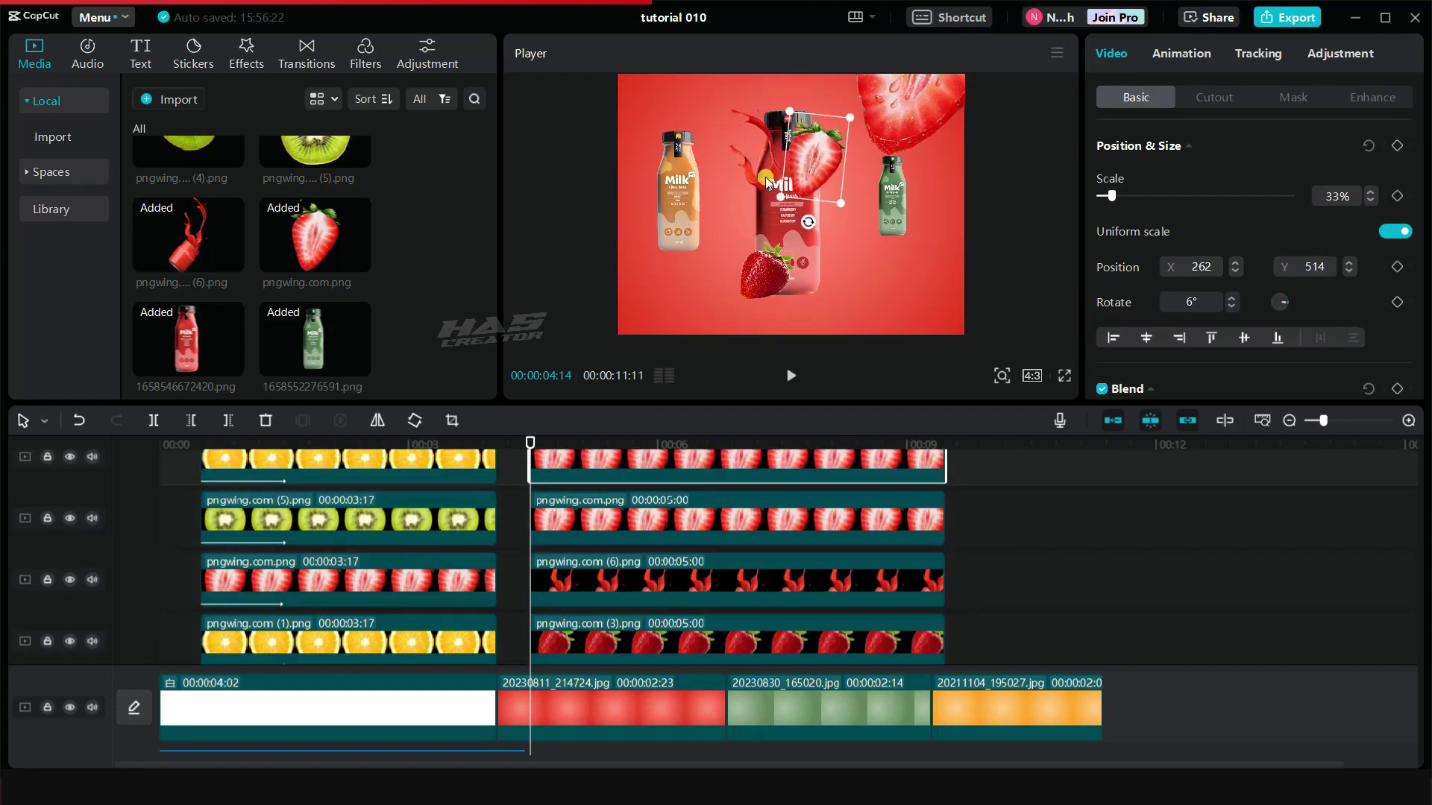
Place a copy of the splash at 32% scale, rotated -224°, beside the red bottle's lower right
left_click(818, 275)
left_click_drag(818, 274, 819, 252)
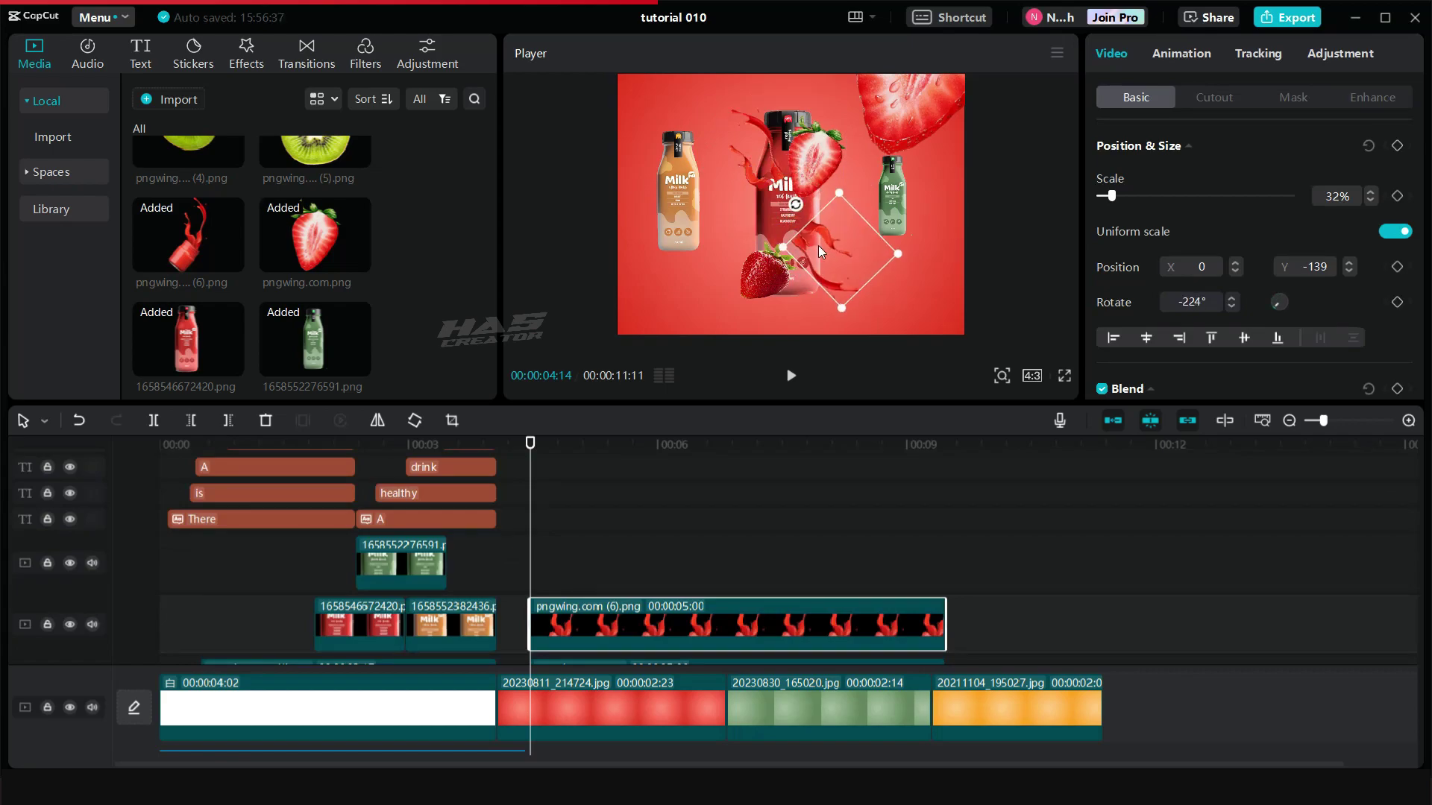
Trim all the newly added strawberry and splash clips to end at 00:00:06:02
scroll(674, 522, "down", 3)
scroll(675, 520, "down", 1)
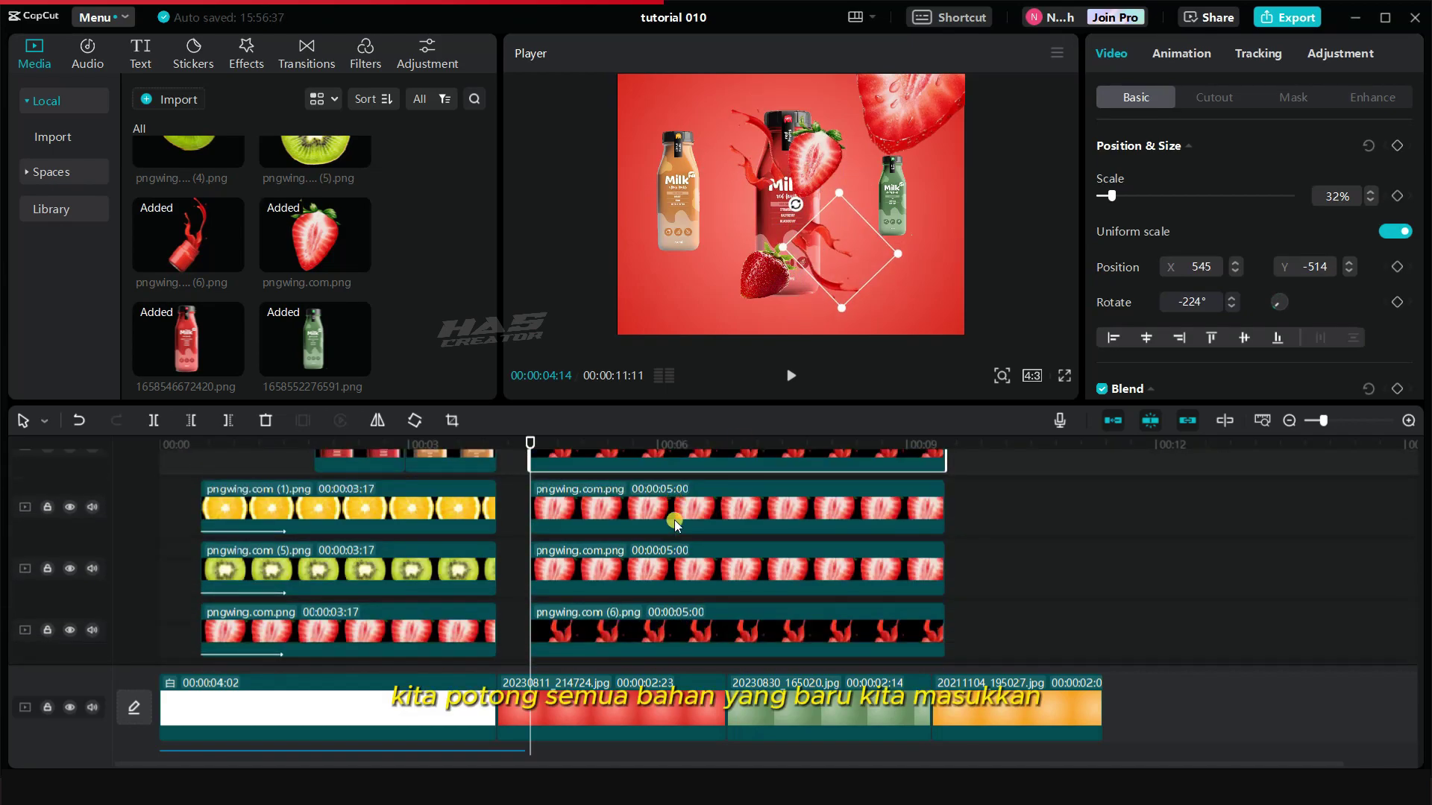
left_click_drag(533, 438, 662, 445)
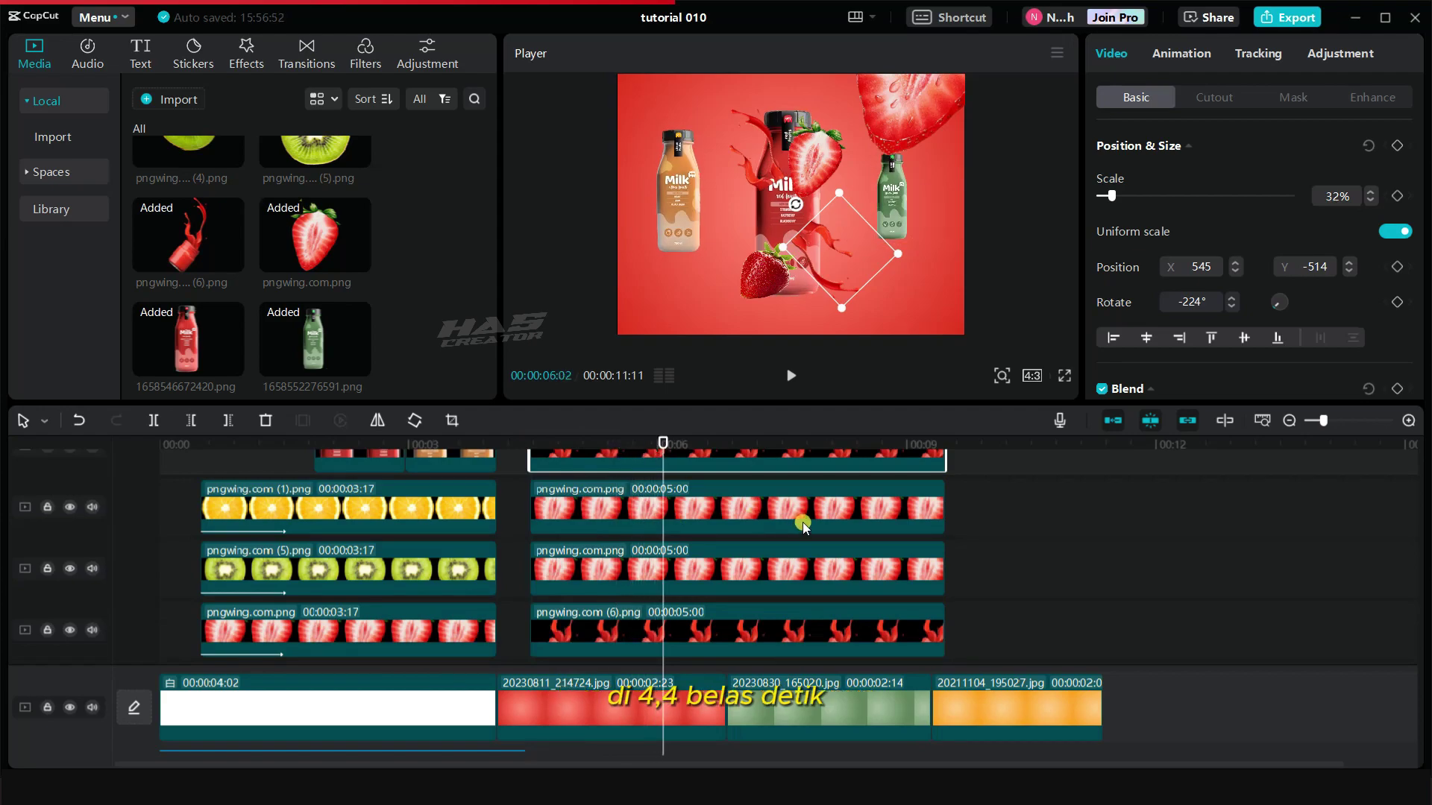
scroll(827, 556, "up", 2)
left_click_drag(995, 498, 662, 565)
At 00:00:04:14, send both splashes to layer 2 and the small halved strawberry to layer 3, behind the red bottle
left_click(543, 440)
key("Up")
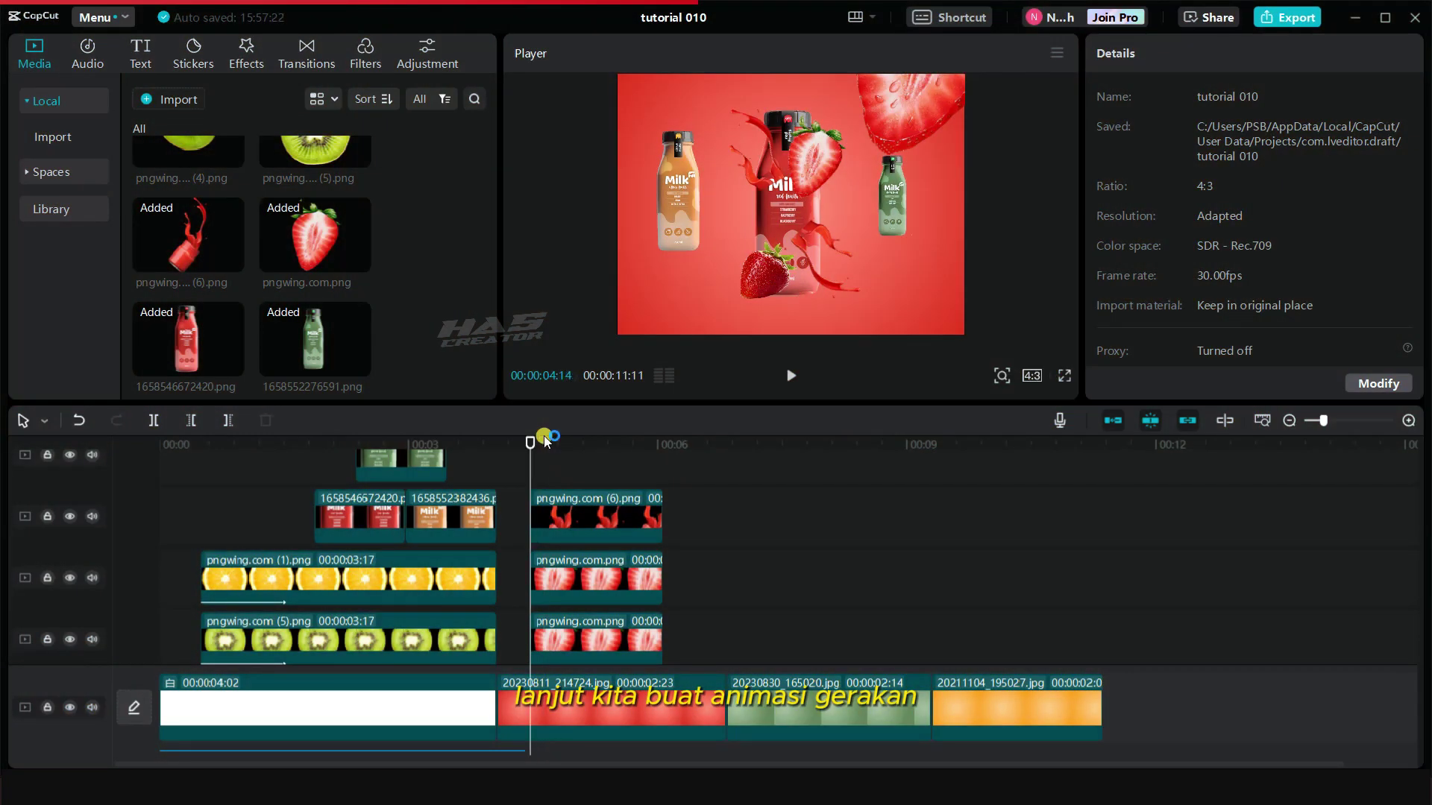
scroll(566, 566, "down", 4)
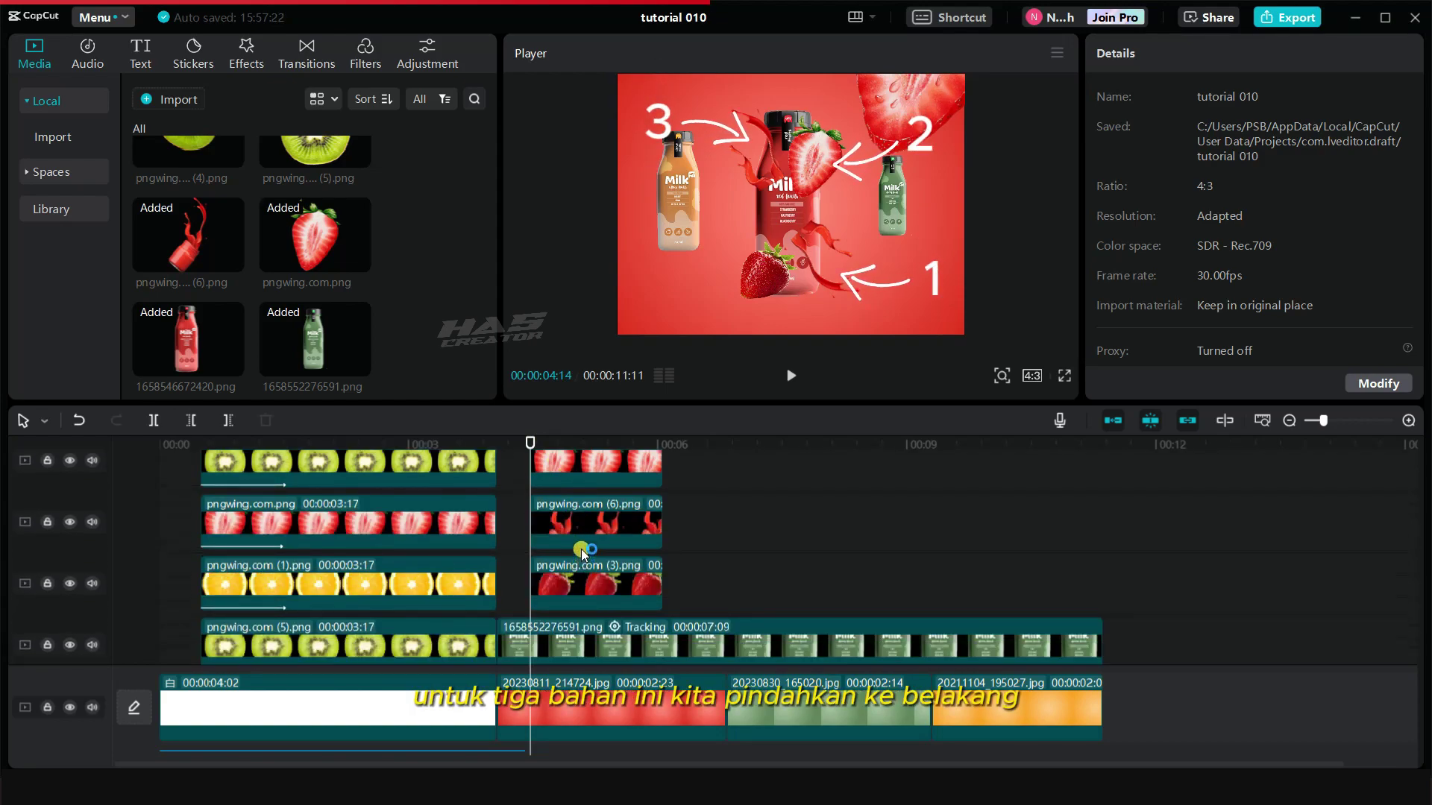
left_click(805, 231)
scroll(1157, 296, "down", 8)
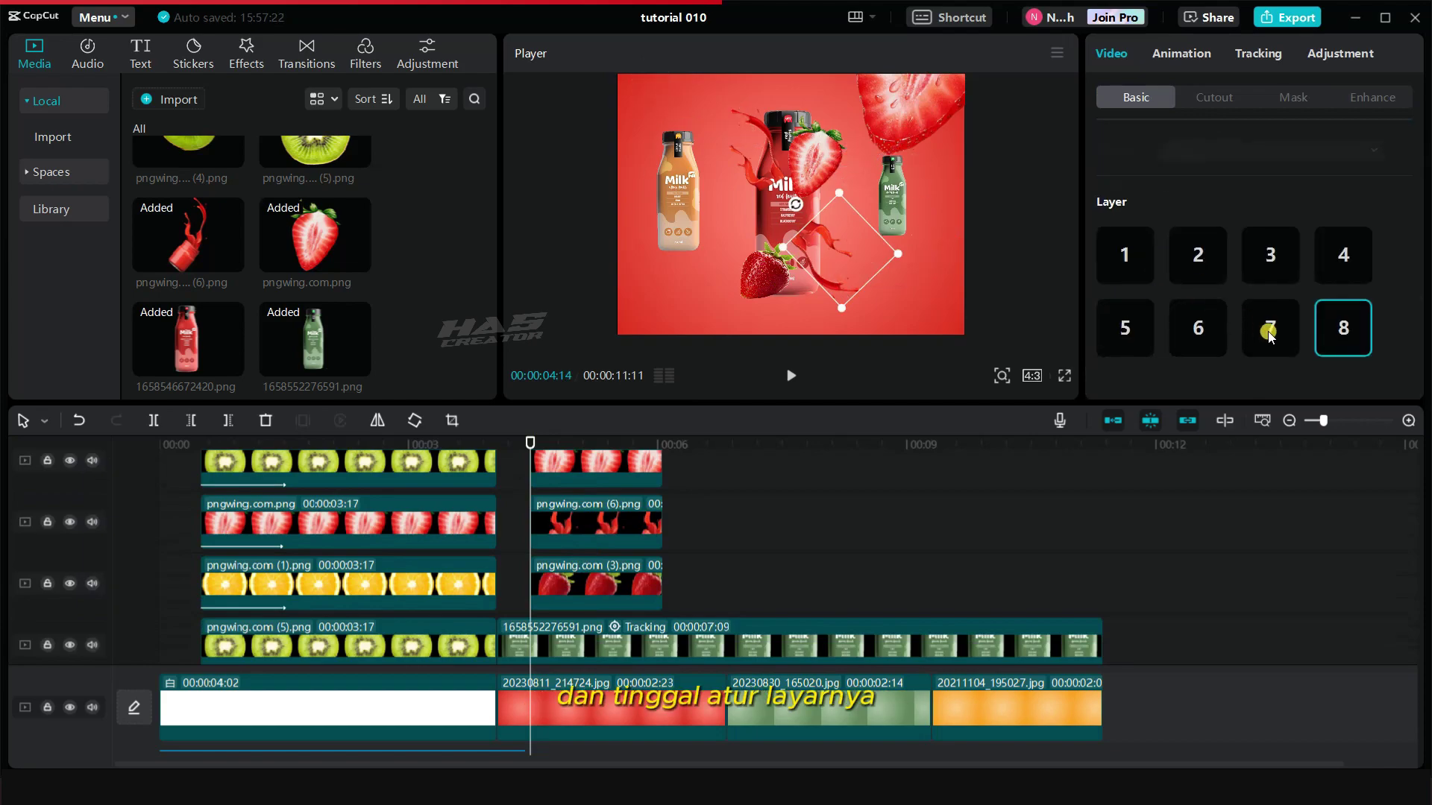
left_click(1189, 261)
left_click(753, 161)
left_click(1186, 253)
left_click(819, 164)
left_click(1270, 257)
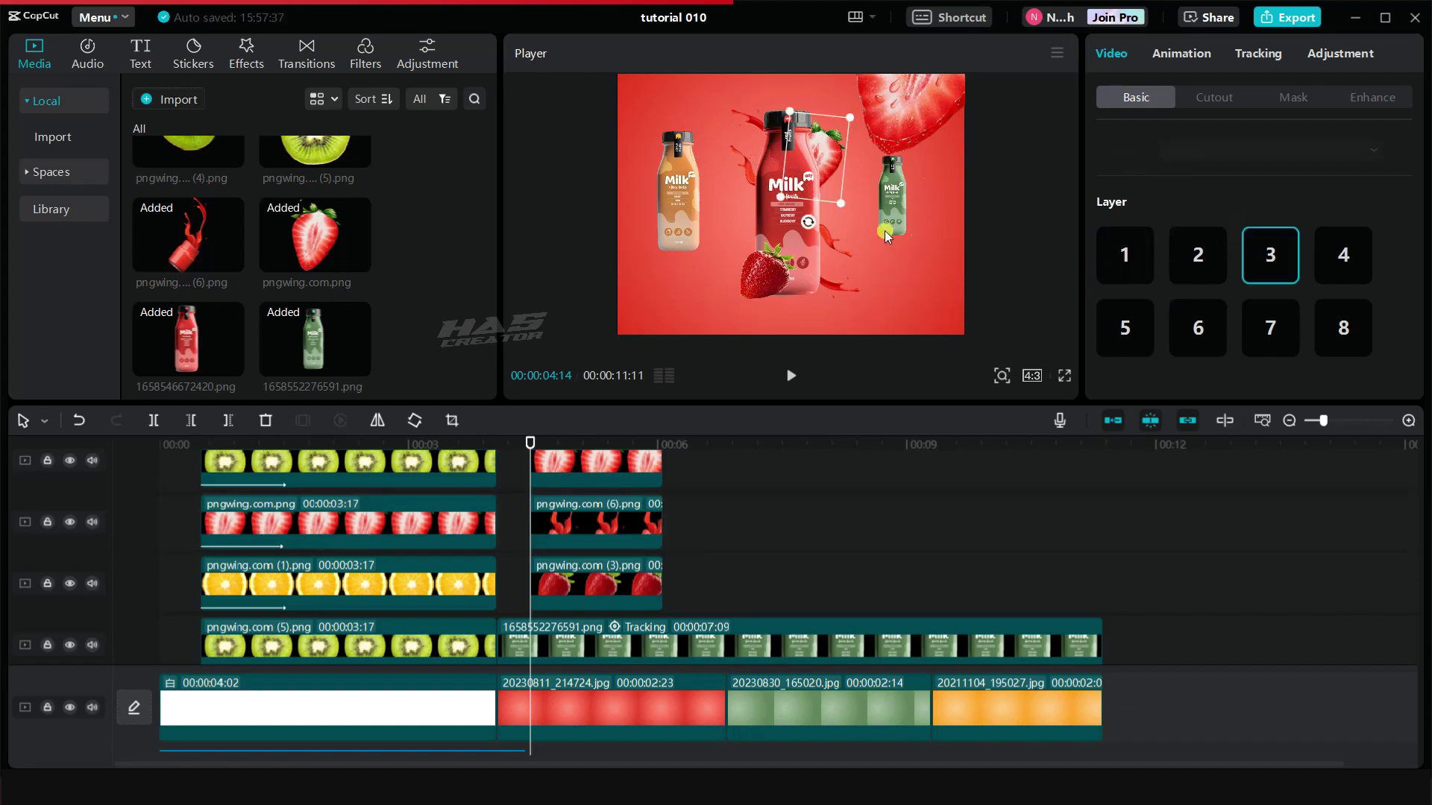
scroll(588, 524, "down", 2)
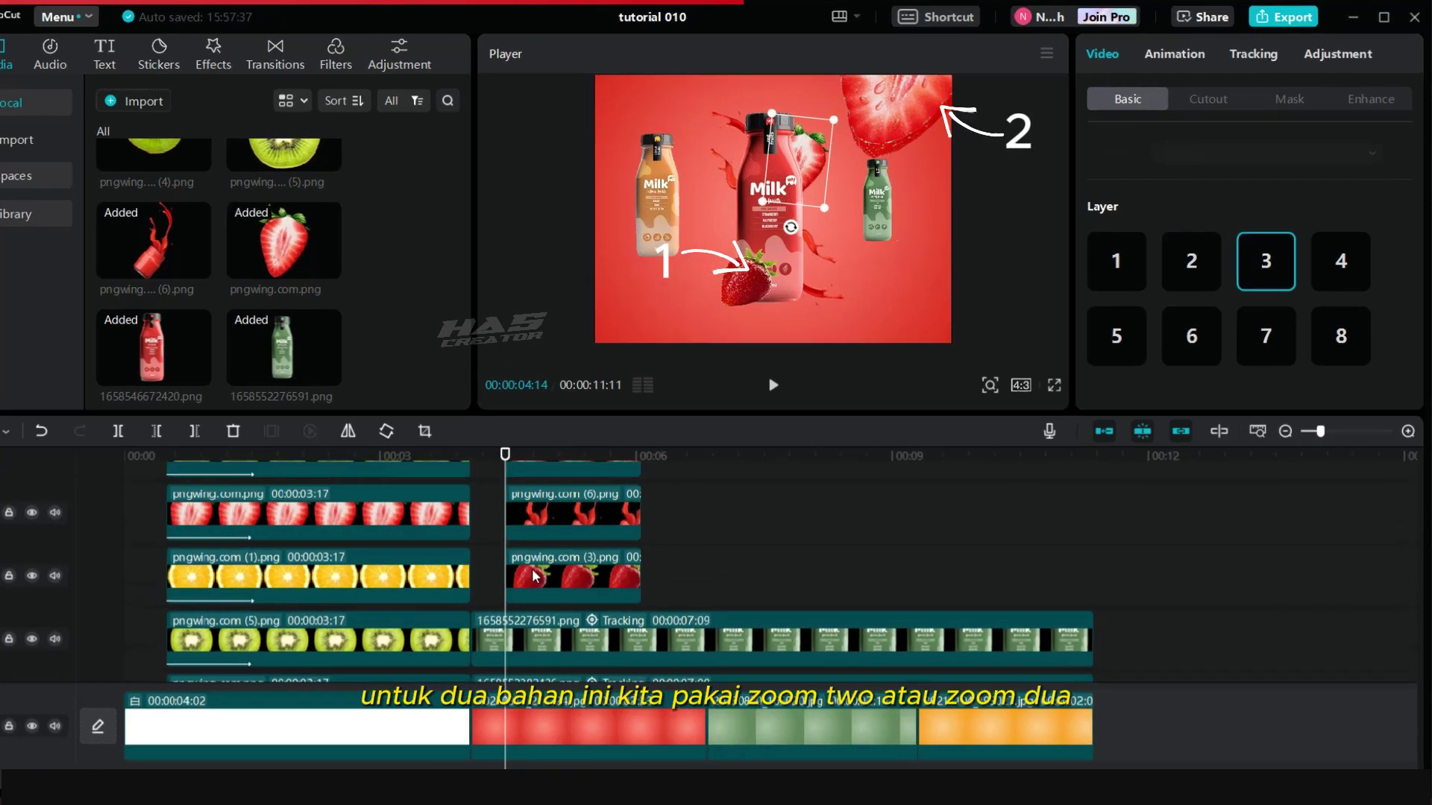
Apply the Zoom 2 entrance animation to the whole strawberry at the red bottle's lower left
left_click(559, 560)
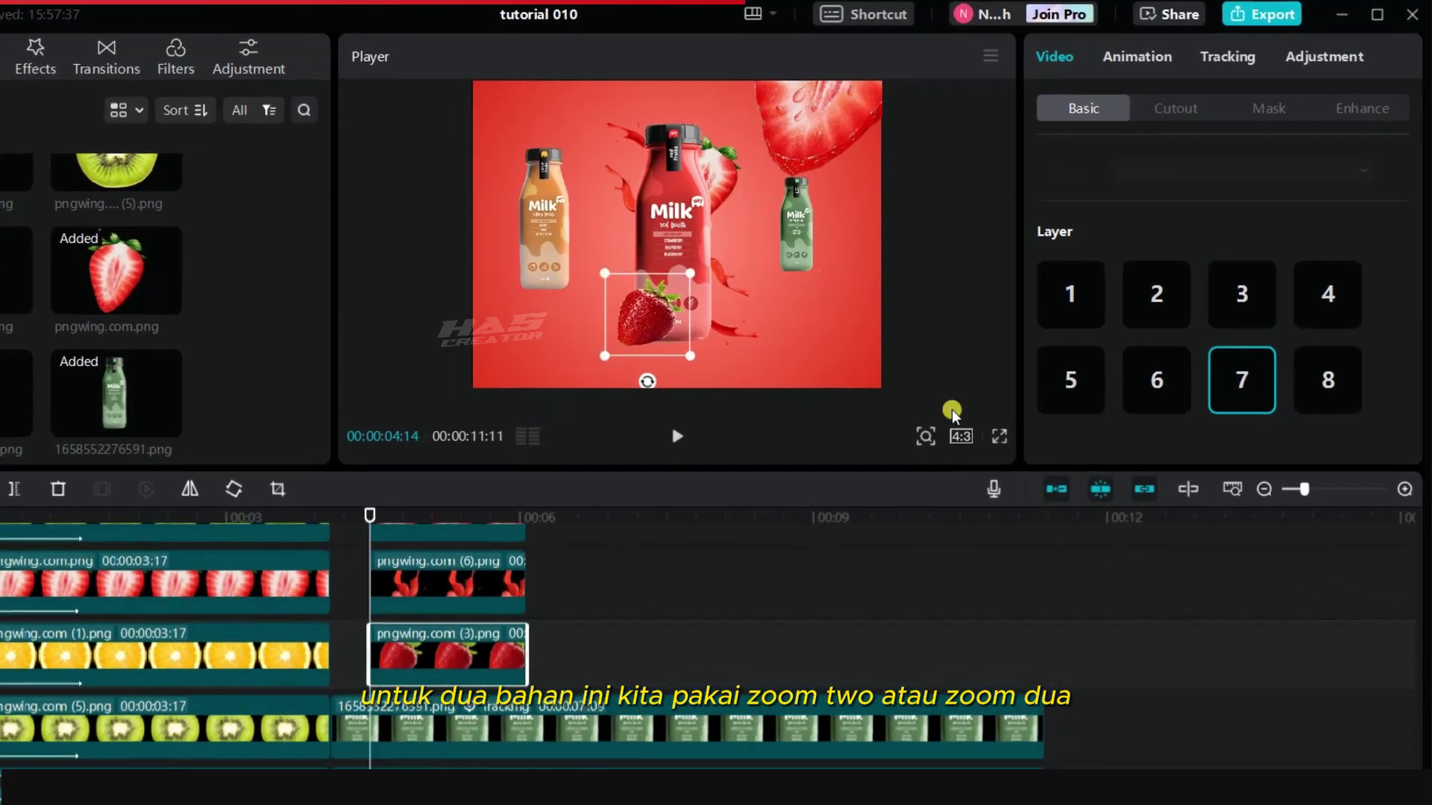
left_click(1190, 52)
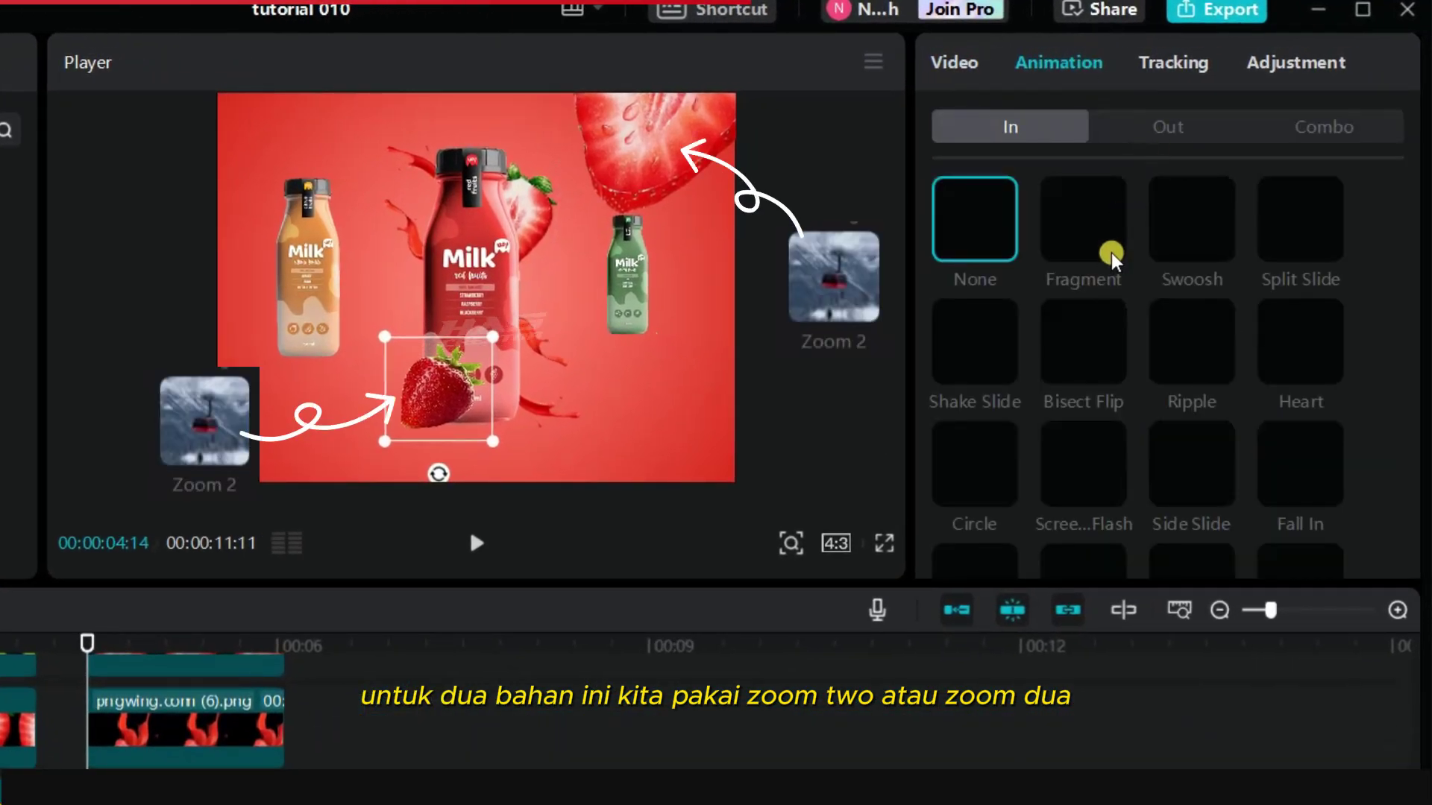
scroll(1110, 373, "down", 3)
scroll(1106, 376, "down", 10)
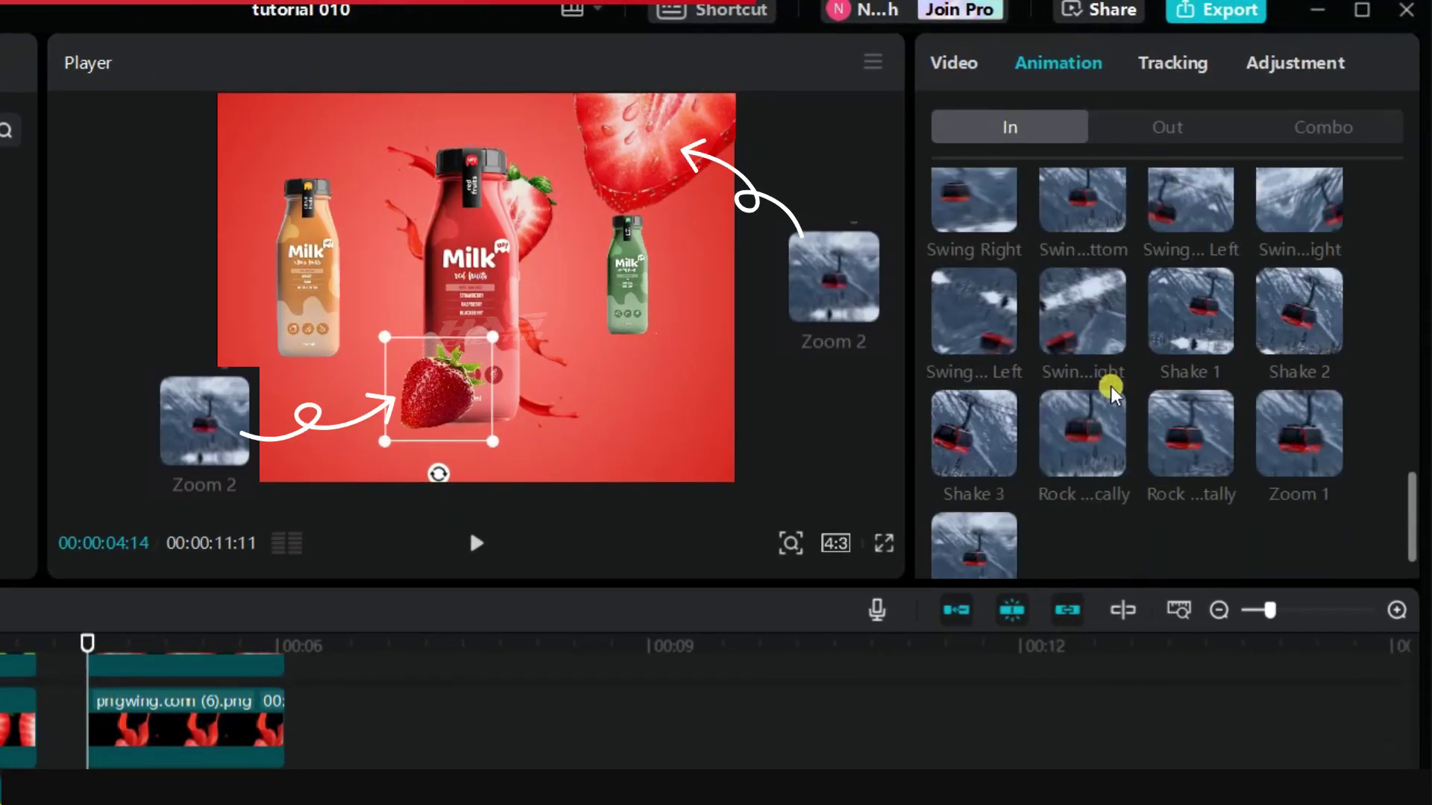
left_click(981, 568)
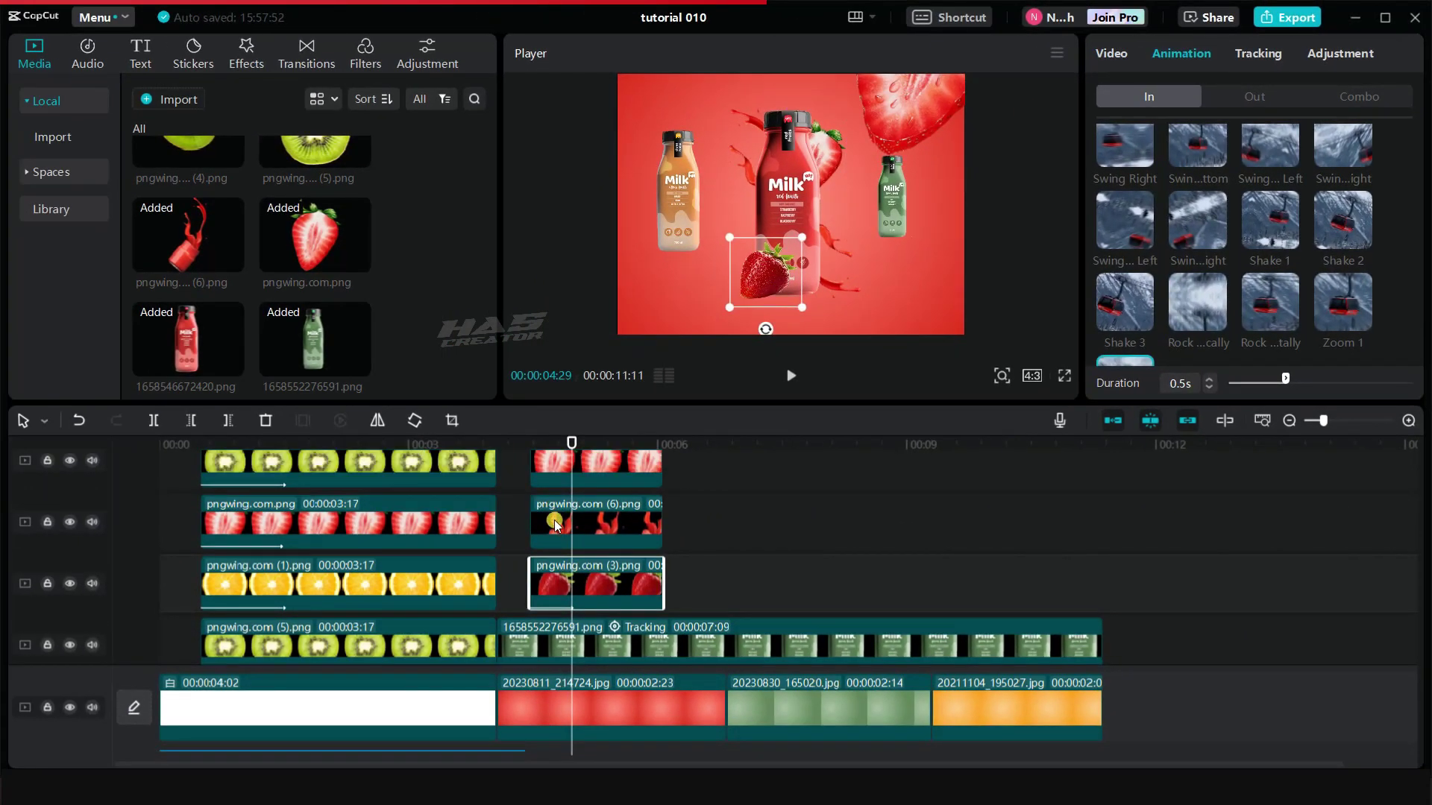
Apply the Zoom 2 entrance animation to the large halved strawberry above the green bottle
scroll(555, 526, "up", 3)
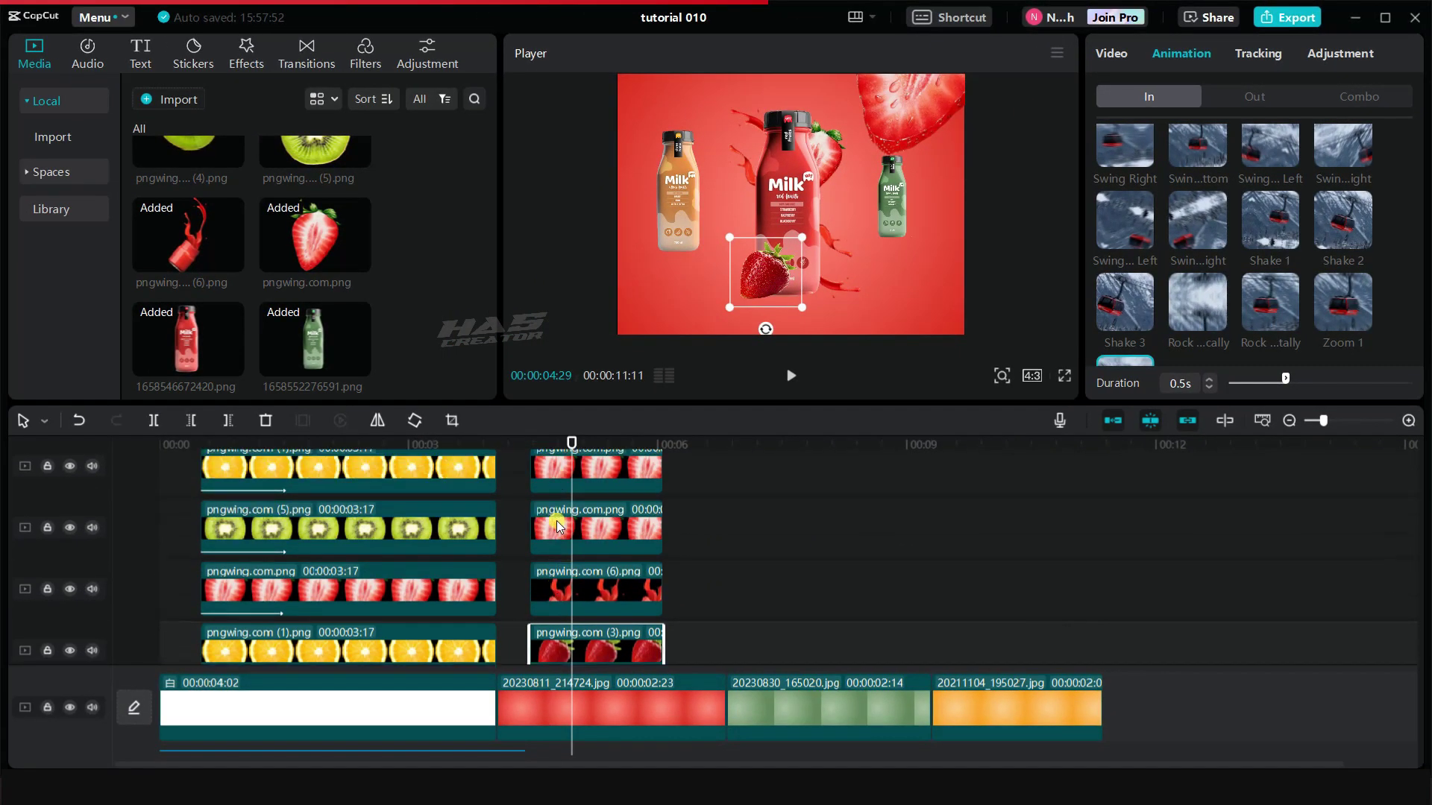
left_click(555, 527)
left_click(1118, 375)
Add a Position & Size keyframe to the small halved strawberry behind the red bottle at 00:00:04:14
scroll(533, 566, "up", 2)
scroll(533, 565, "up", 2)
left_click(533, 564)
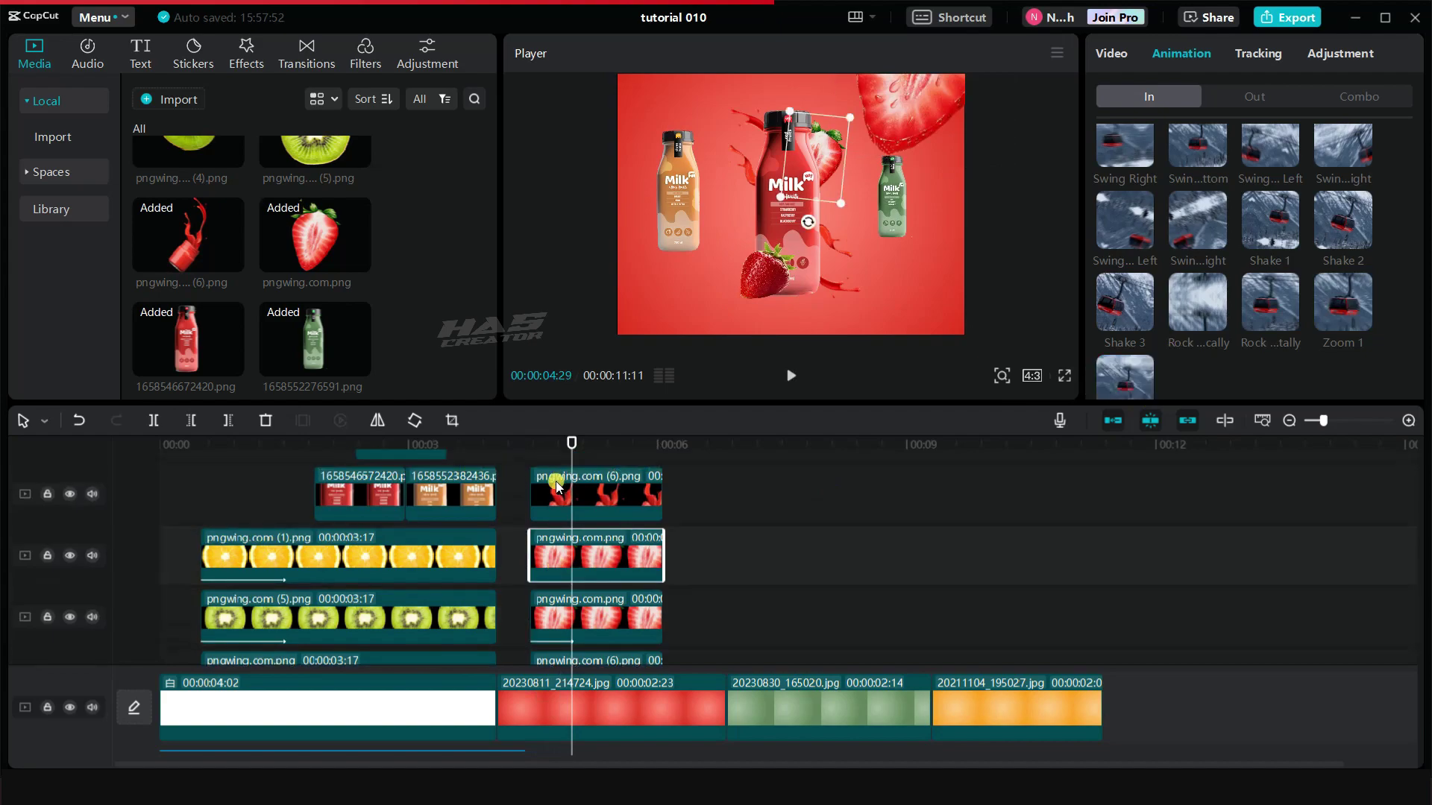
left_click_drag(573, 445, 530, 445)
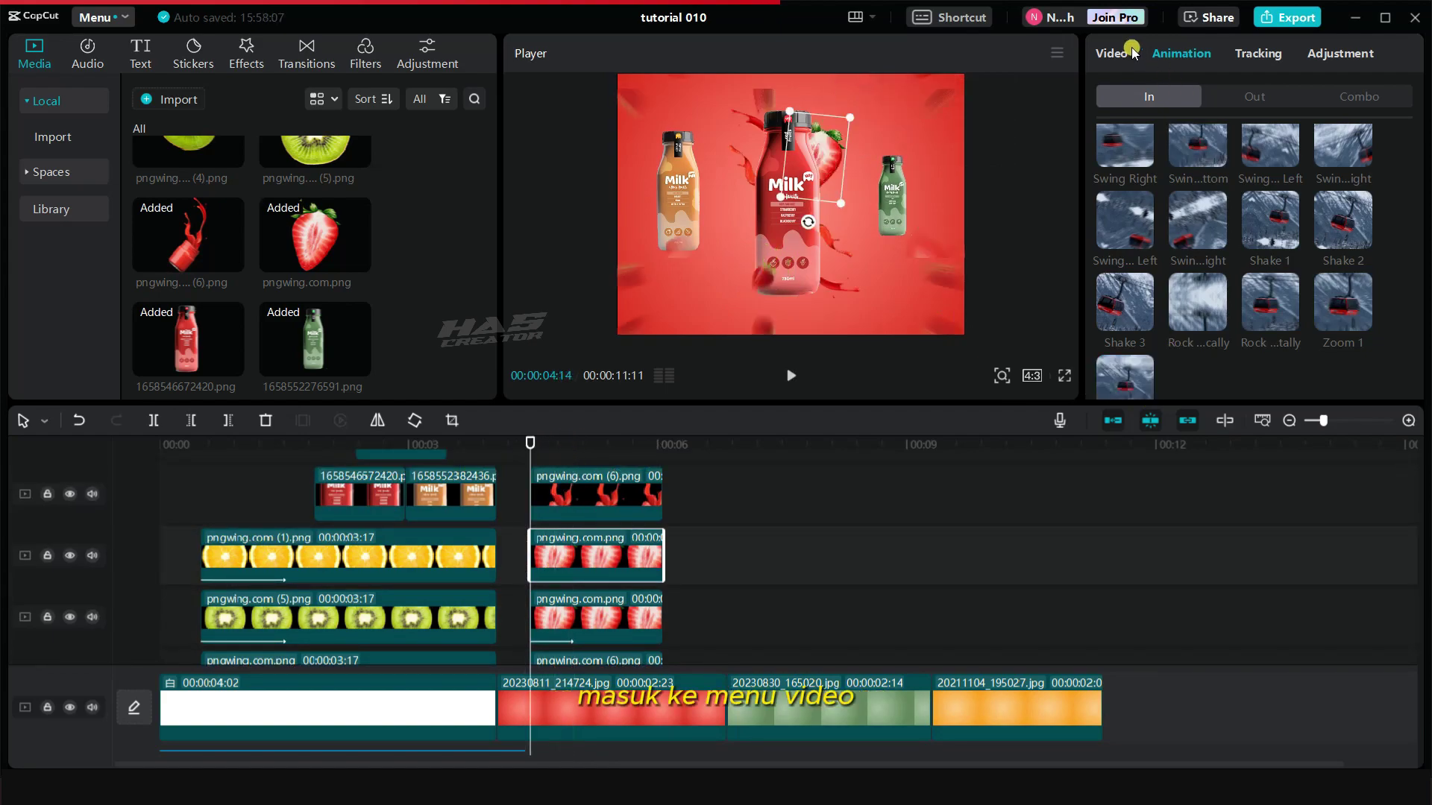
left_click(1111, 53)
scroll(1376, 170, "up", 5)
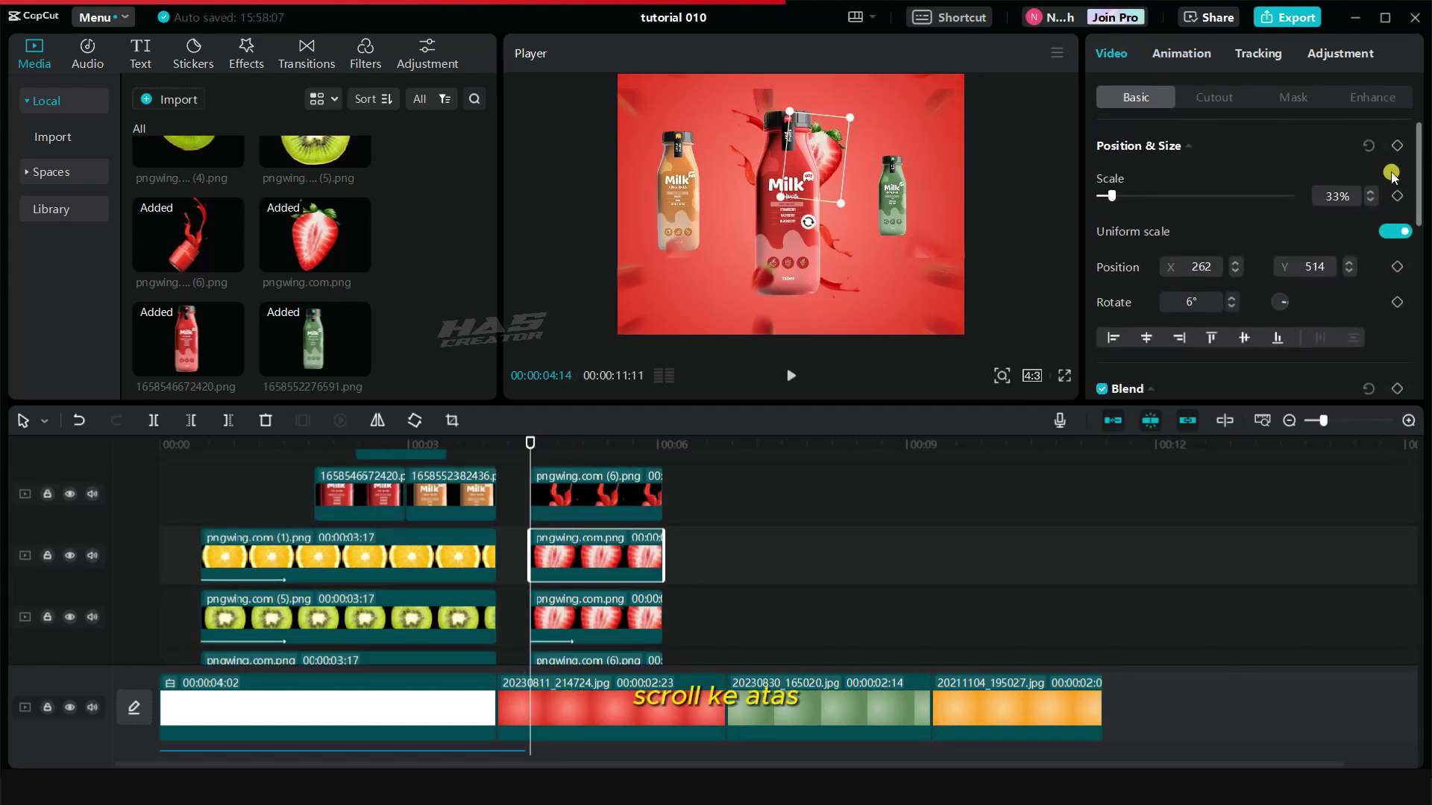
left_click(1397, 147)
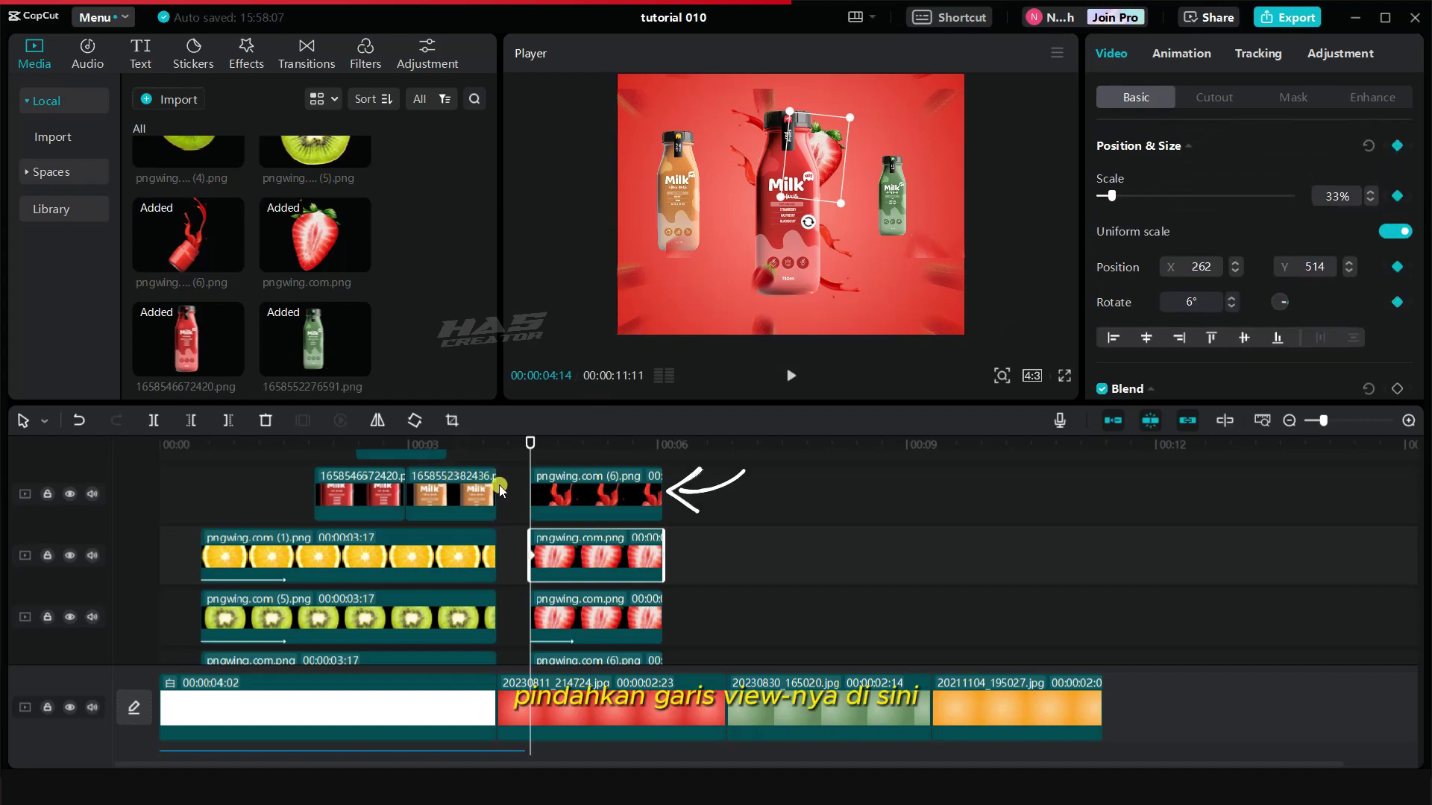
At 00:00:06:01, rotate the small halved strawberry slightly clockwise to create its end keyframe
key("Down")
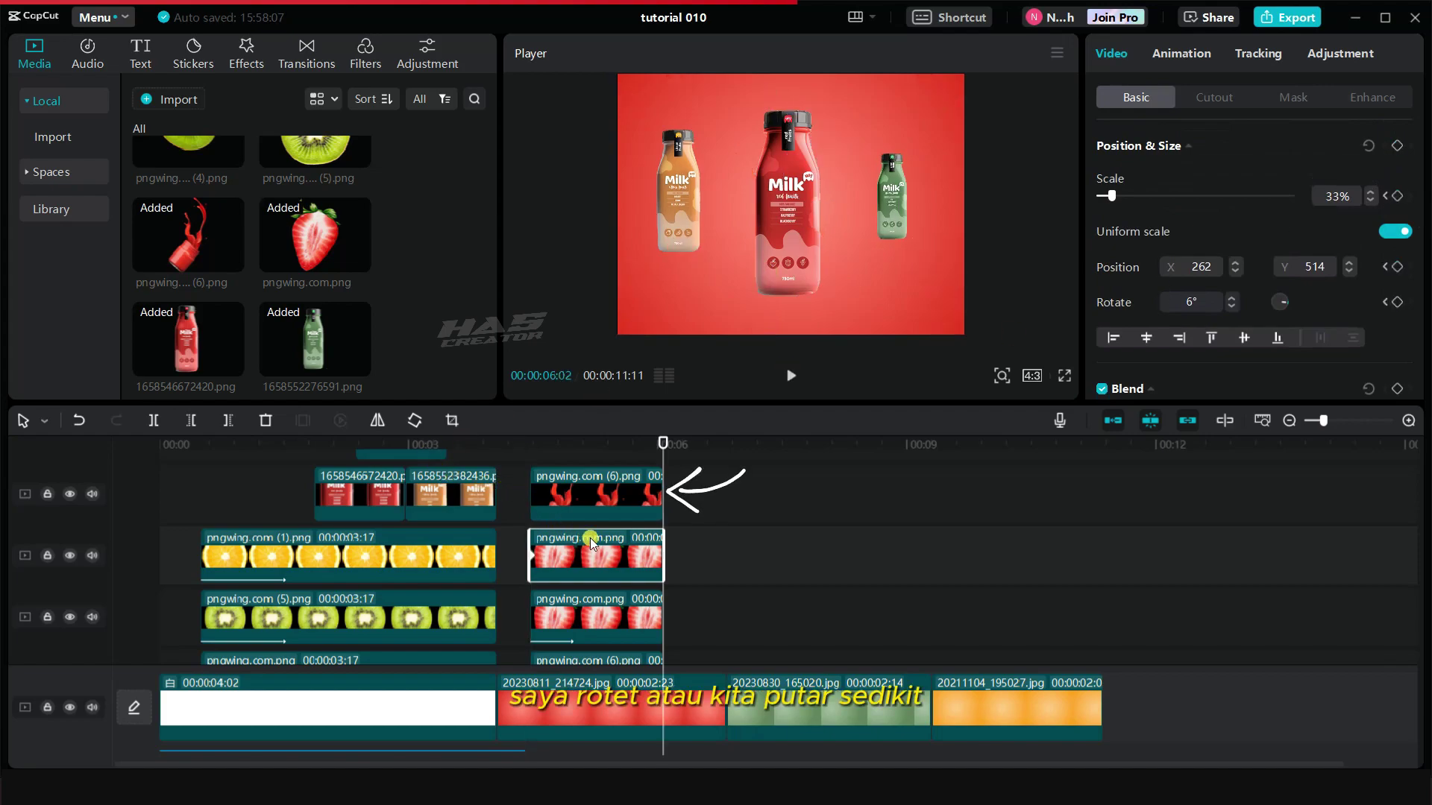
key("Left")
left_click_drag(807, 222, 780, 221)
Add a Position & Size keyframe to the small halved strawberry at 00:00:04:23, and at 00:00:04:14 move it fully behind the red bottle
left_click_drag(659, 446, 563, 481)
left_click(566, 485)
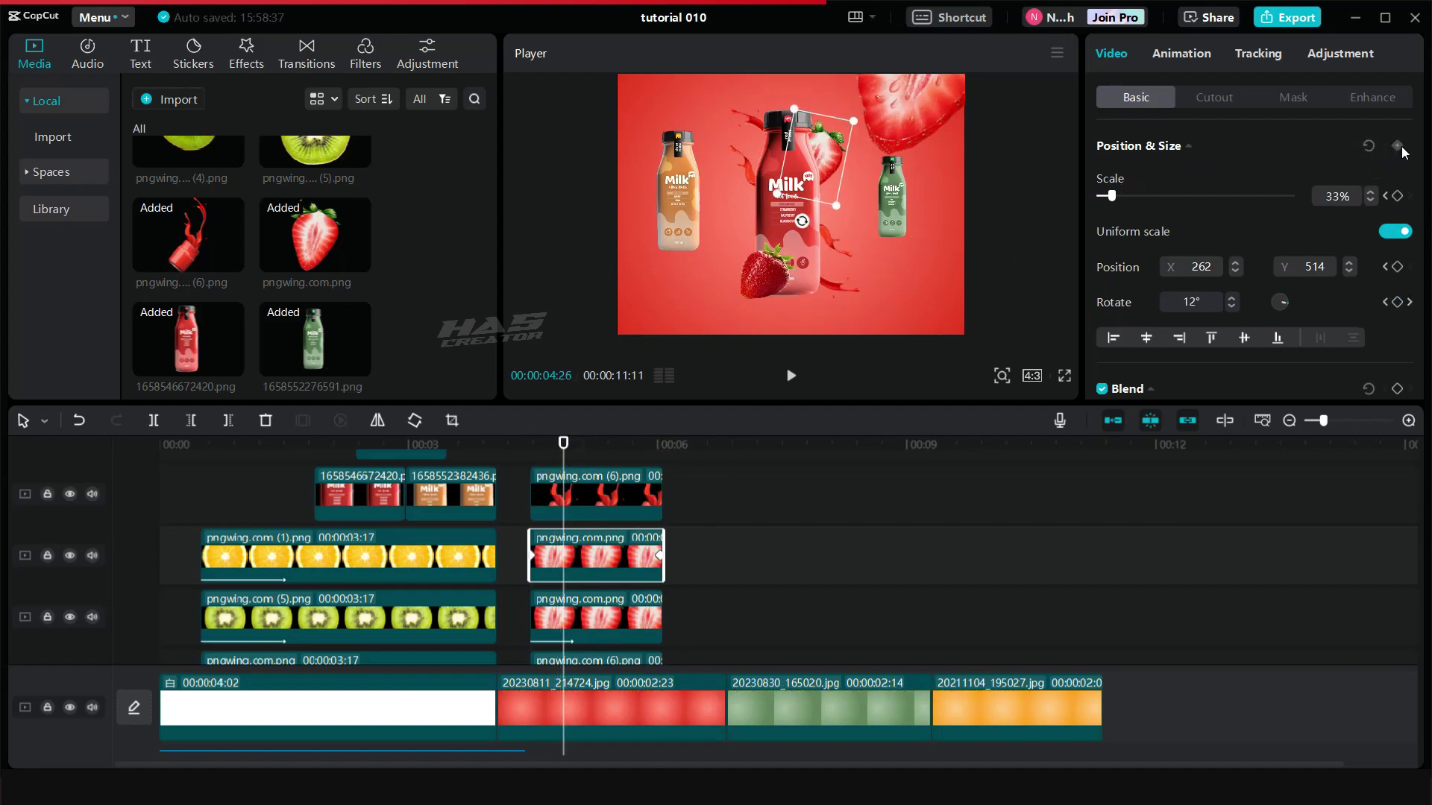
left_click_drag(563, 556, 555, 556)
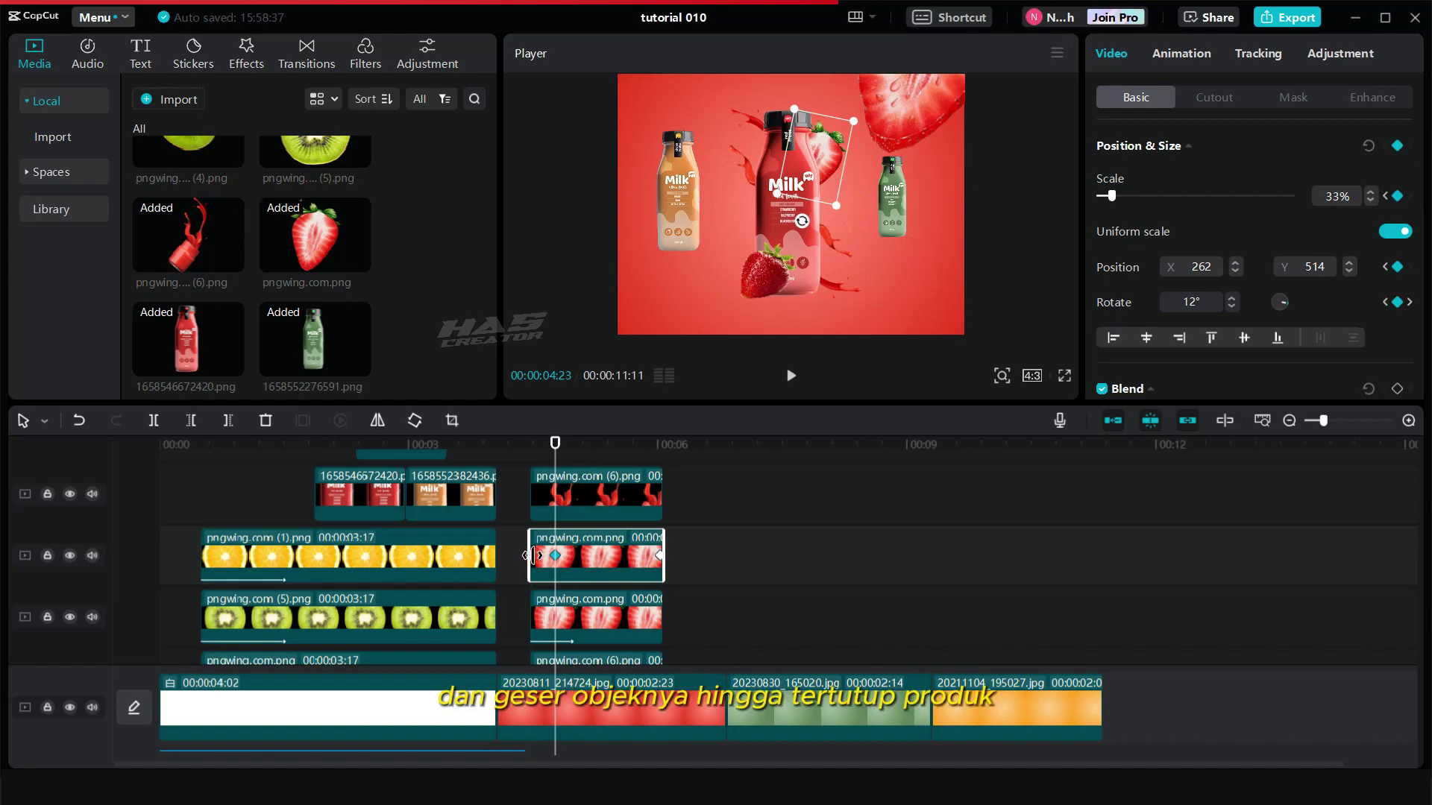
left_click(530, 555)
left_click(636, 553)
left_click_drag(820, 172, 792, 193)
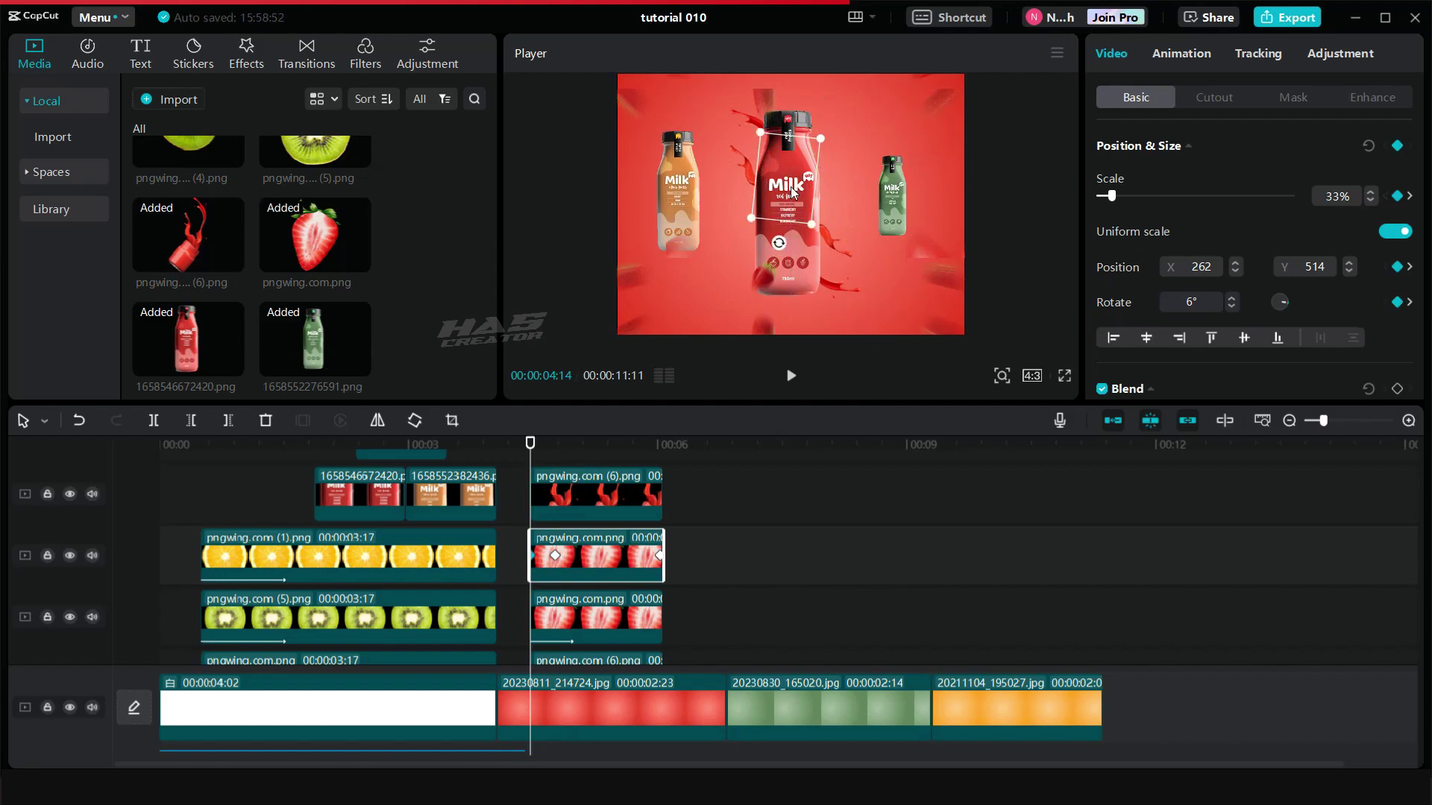
Keyframe the lower-right splash at 00:00:04:14 and enlarge it to 44% at 00:00:06:01, shifted outward to X 719, Y -679
left_click(609, 486)
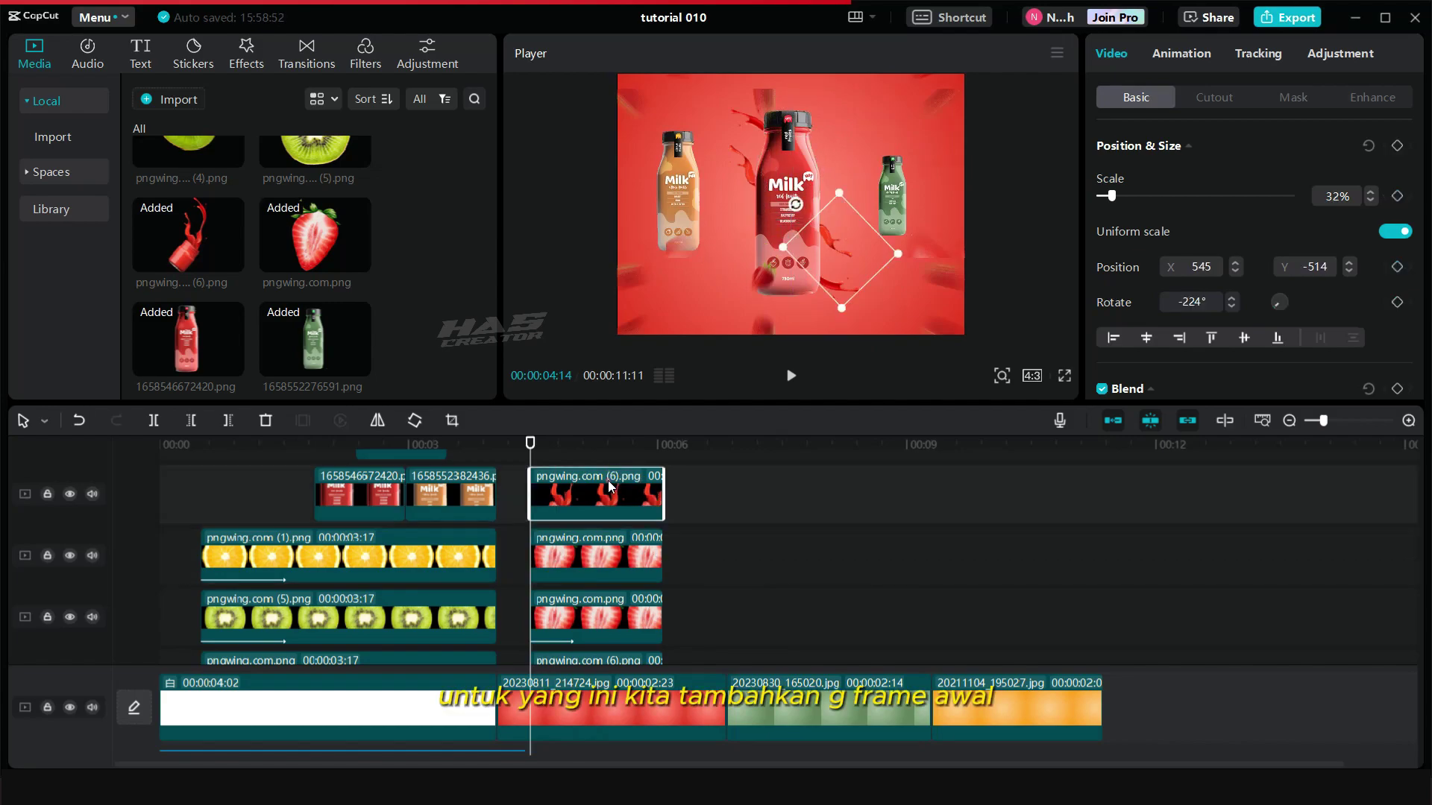
left_click(1397, 146)
left_click(646, 478)
left_click(665, 487)
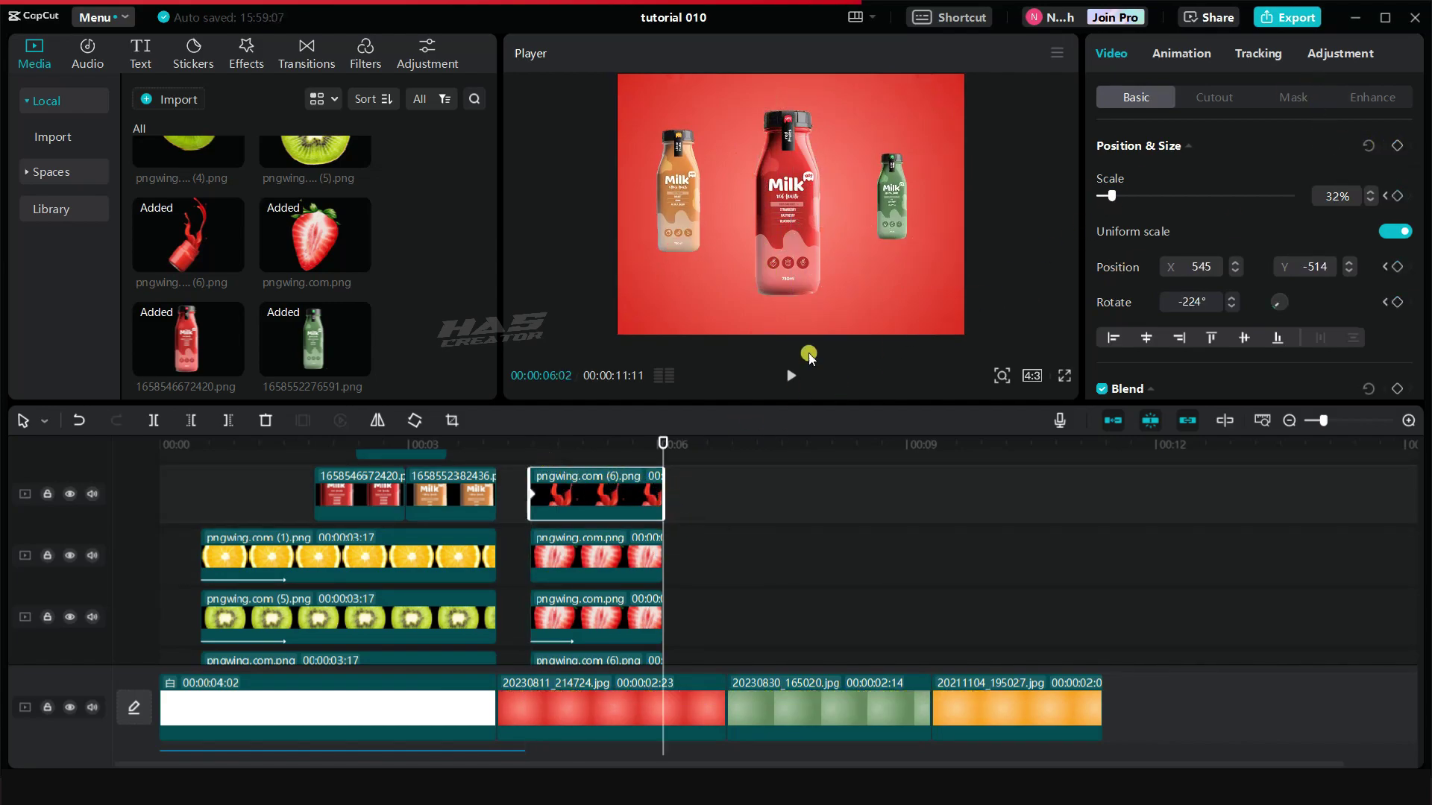
key("Left")
left_click_drag(898, 253, 934, 270)
scroll(577, 482, "down", 2)
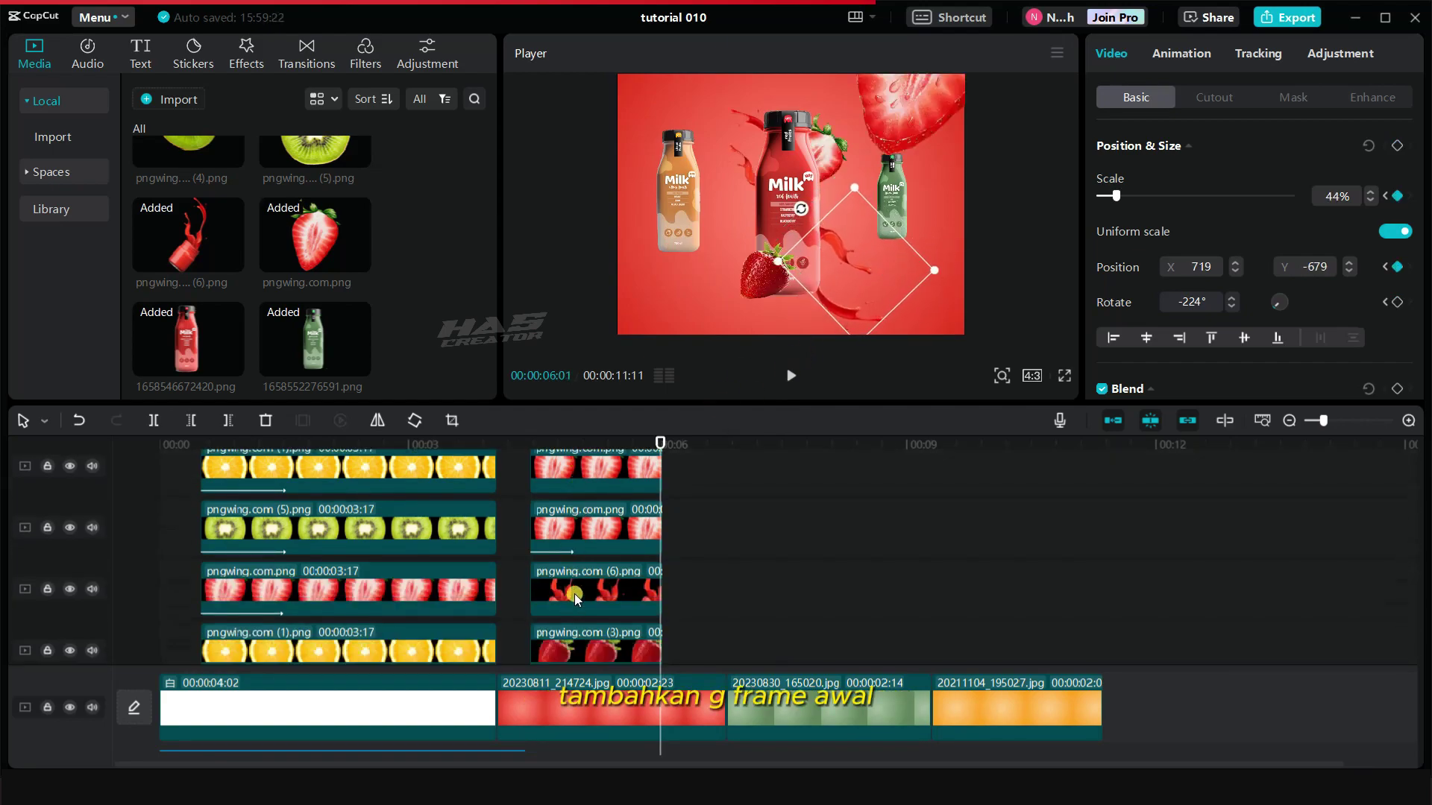
Keyframe the upper-left splash at 00:00:04:14, enlarge it to 50% at X -812, Y 597 at 00:00:06:01, and preview the scene
left_click(574, 593)
key("Up")
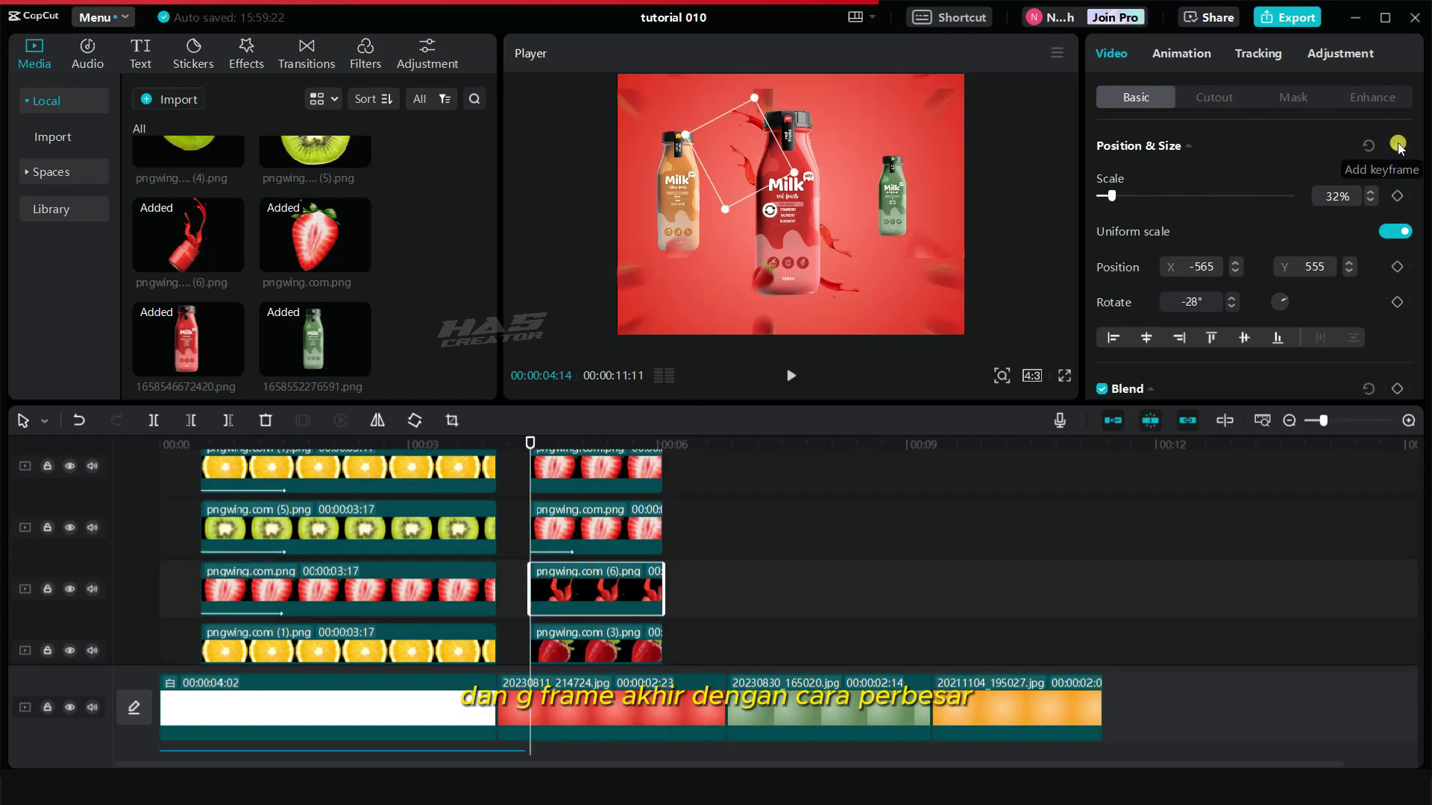
key("Down")
left_click_drag(686, 135, 655, 123)
left_click_drag(722, 149, 646, 123)
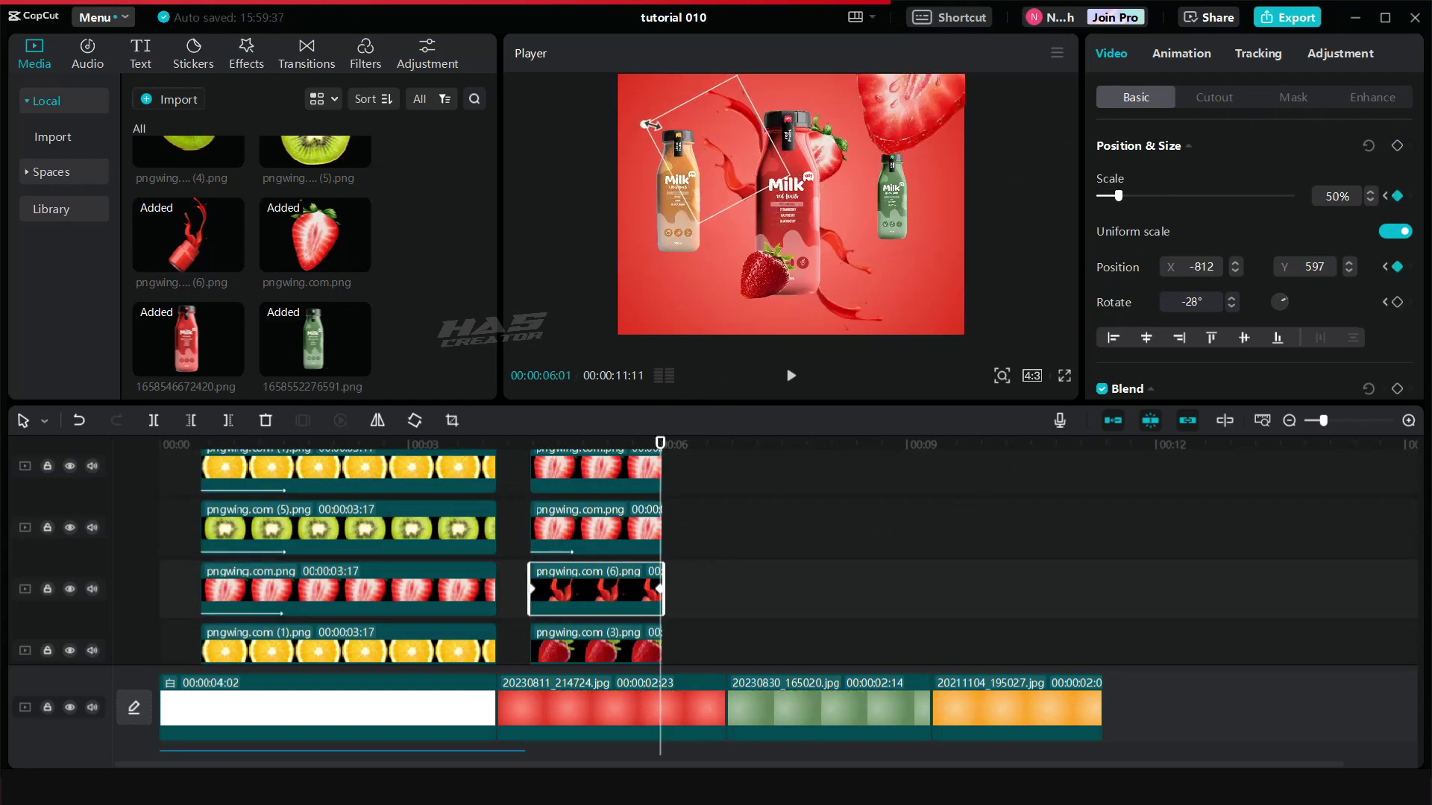
left_click(793, 375)
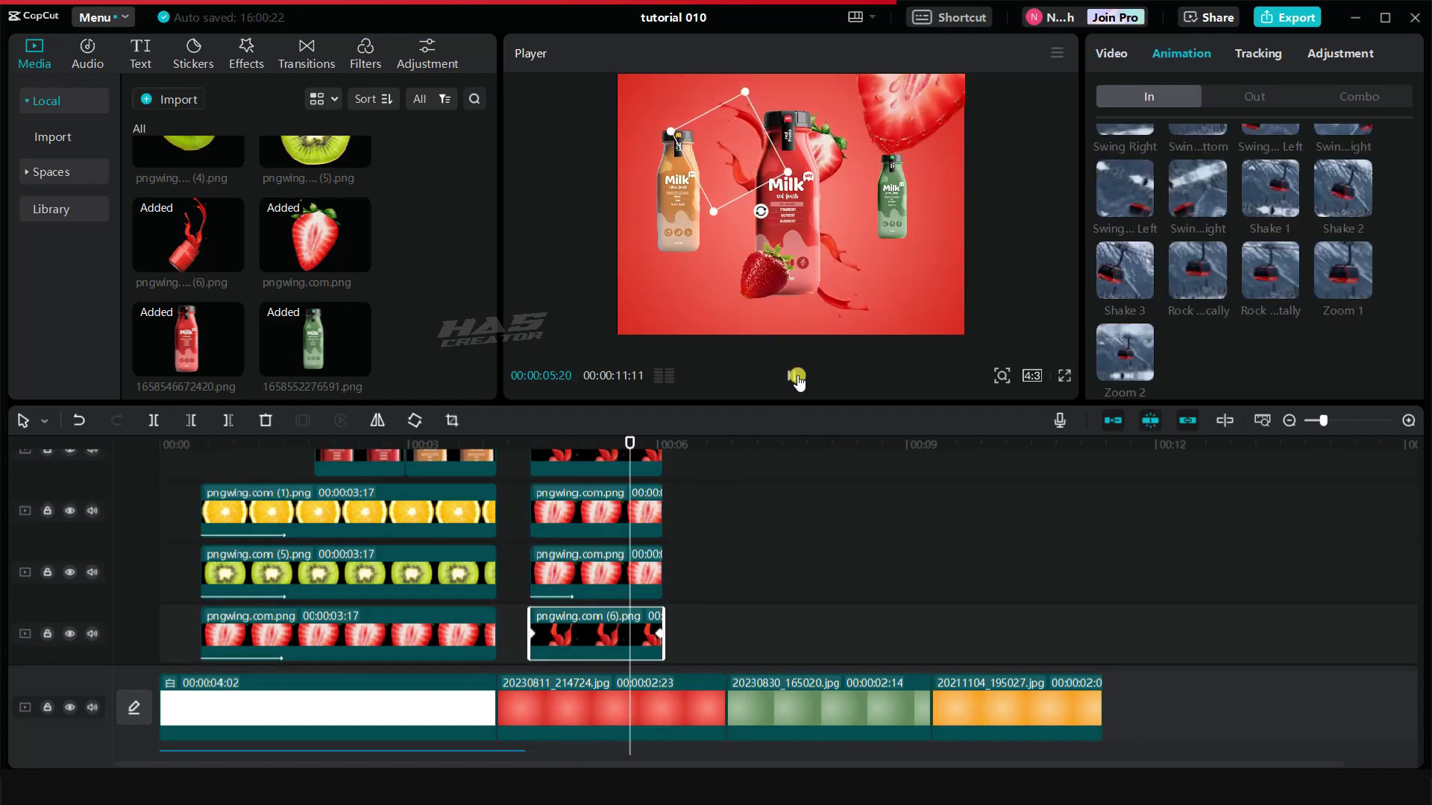
left_click(795, 376)
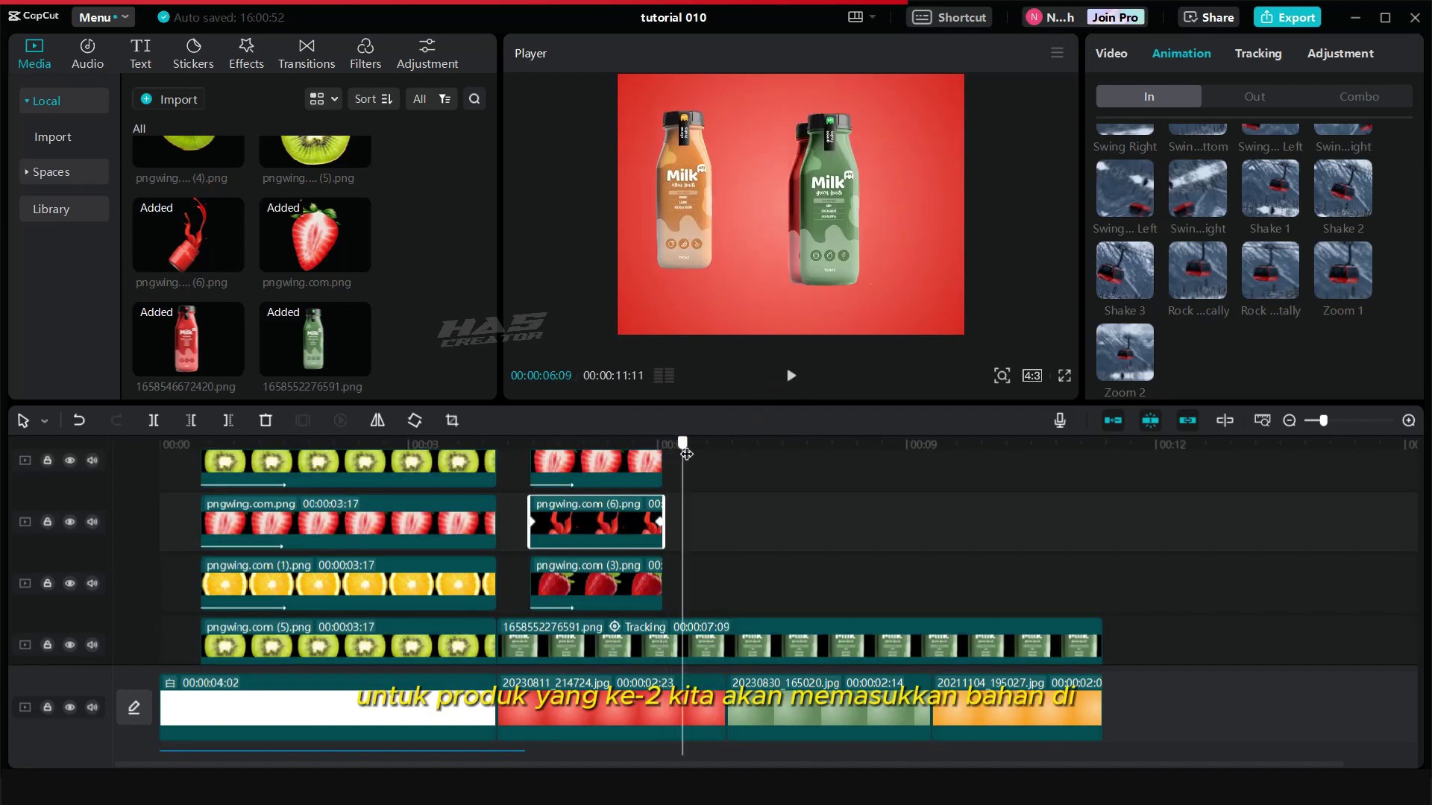
At 00:00:07:04, add the round kiwi slice, the kiwi wedge and the green leaf images as stacked overlay clips
left_click_drag(732, 458, 752, 459)
scroll(315, 249, "up", 2)
left_click_drag(314, 302, 751, 596)
left_click_drag(242, 312, 753, 525)
scroll(285, 310, "down", 5)
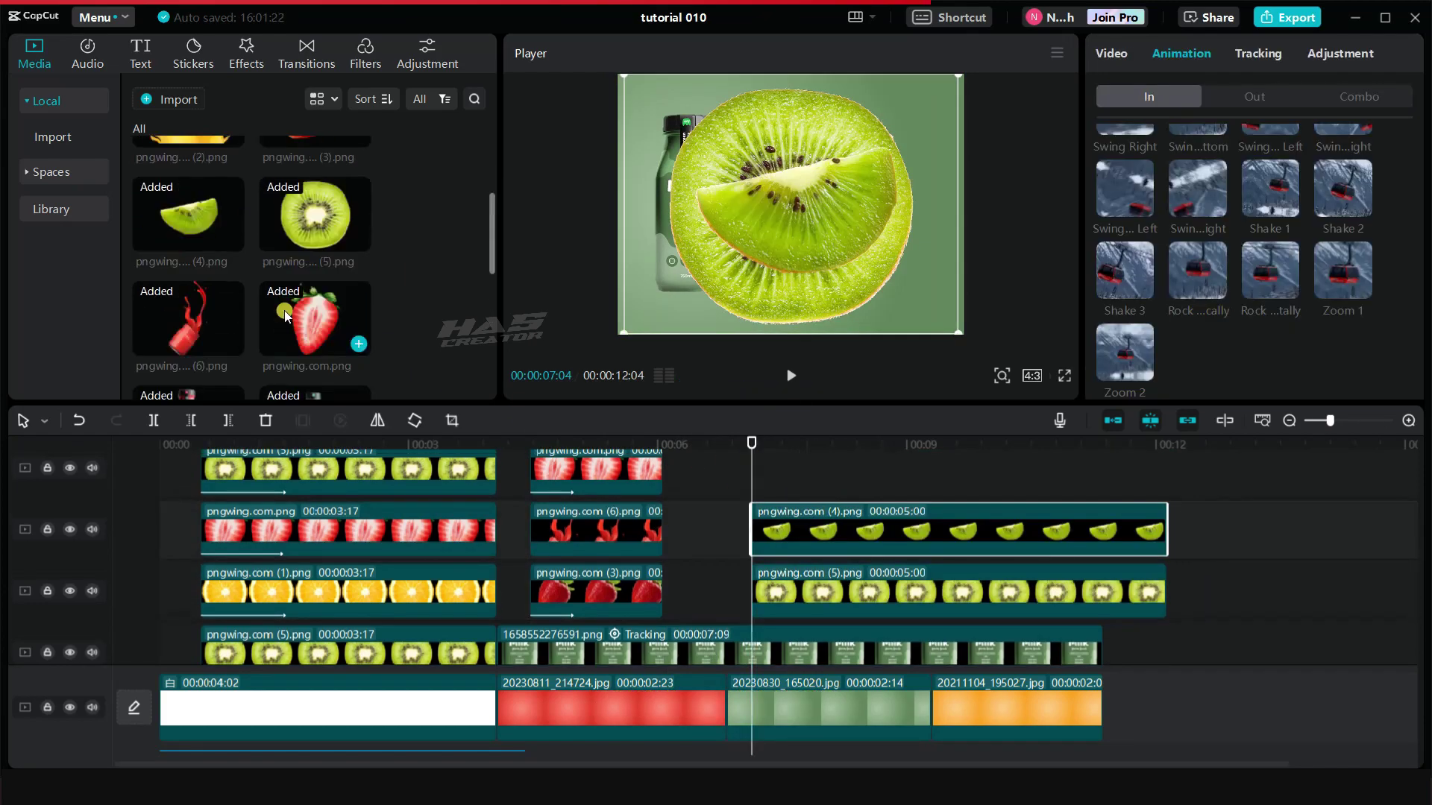
left_click_drag(188, 334, 751, 478)
Shrink the green leaf and the kiwi wedge, placing the leaf over the green bottle's left side and the wedge at its lower left
left_click_drag(953, 333, 833, 238)
left_click_drag(808, 224, 677, 209)
left_click(962, 514)
left_click_drag(957, 333, 841, 244)
left_click_drag(800, 204, 663, 265)
Reduce the round kiwi slice to 24% at the green bottle's upper right, and slightly shrink and reposition the leaf
left_click(821, 231)
left_click_drag(925, 332, 823, 236)
left_click_drag(813, 219, 745, 172)
left_click(671, 192)
left_click_drag(700, 222, 690, 214)
left_click_drag(663, 190, 655, 190)
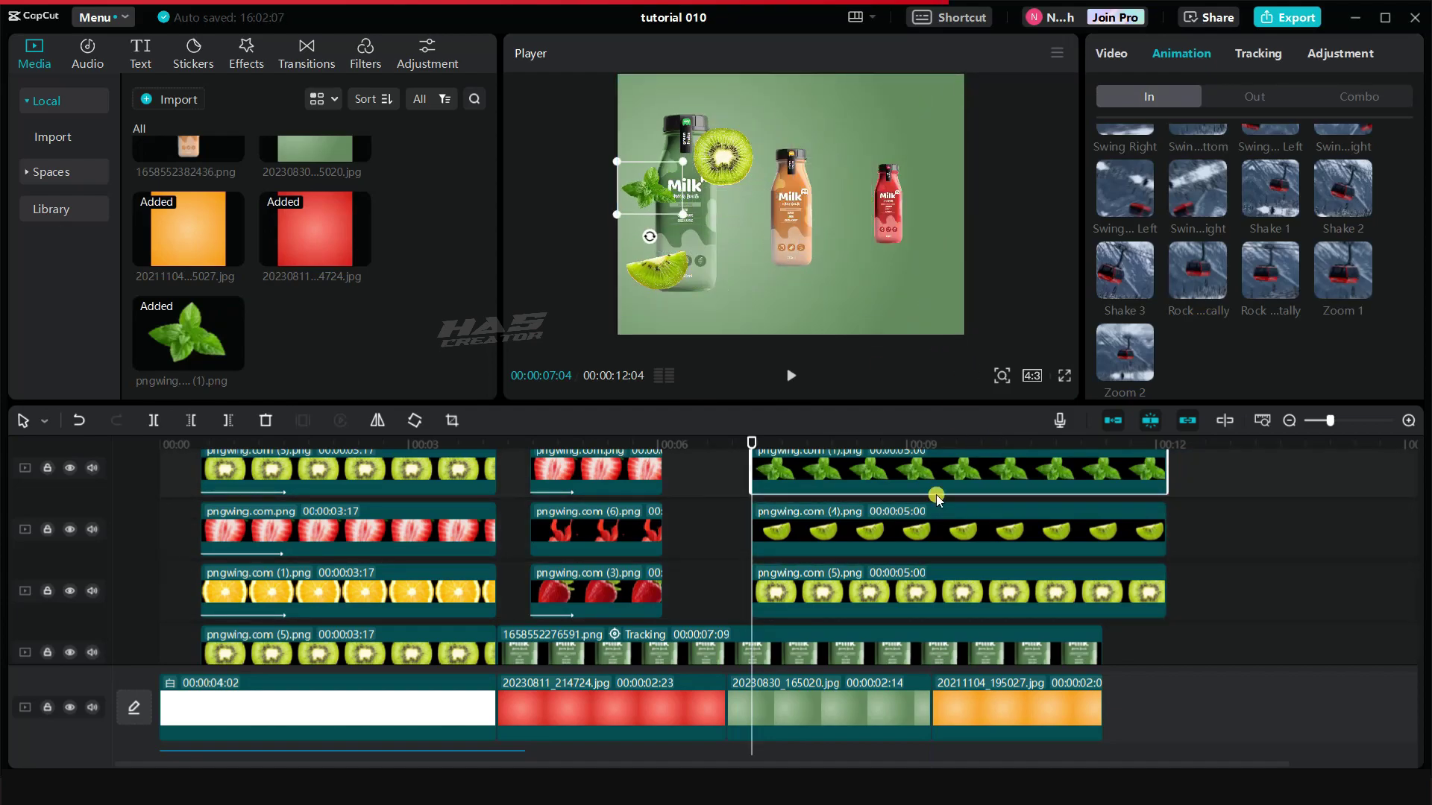
Duplicate the round kiwi slice at 00:00:07:04, place the copy at the green bottle's upper left, and enlarge the leaf to 23%
scroll(851, 539, "down", 1)
left_click(851, 541)
key("ctrl+c")
key("ctrl+v")
mouse_move(724, 151)
left_mouse_down()
mouse_move(659, 114)
mouse_move(718, 172)
left_mouse_up()
left_click(656, 272)
left_click(680, 192)
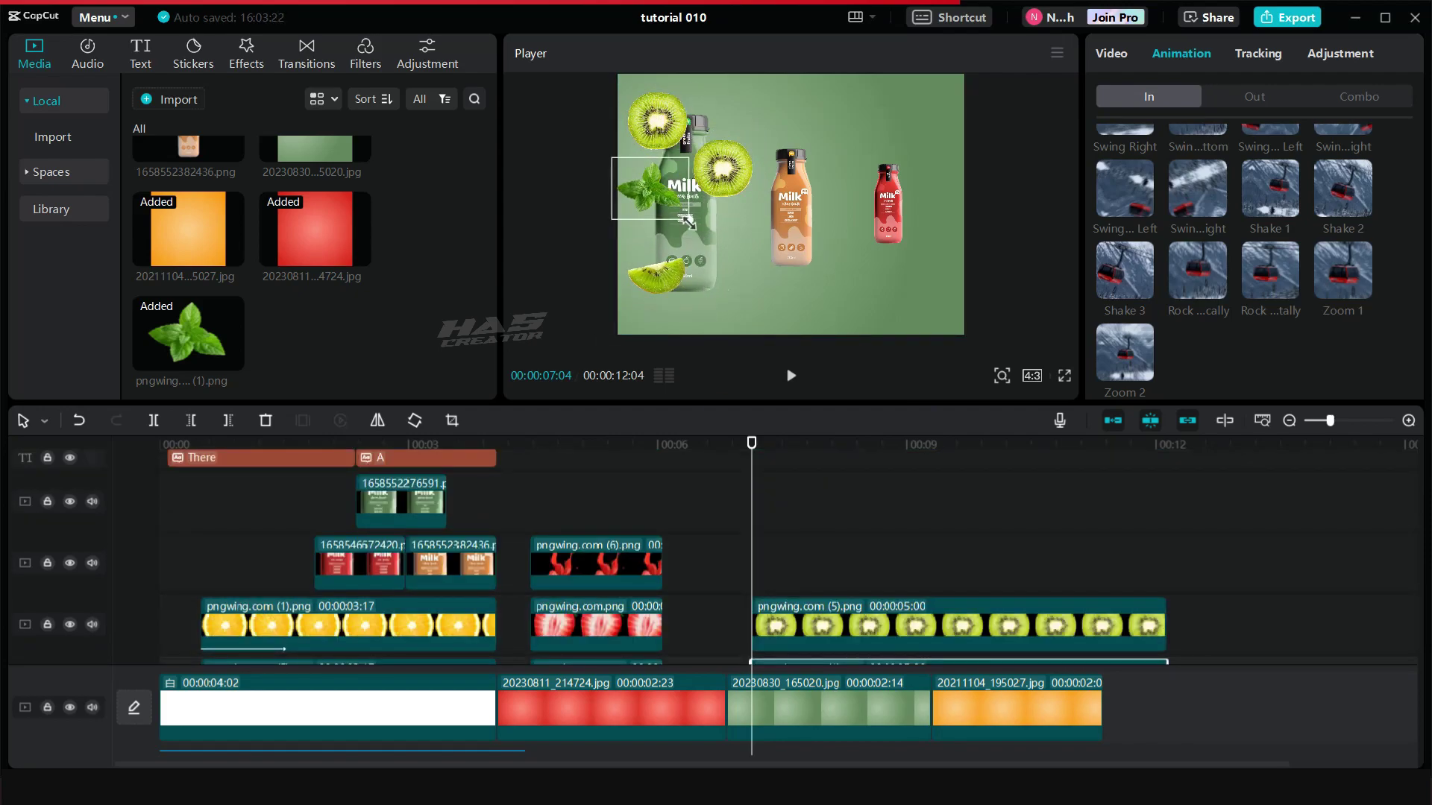
Trim all the newly added kiwi and leaf clips to end at 00:00:08:18
scroll(745, 537, "down", 2)
left_click_drag(752, 442, 873, 444)
left_click_drag(1185, 472, 1134, 693)
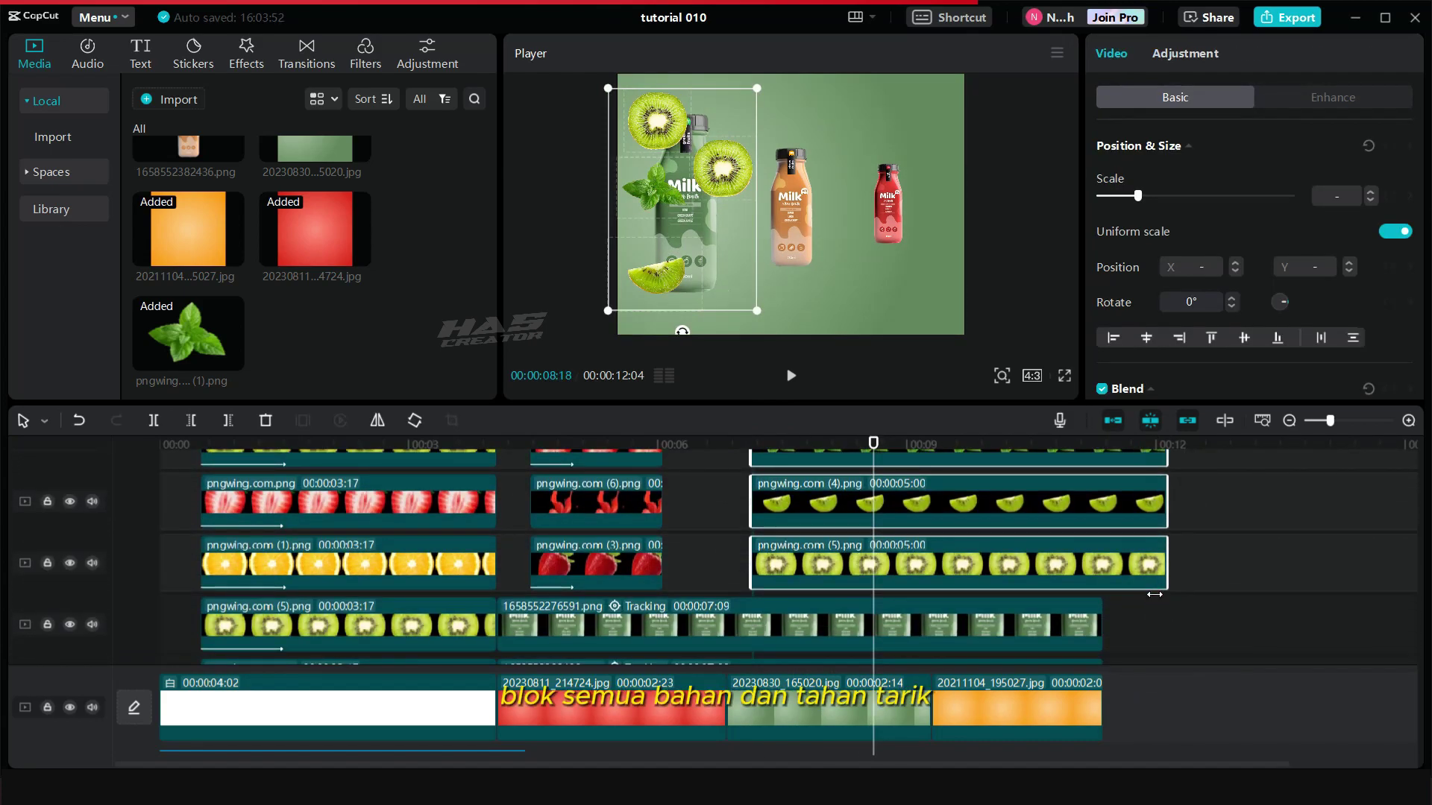
left_click_drag(1162, 556, 873, 555)
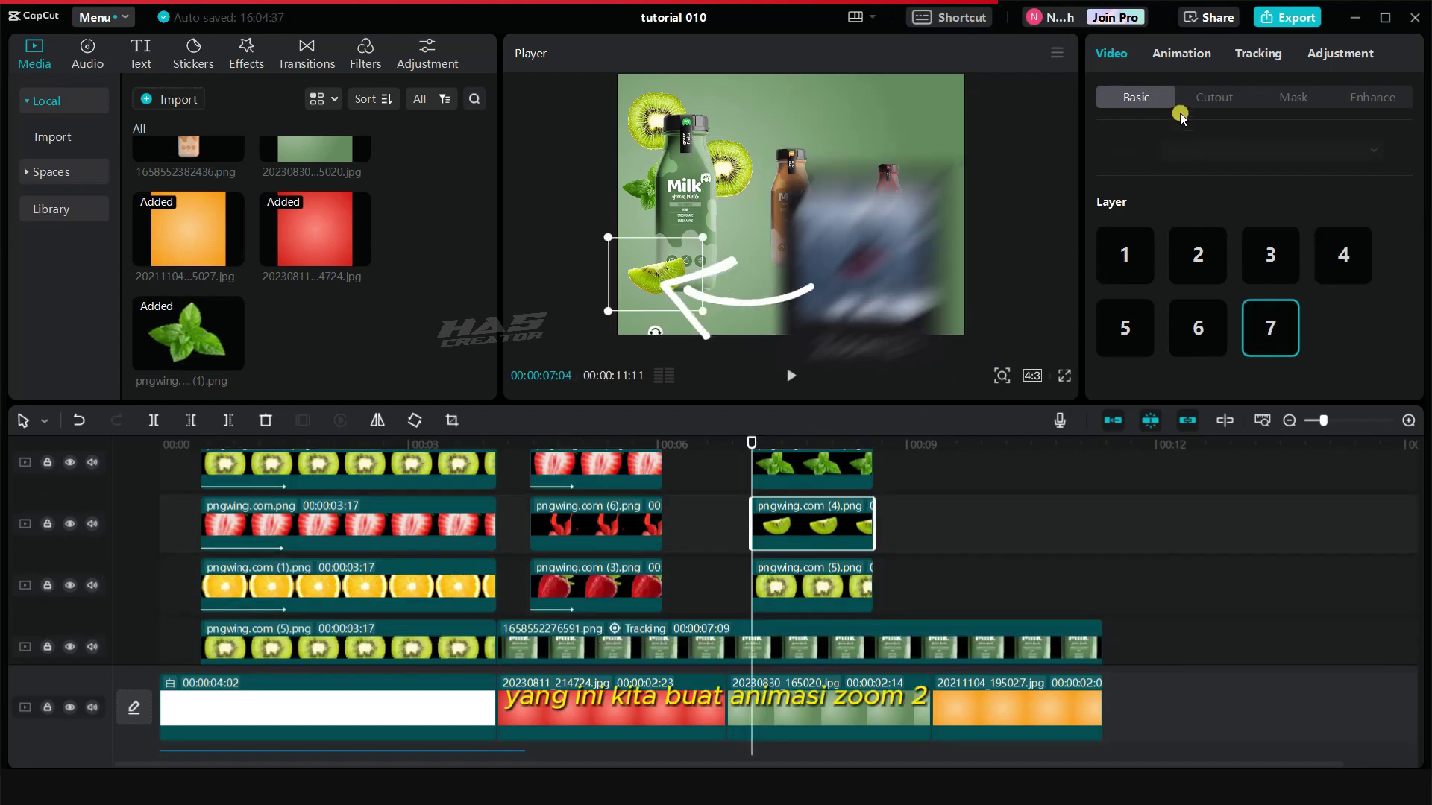
Apply the Zoom 2 entrance animation to the kiwi wedge in front of the green bottle
left_click(1181, 53)
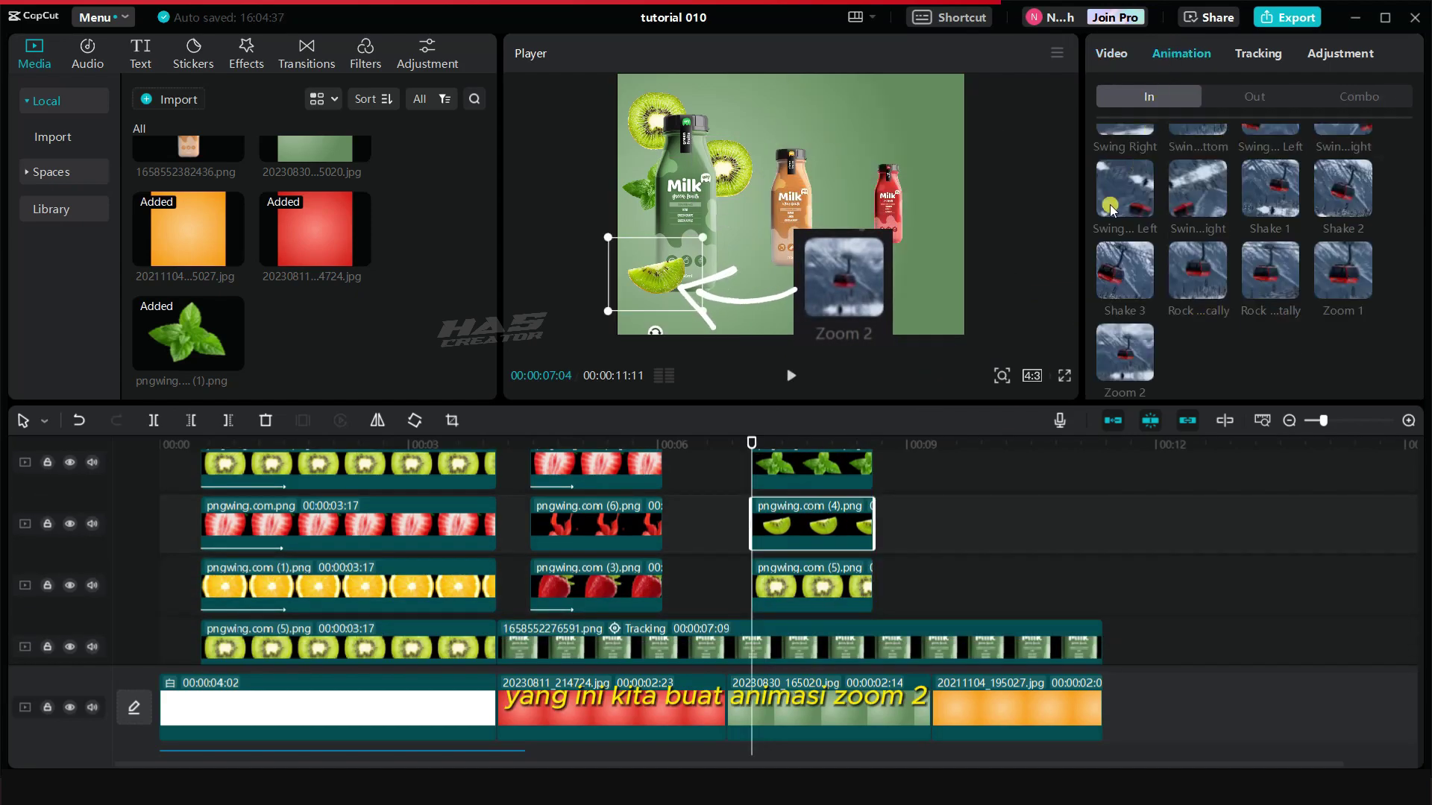
left_click(1118, 363)
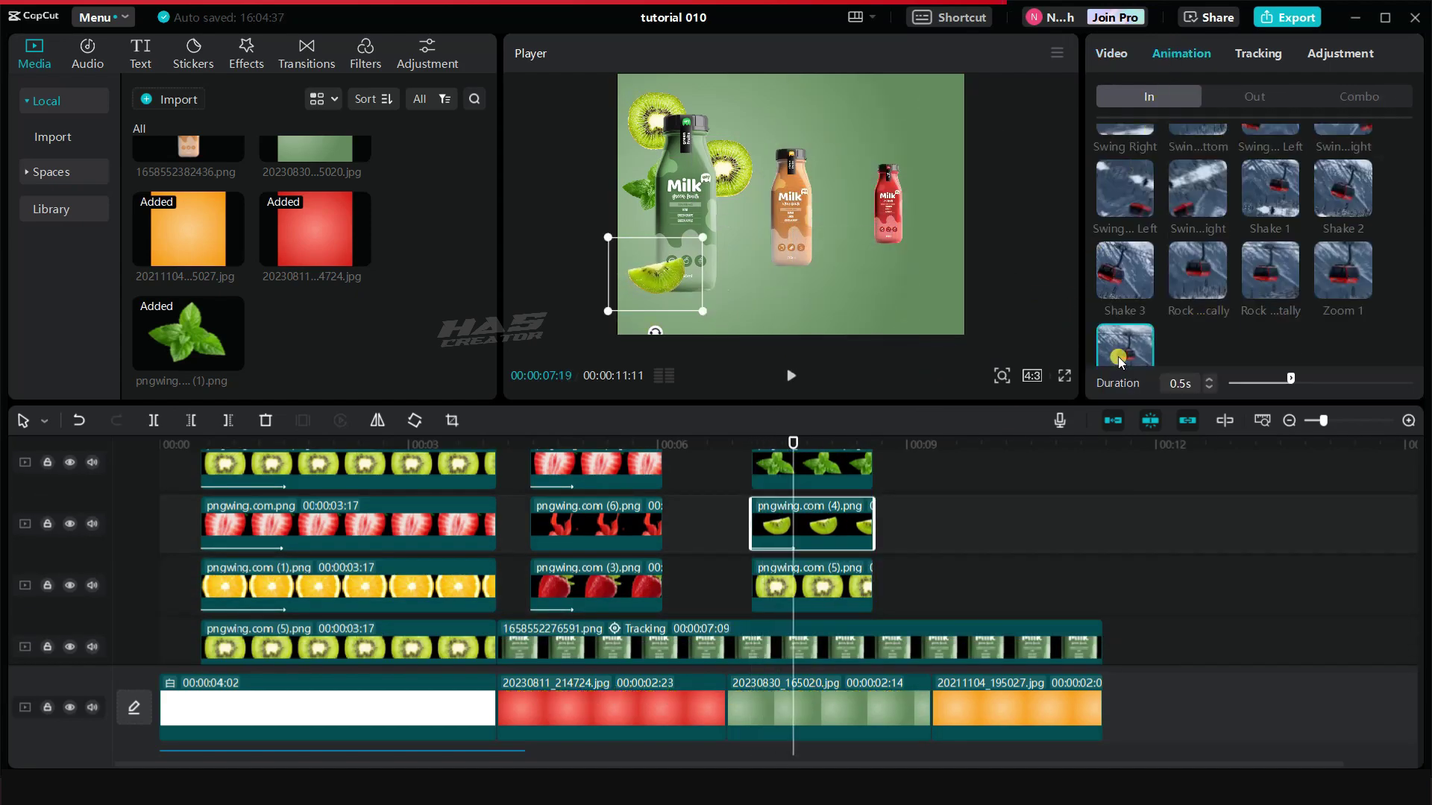
Keyframe the right-hand round kiwi slice at its clip start and rotate it to 38° at 00:00:08:17
left_click(772, 584)
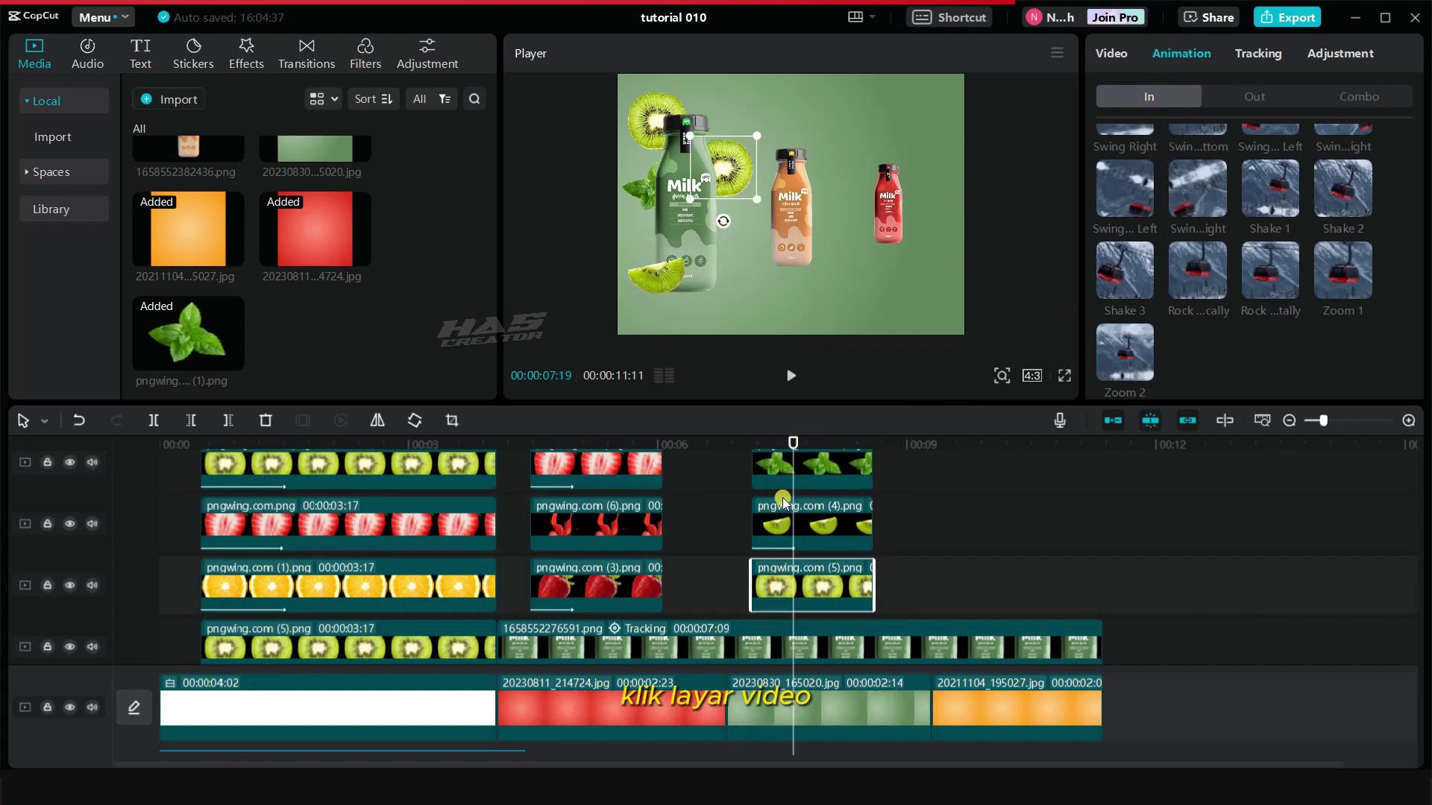
left_click(1111, 53)
left_click(1398, 148)
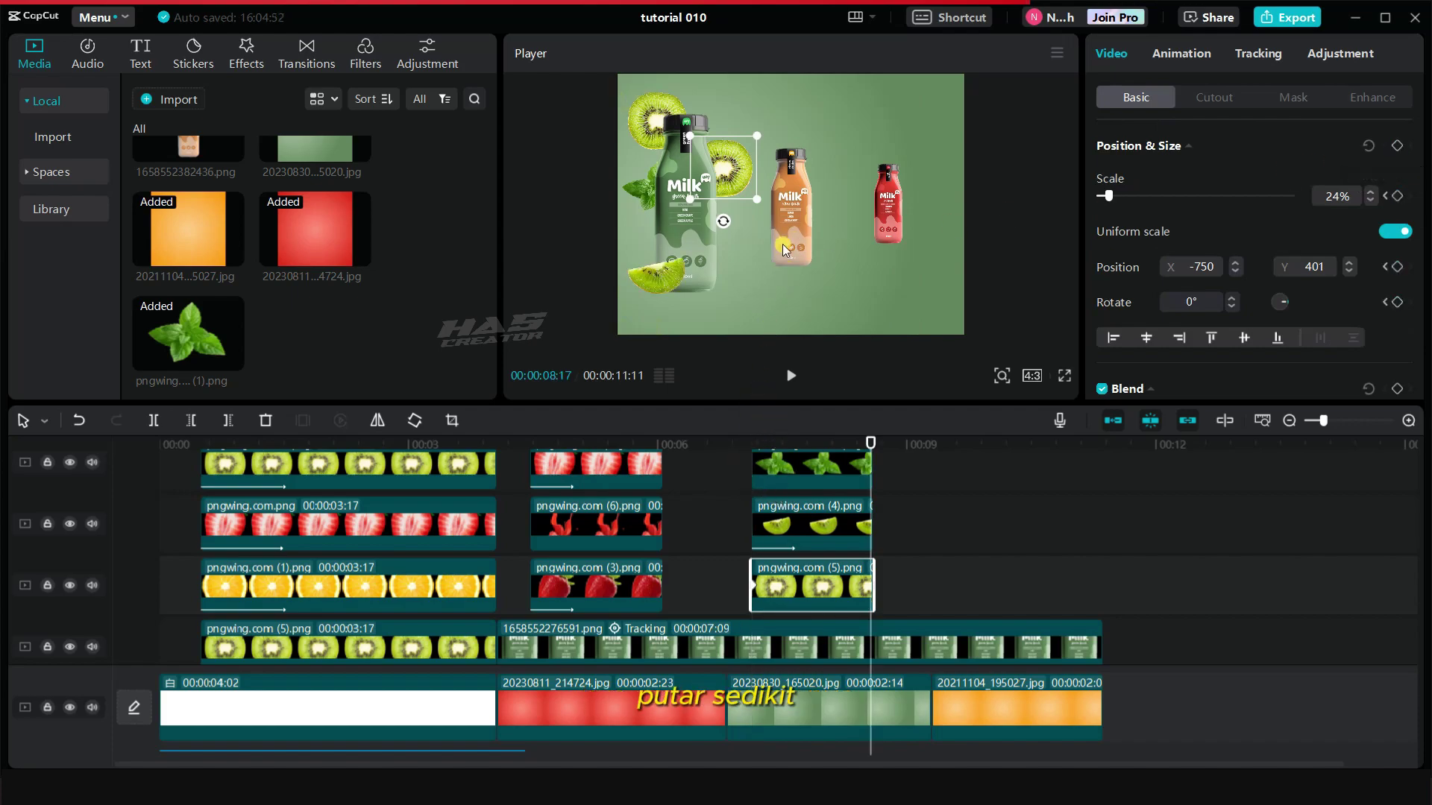
left_click_drag(723, 221, 691, 209)
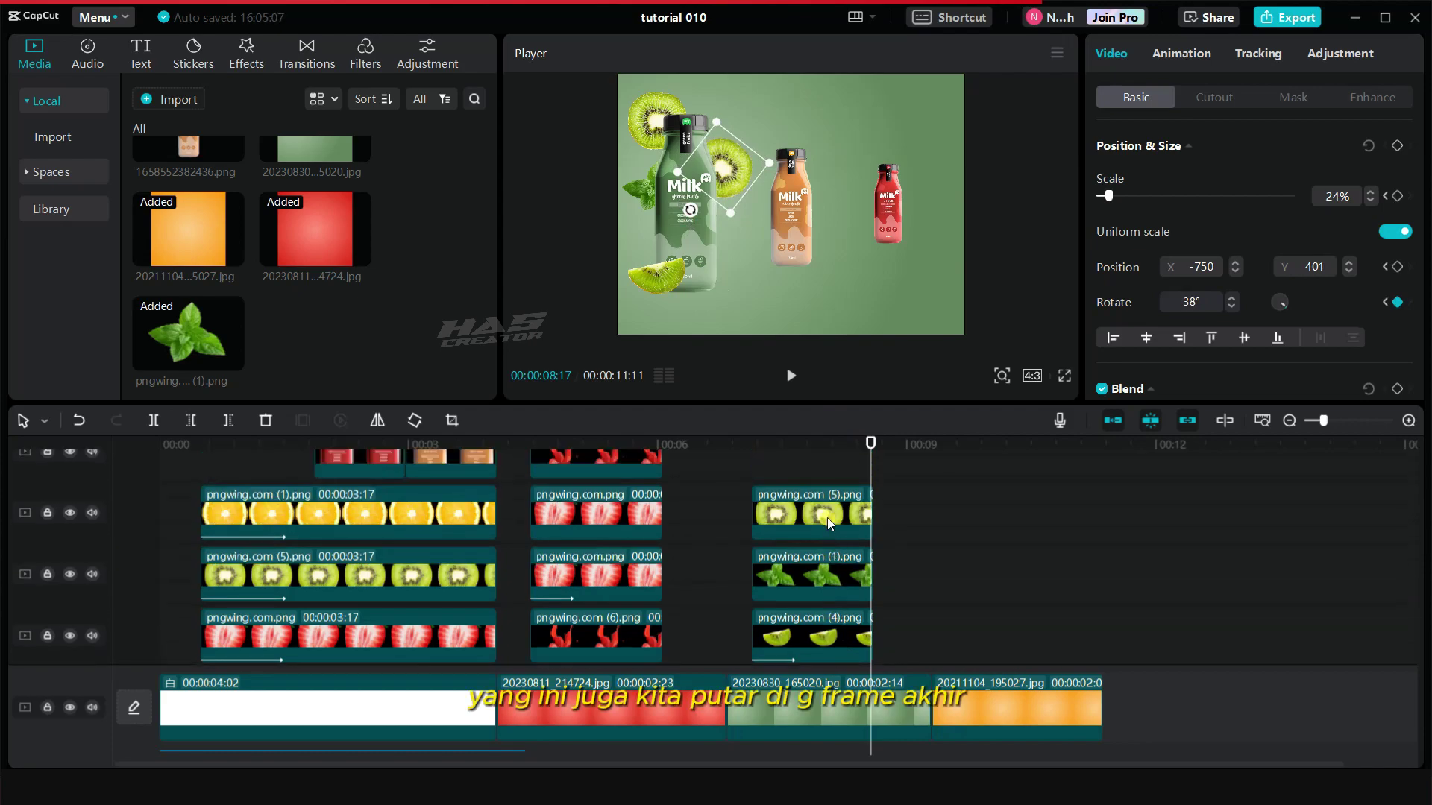
Keyframe the upper-left kiwi slice and the leaf at 00:00:07:04, and at 00:00:08:17 rotate both clockwise, the leaf to 35°
left_click(828, 519)
left_click(812, 389)
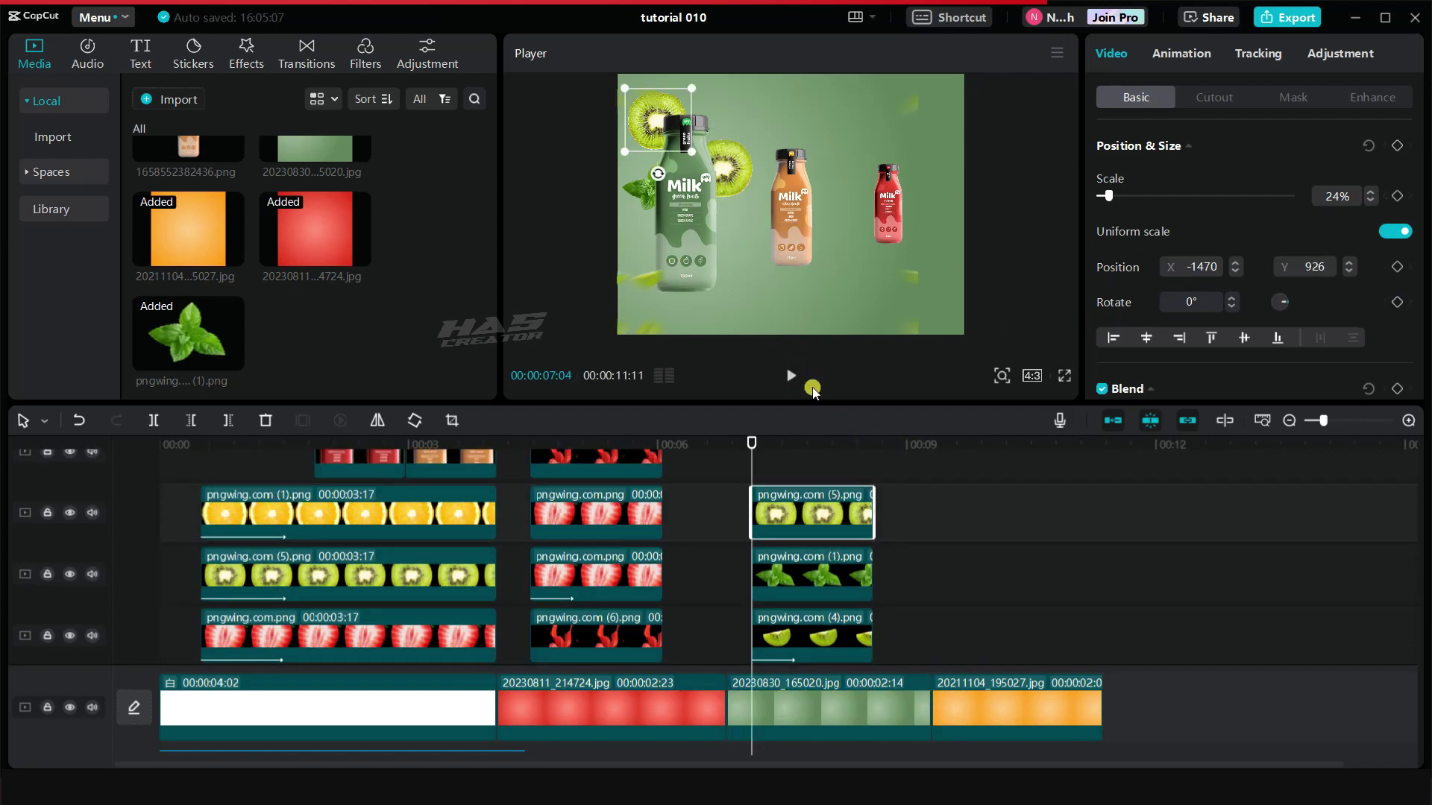
left_click(561, 101)
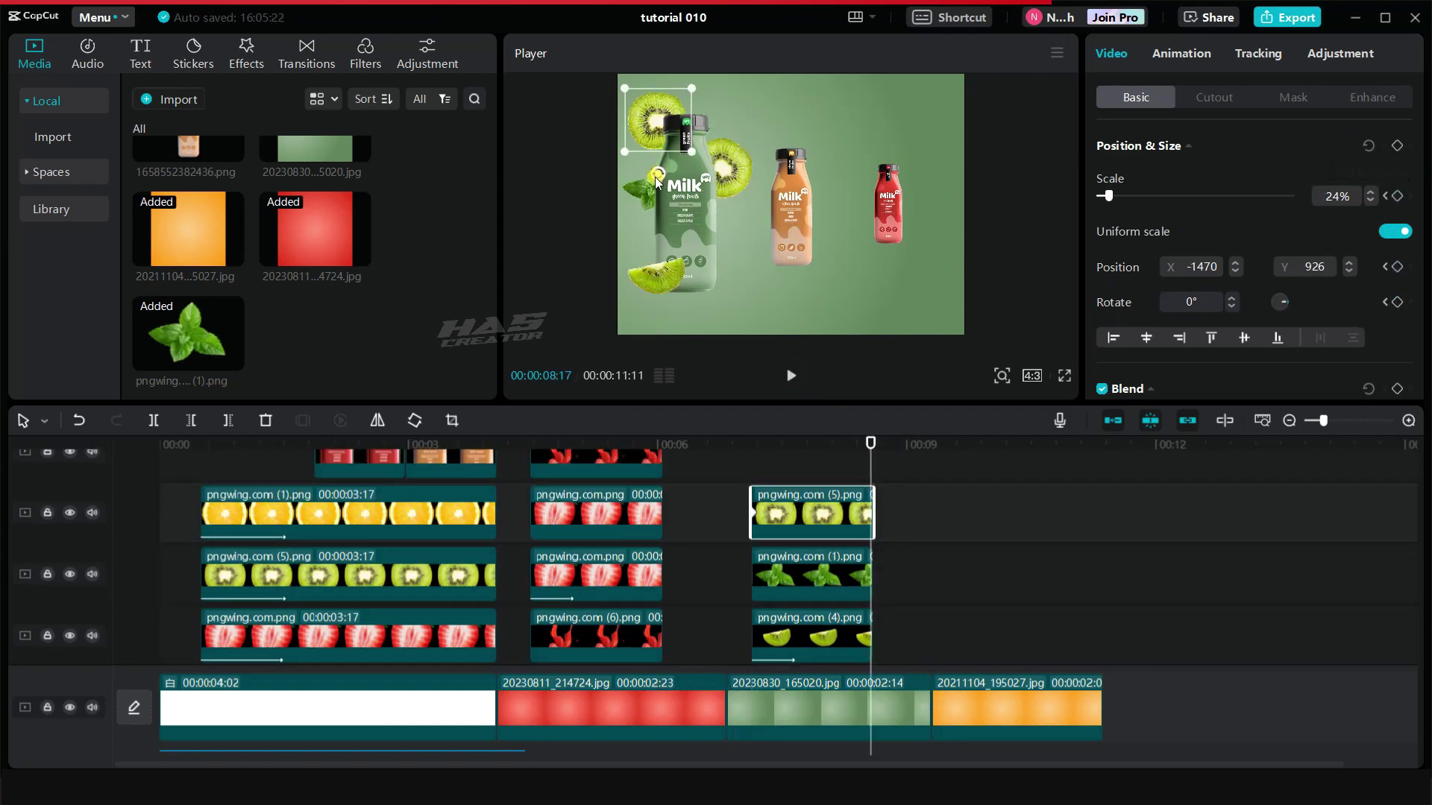
left_click_drag(657, 176, 610, 178)
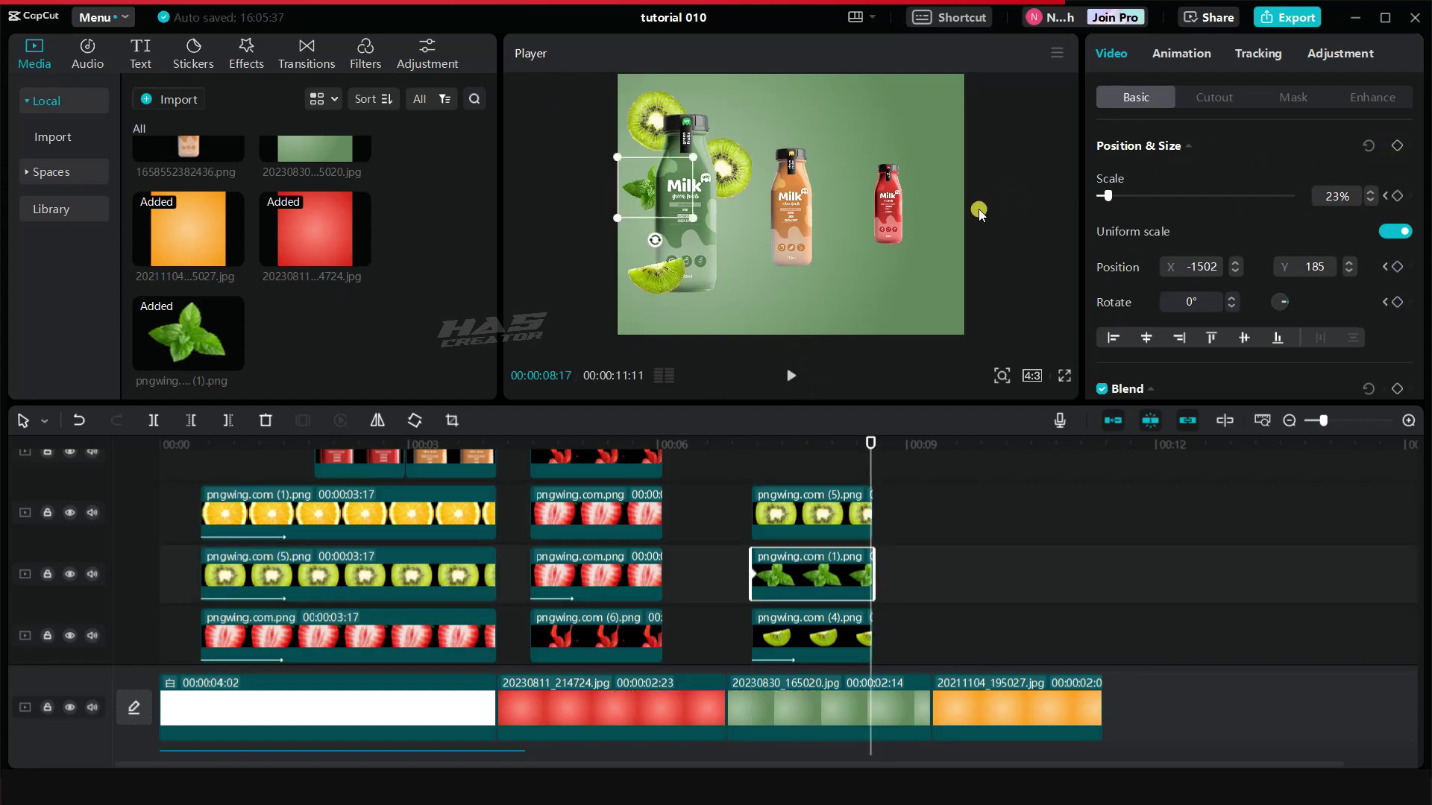
left_click_drag(656, 244, 610, 253)
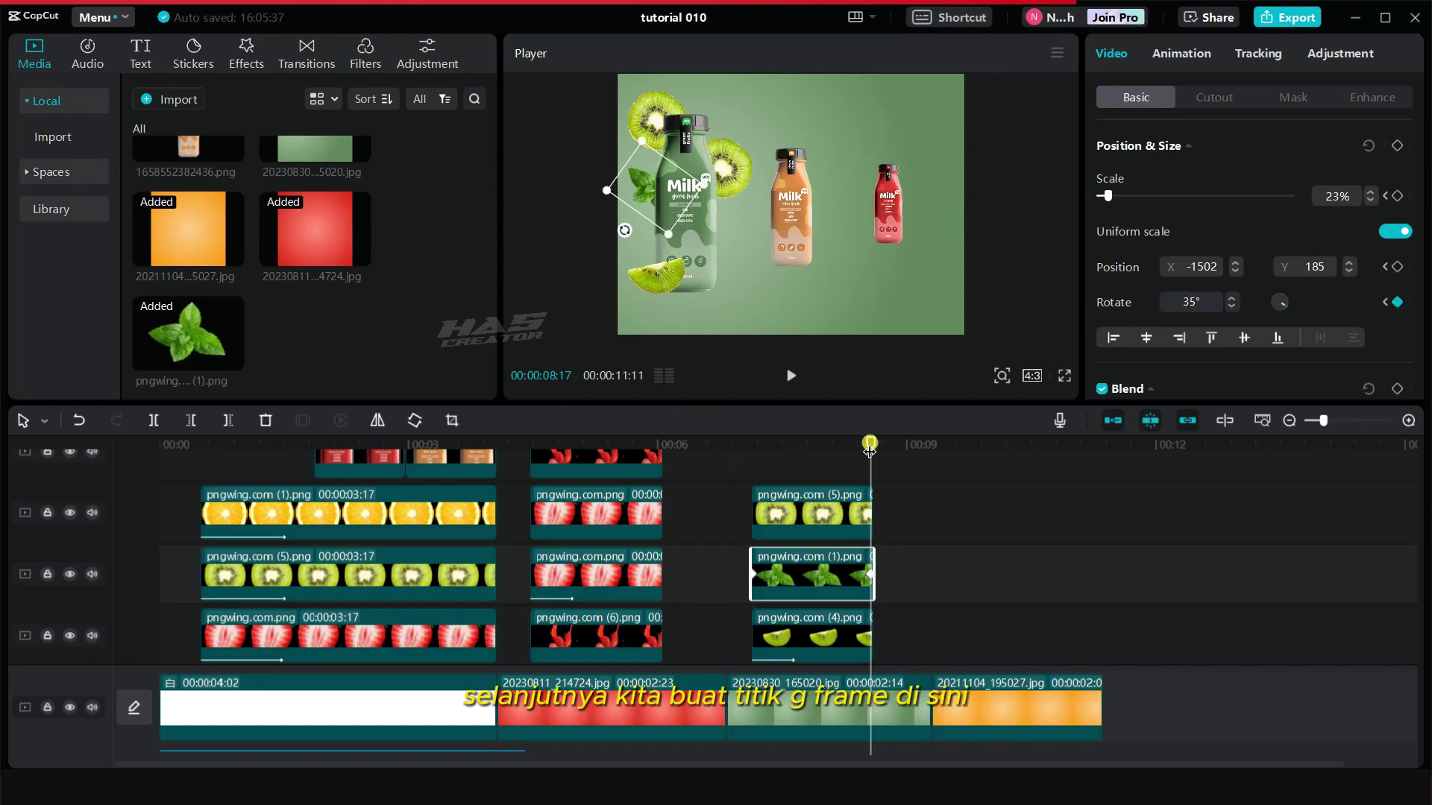
Keyframe the upper-left kiwi slice at 00:00:07:15, and at 00:00:07:04 shrink it to 16% and hide it behind the green bottle
left_click(783, 456)
left_click(781, 492)
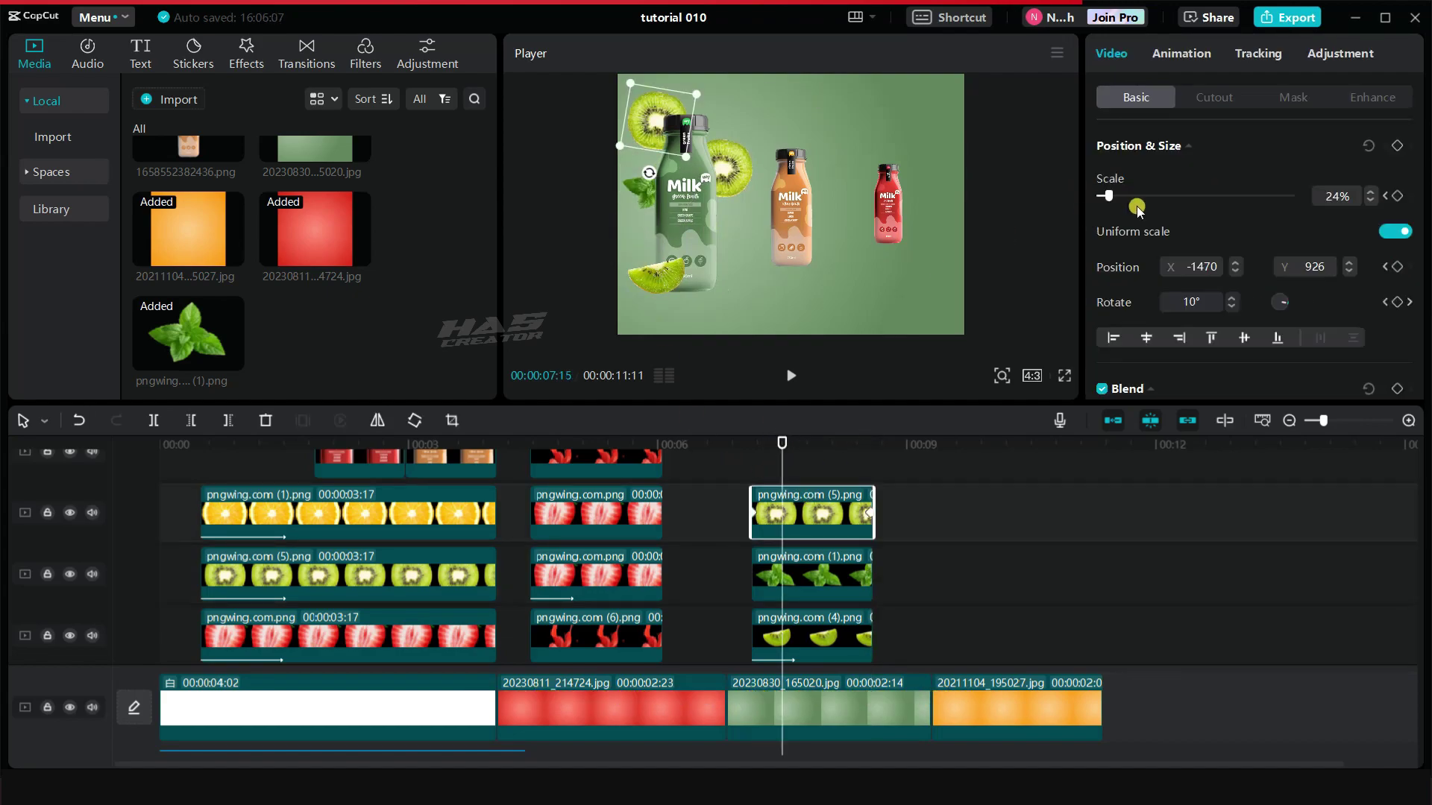
left_click(1395, 146)
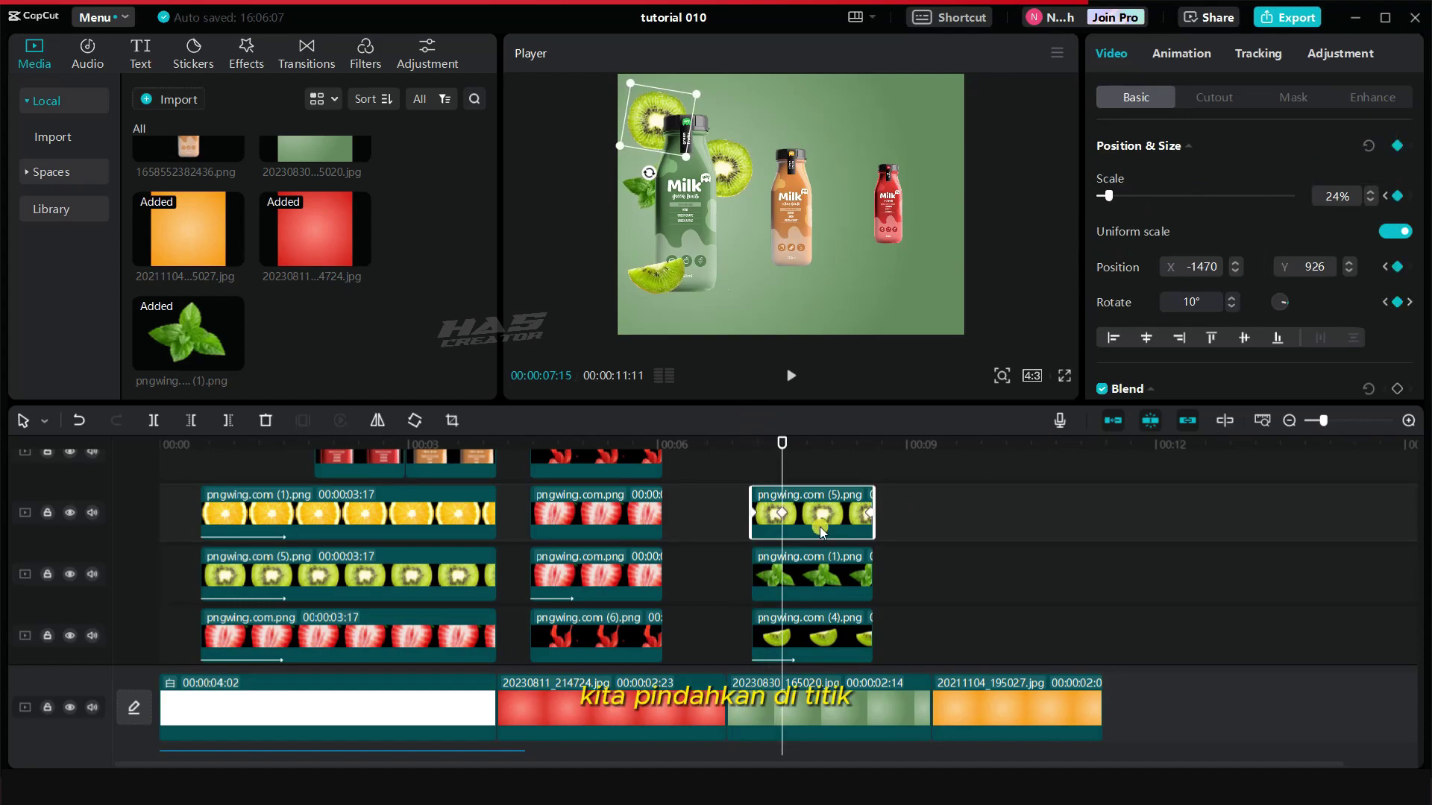
left_click(753, 512)
left_click_drag(627, 88, 680, 148)
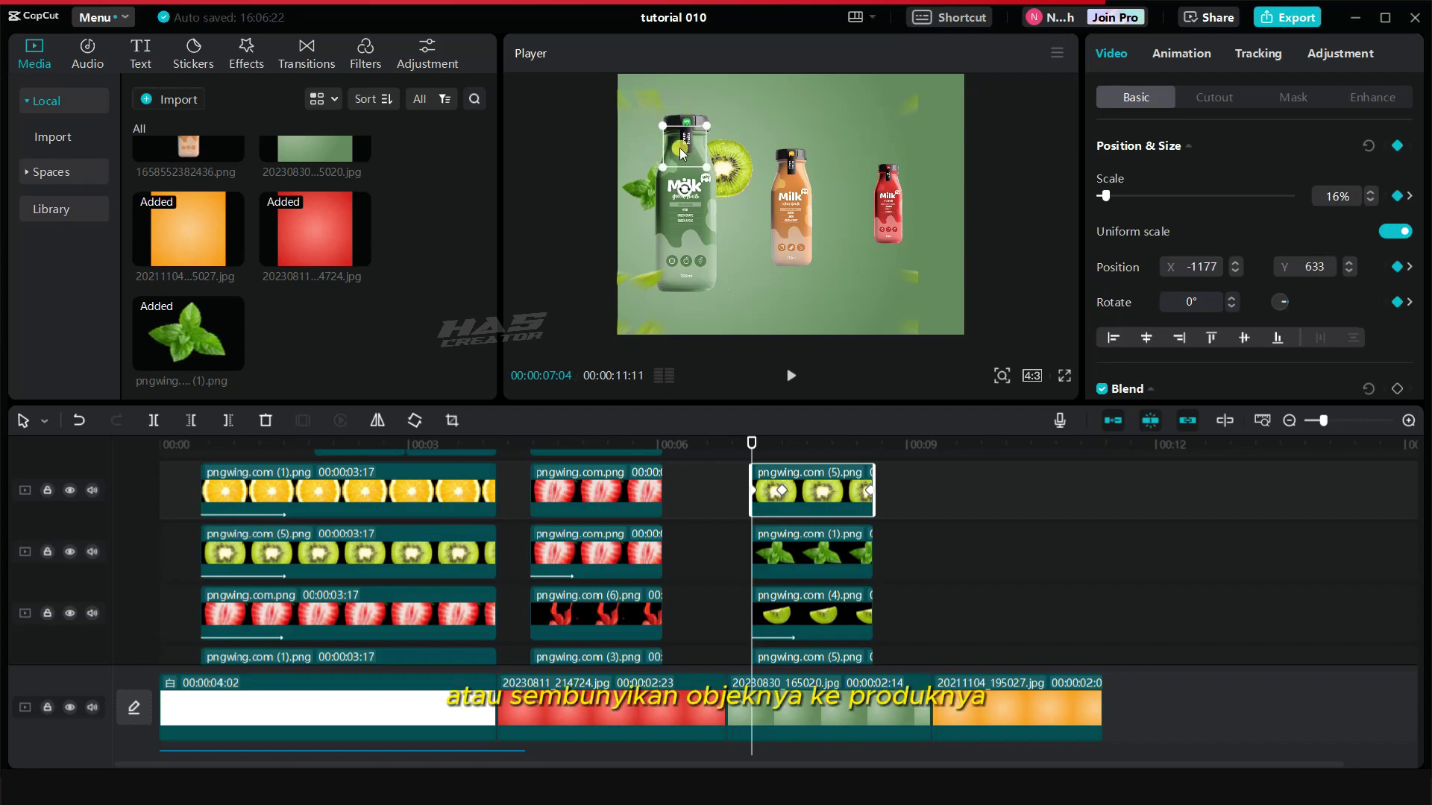
left_click(711, 381)
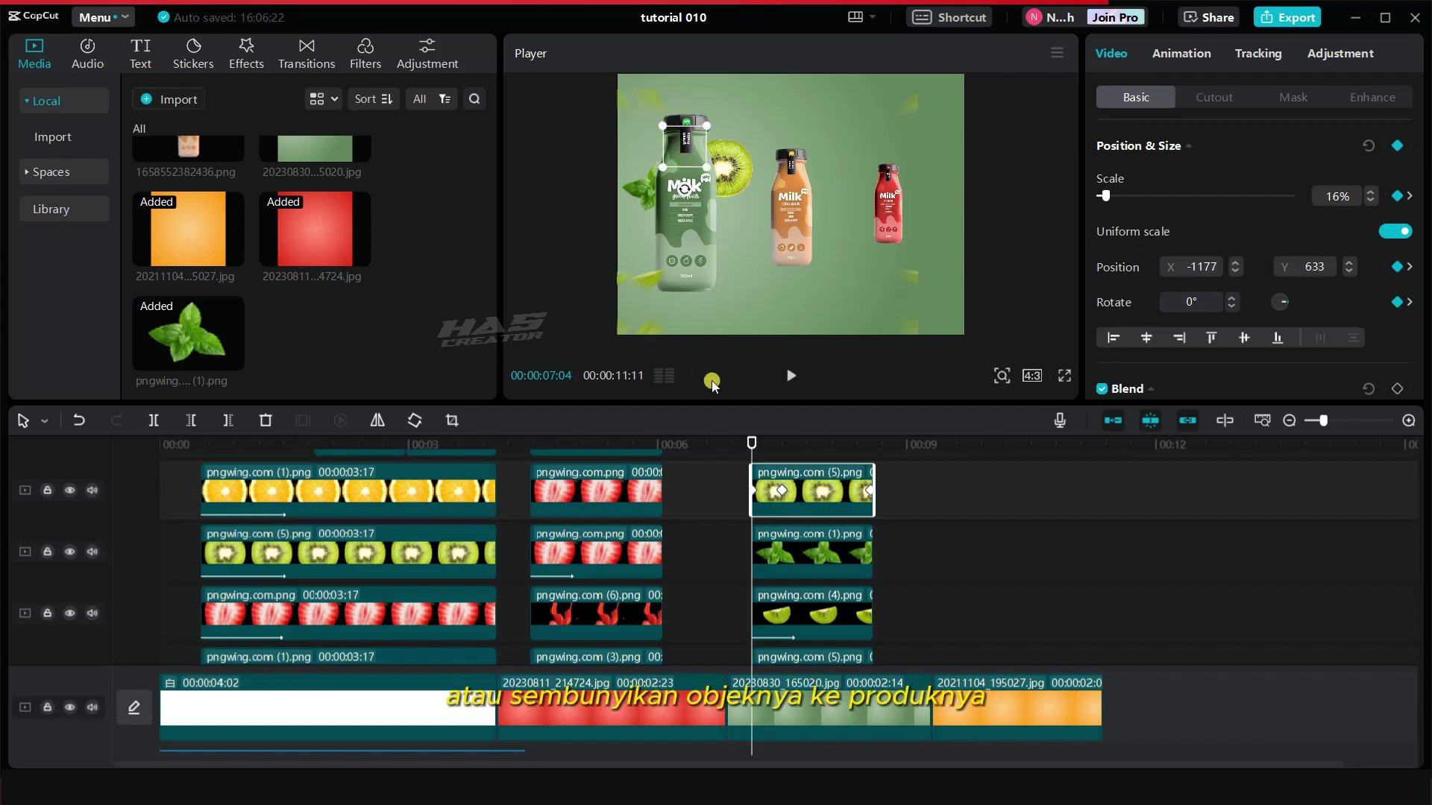
Keyframe the leaf at 00:00:07:15, and at 00:00:07:04 shrink it to 14% and hide it behind the green bottle
left_click(783, 495)
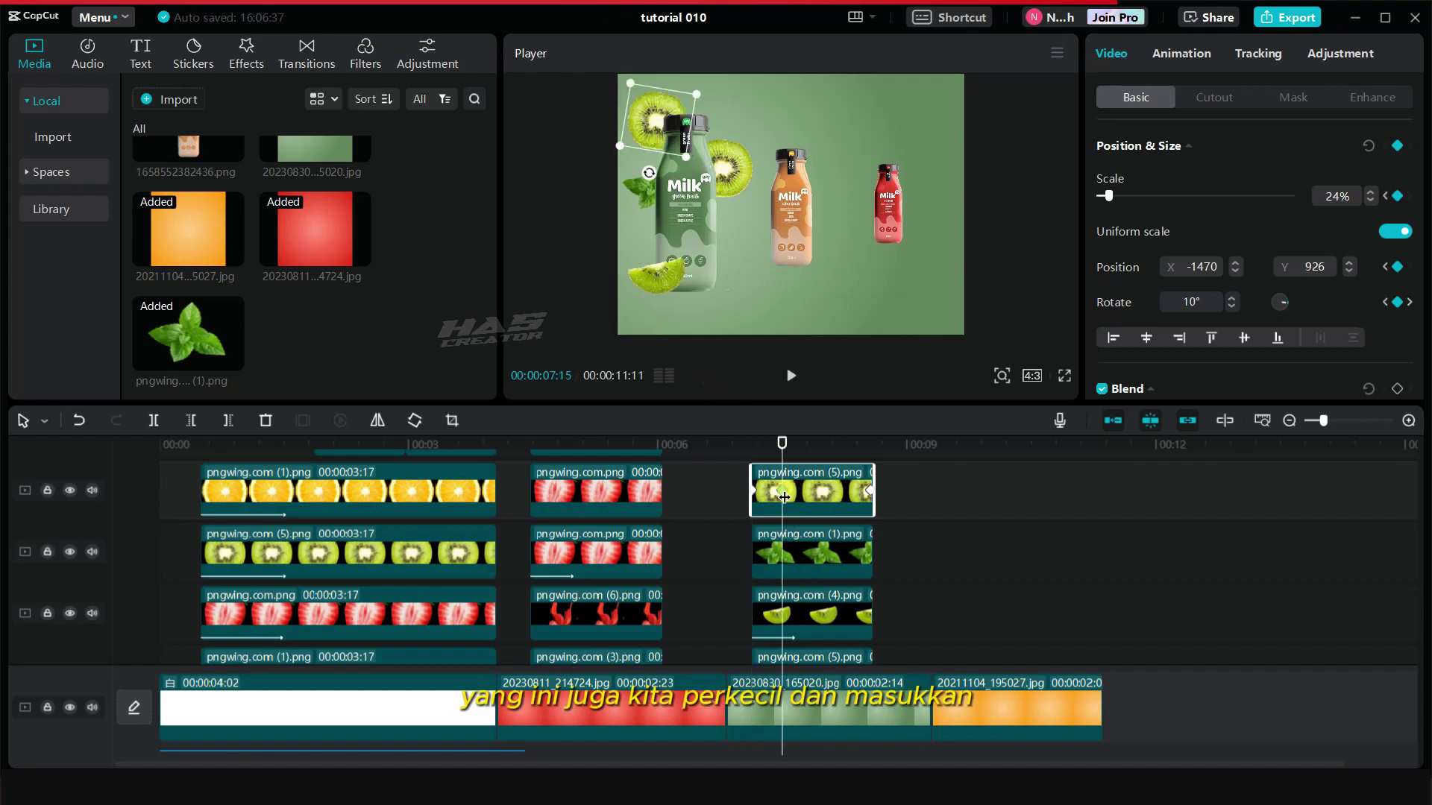
scroll(787, 501, "down", 1)
left_click(793, 561)
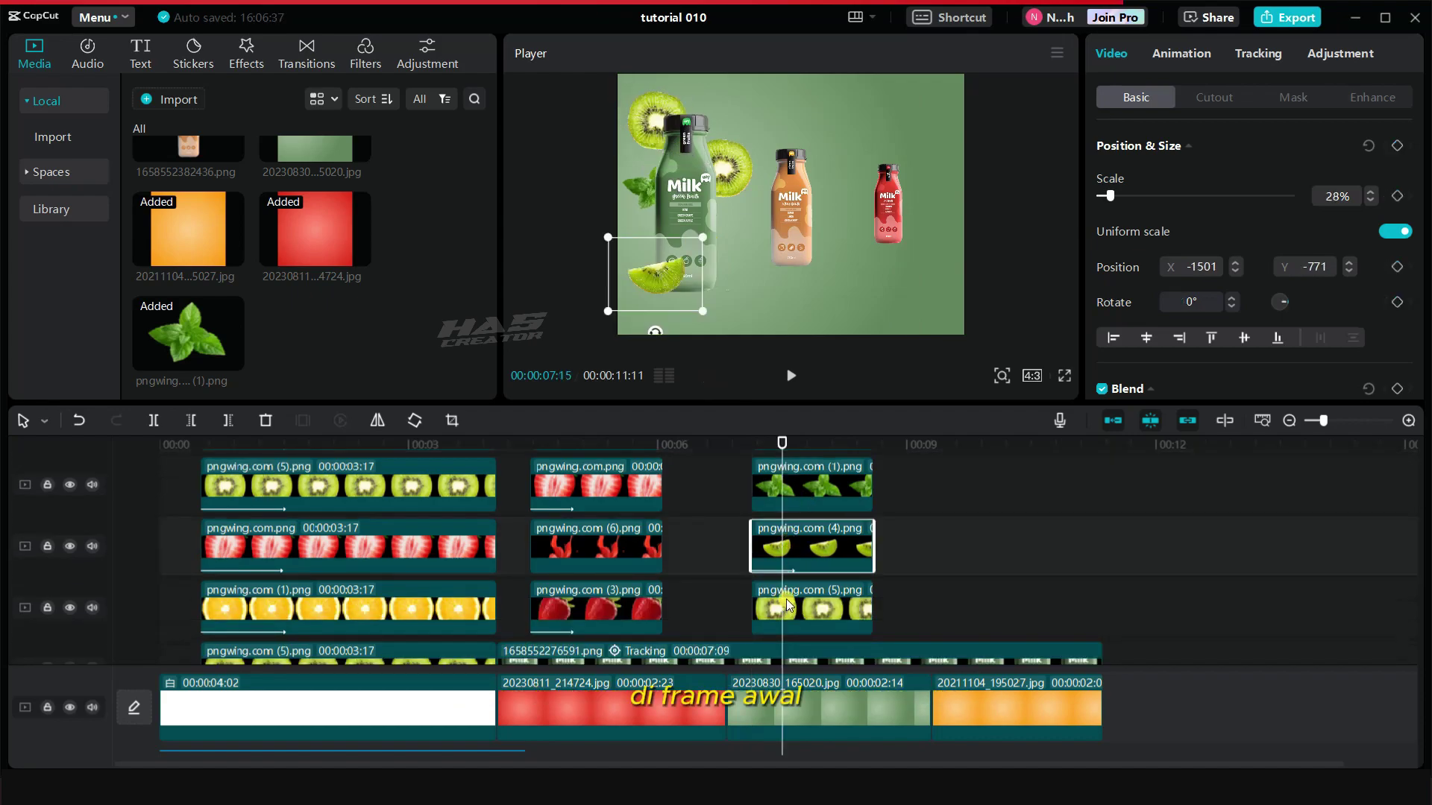
left_click(788, 483)
left_click(761, 447)
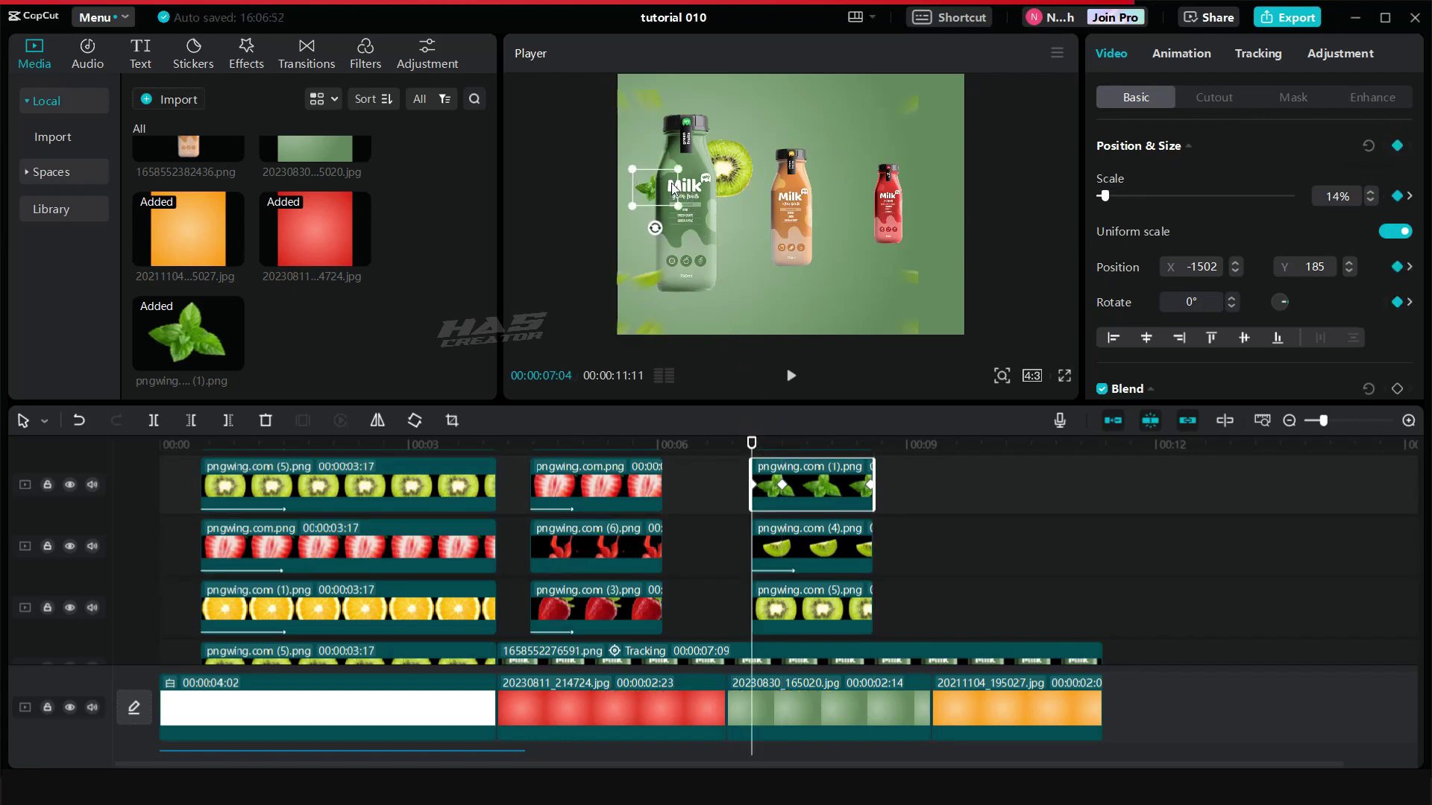
scroll(783, 578, "down", 1)
scroll(782, 578, "up", 1)
Keyframe the right-hand kiwi slice at 00:00:07:15, and at 00:00:07:04 shrink it and hide it behind the green bottle
left_click(796, 603)
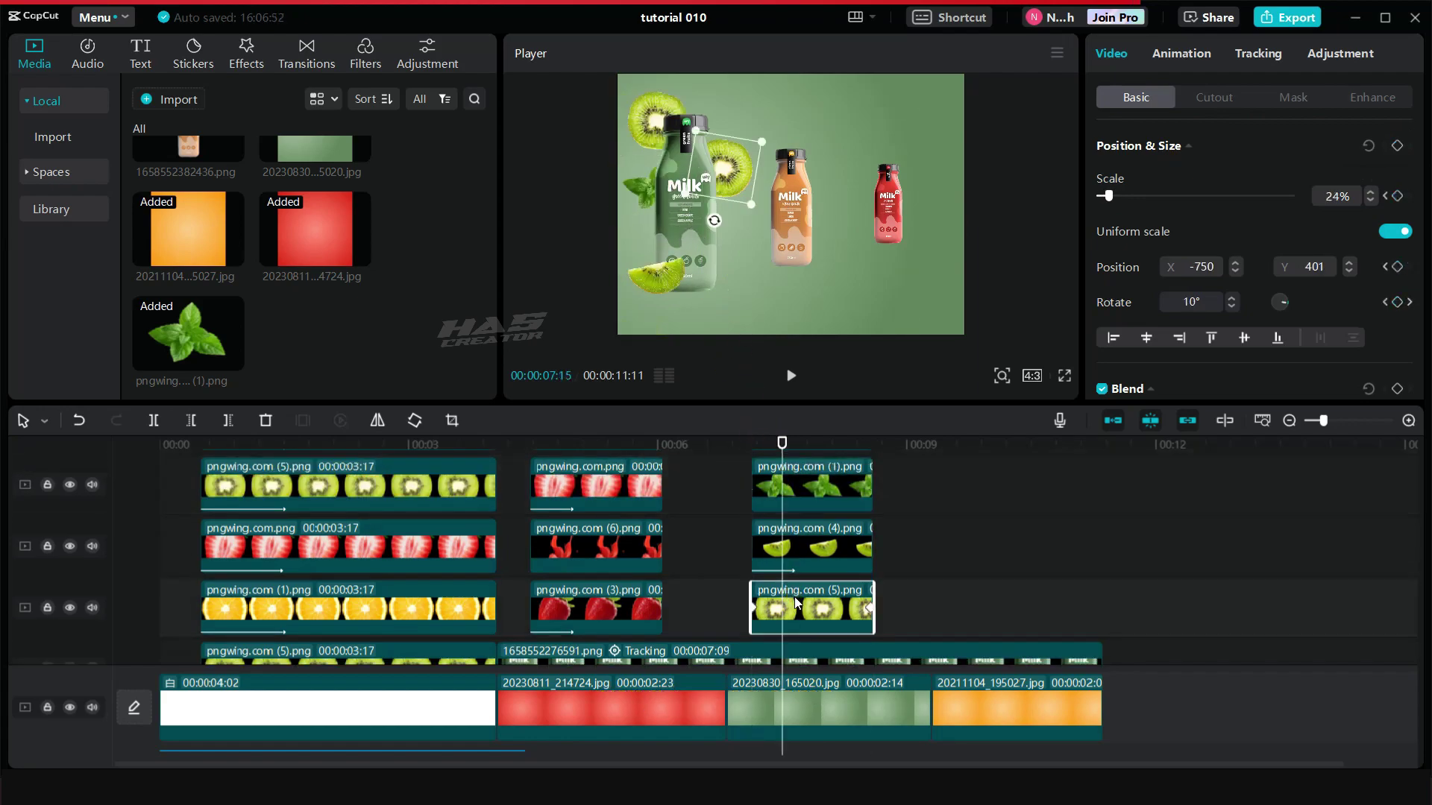
left_click_drag(779, 450, 752, 446)
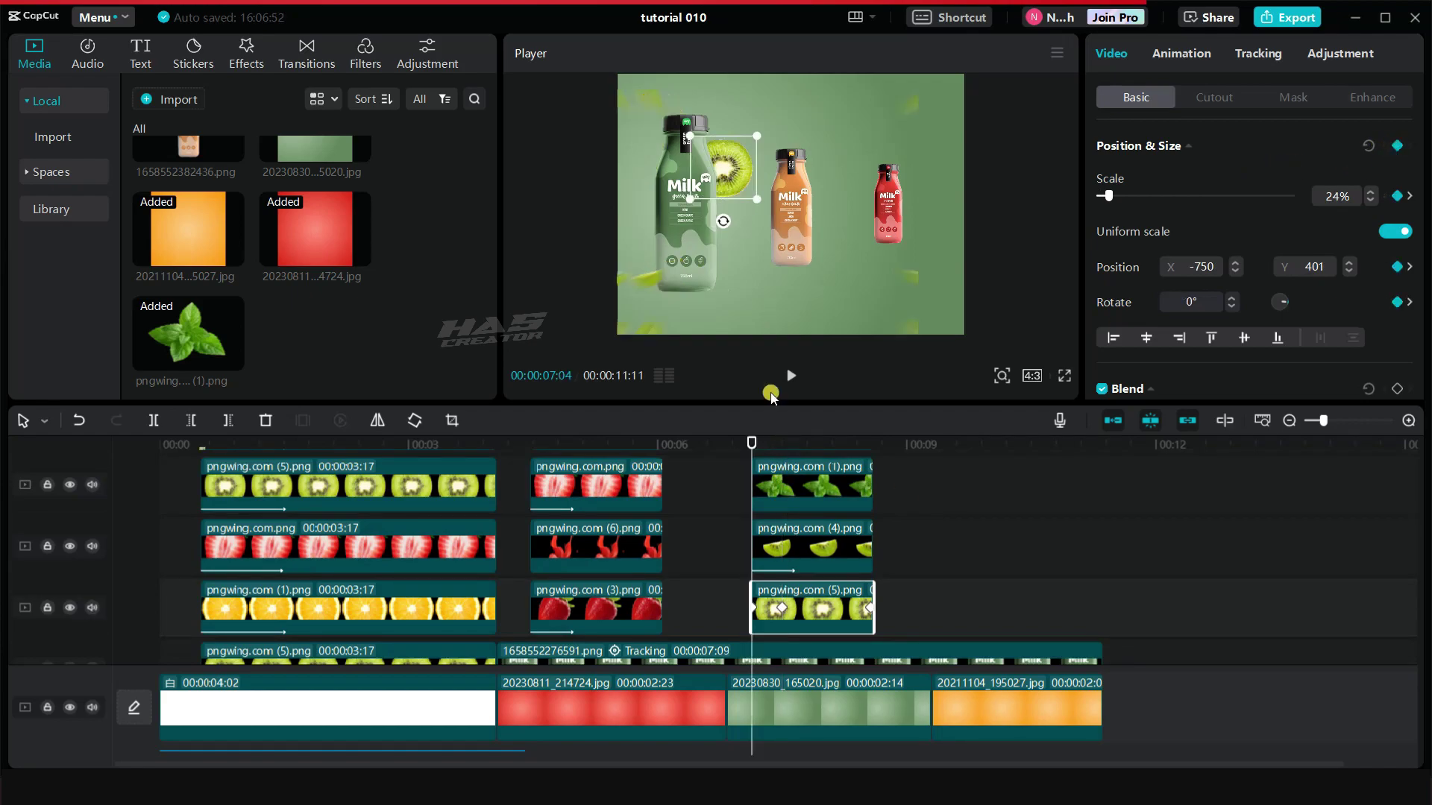
left_click_drag(754, 136, 695, 186)
Add the orange slice and orange splash images at 00:00:09:17 over the orange background, and put the selected slice on layer 2
left_click_drag(752, 443, 949, 460)
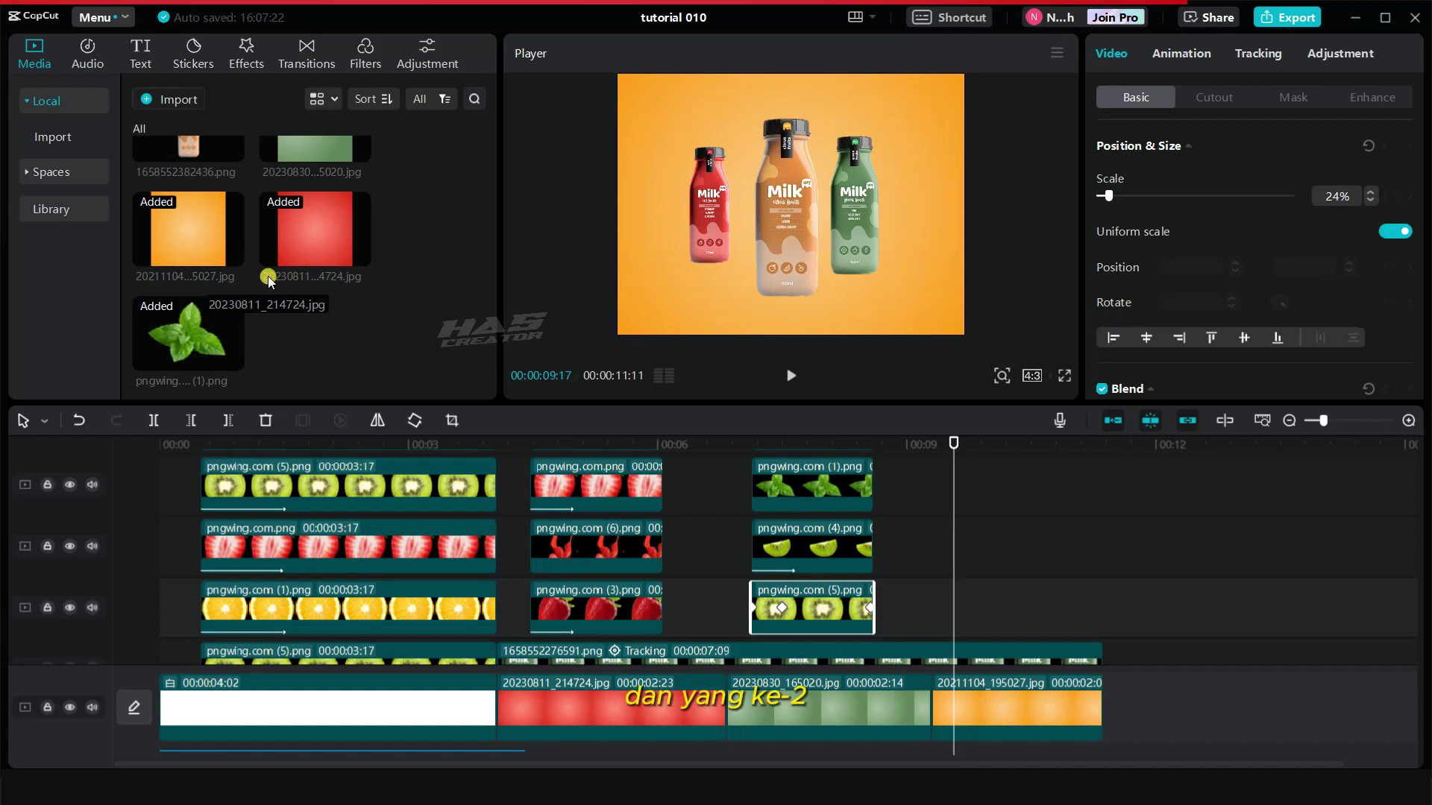
scroll(272, 281, "up", 10)
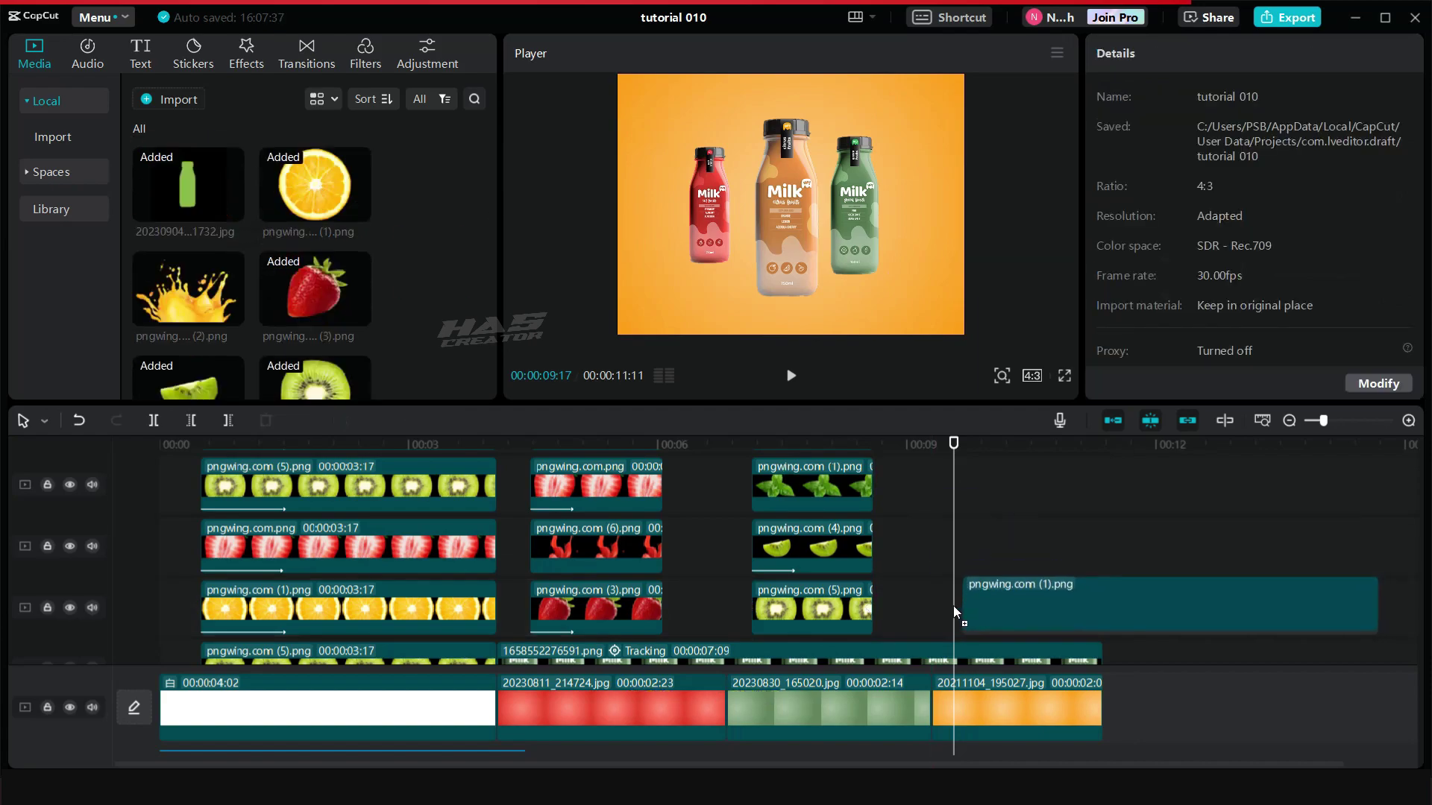
left_click_drag(188, 289, 969, 548)
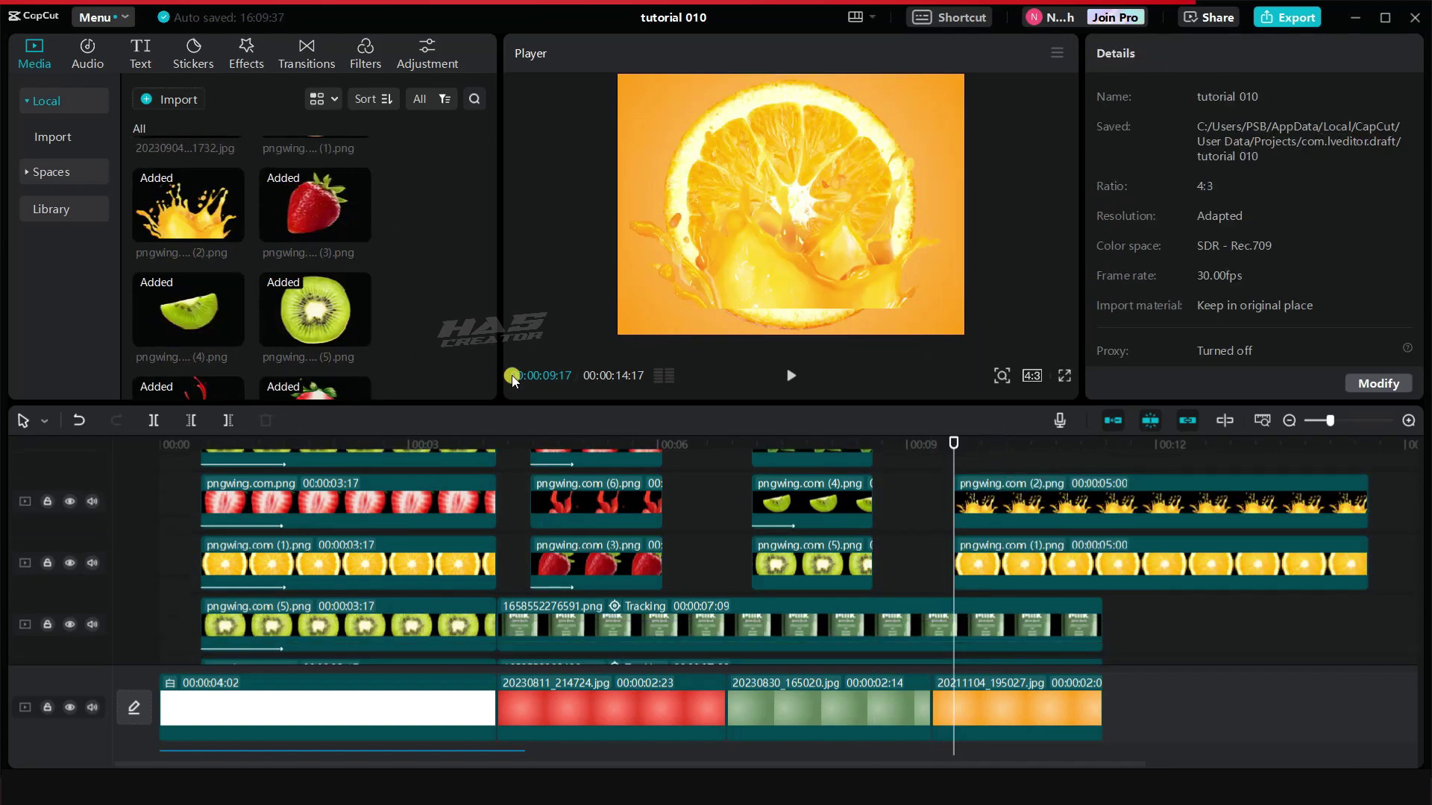
scroll(1146, 604, "up", 1)
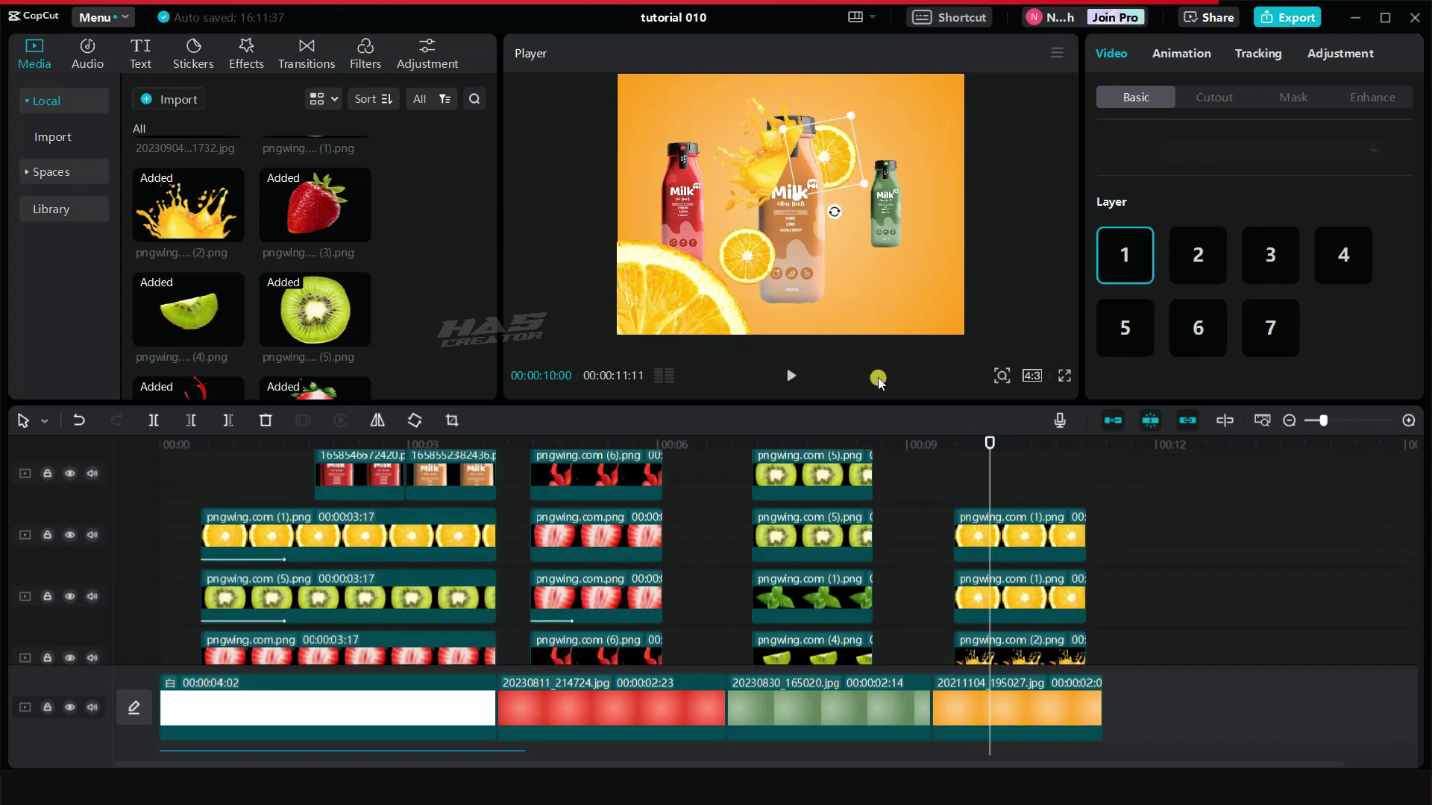
left_click(1198, 255)
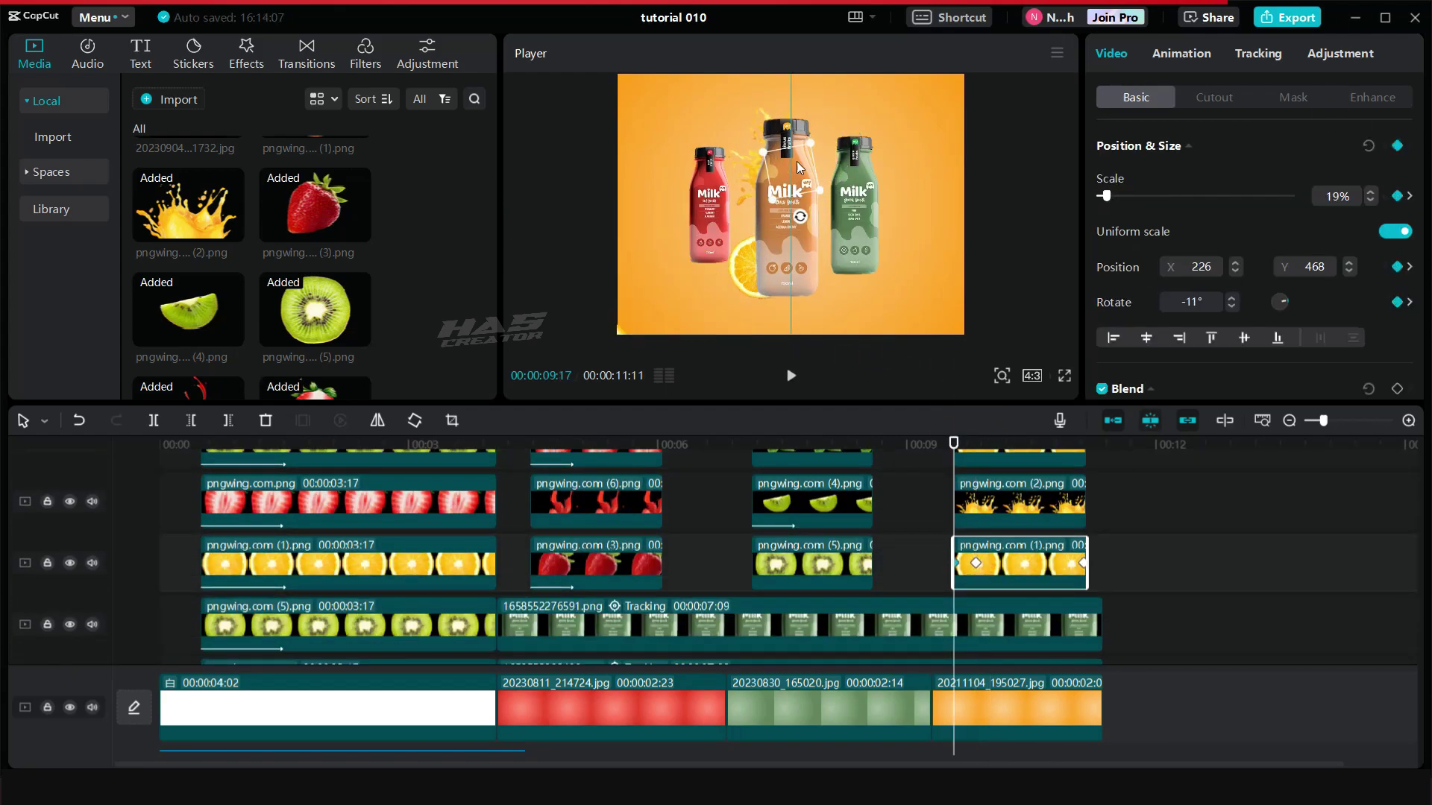
Play back the orange bottle scene to review the slice and splash animation
left_click(978, 507)
scroll(984, 537, "up", 2)
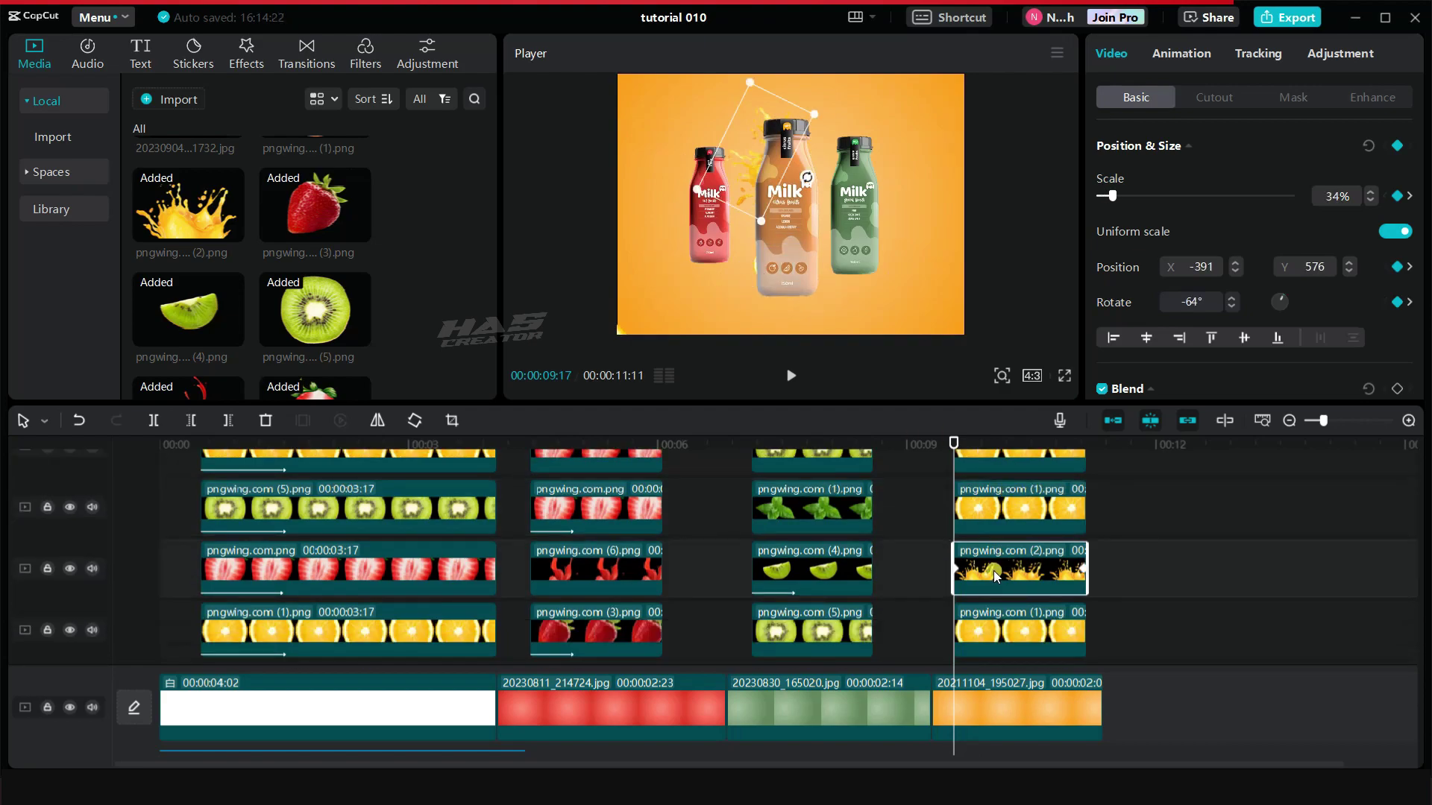
key("space")
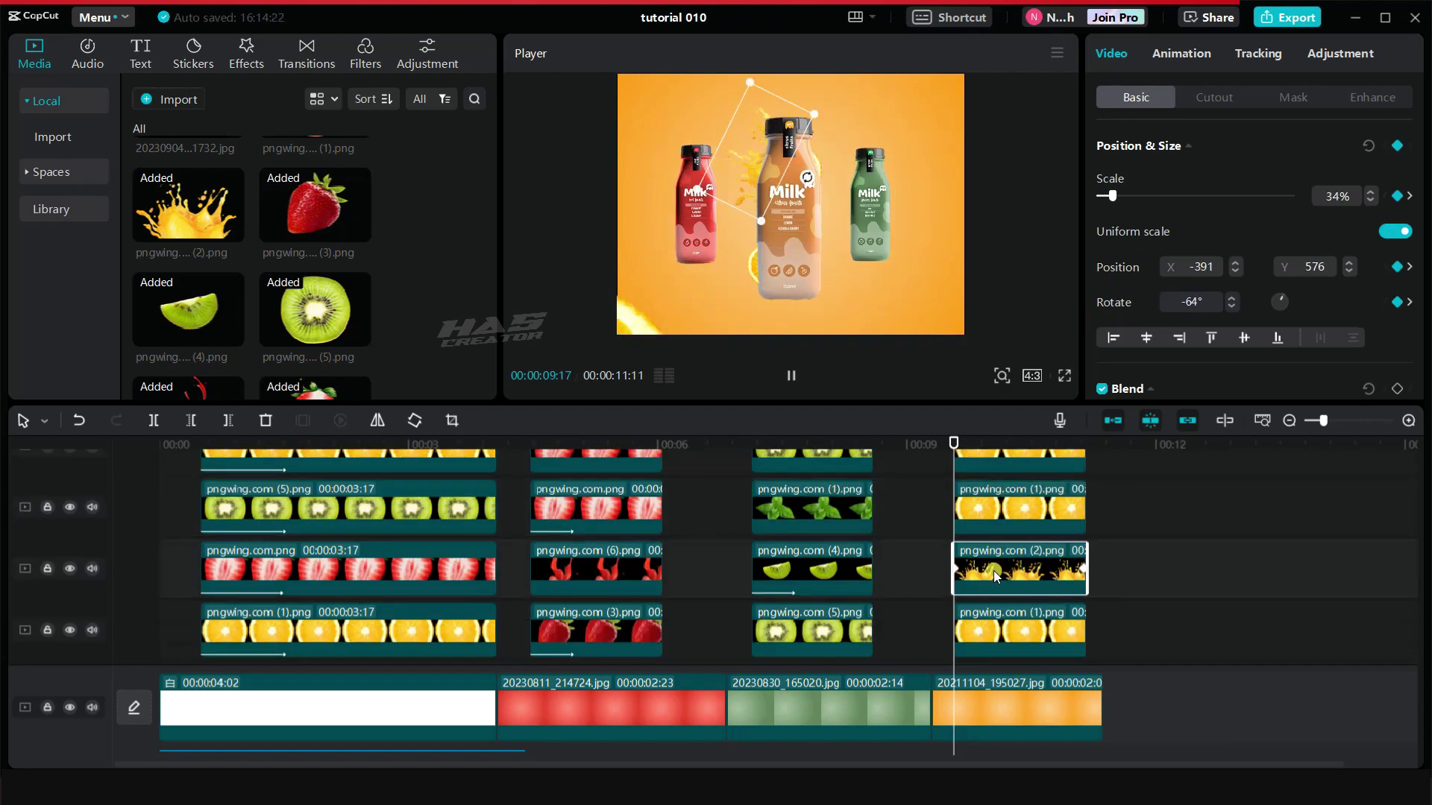
left_click(932, 540)
key("space")
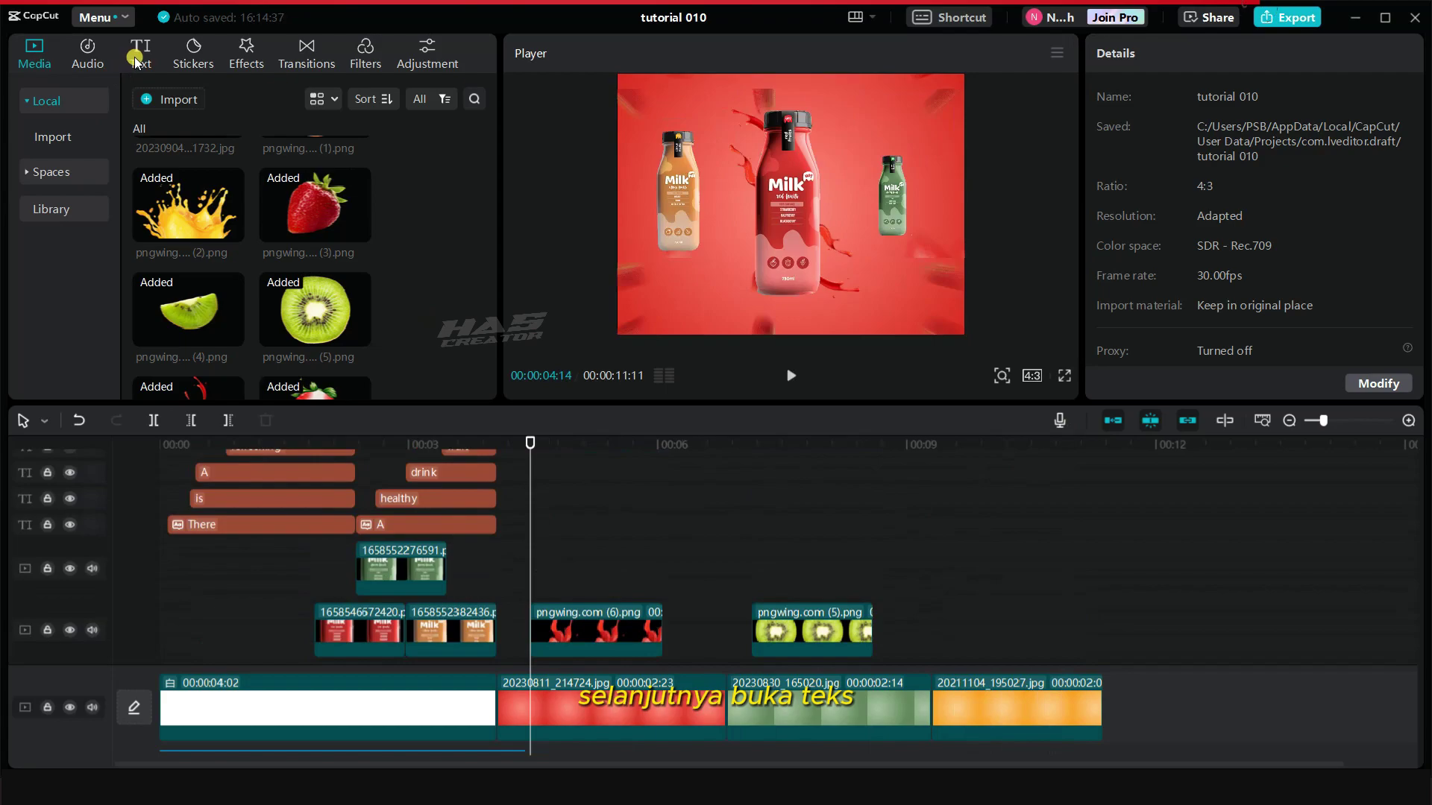
Add a text clip reading Strawberry at 00:00:04:14 and set its font to Oliver
left_click(136, 60)
left_click_drag(171, 147, 526, 507)
triple_click(1095, 149)
type("Strawberry")
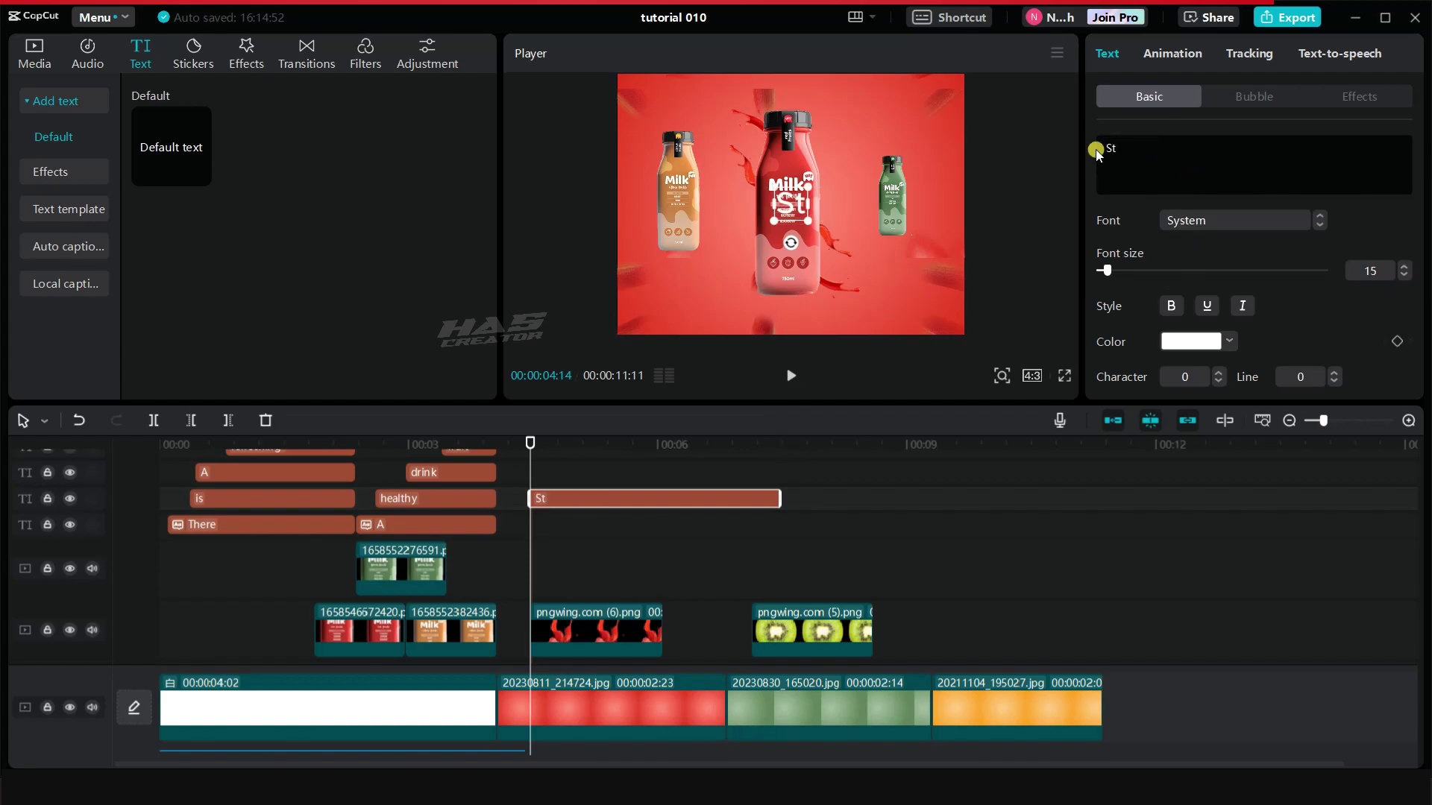
left_click(1223, 222)
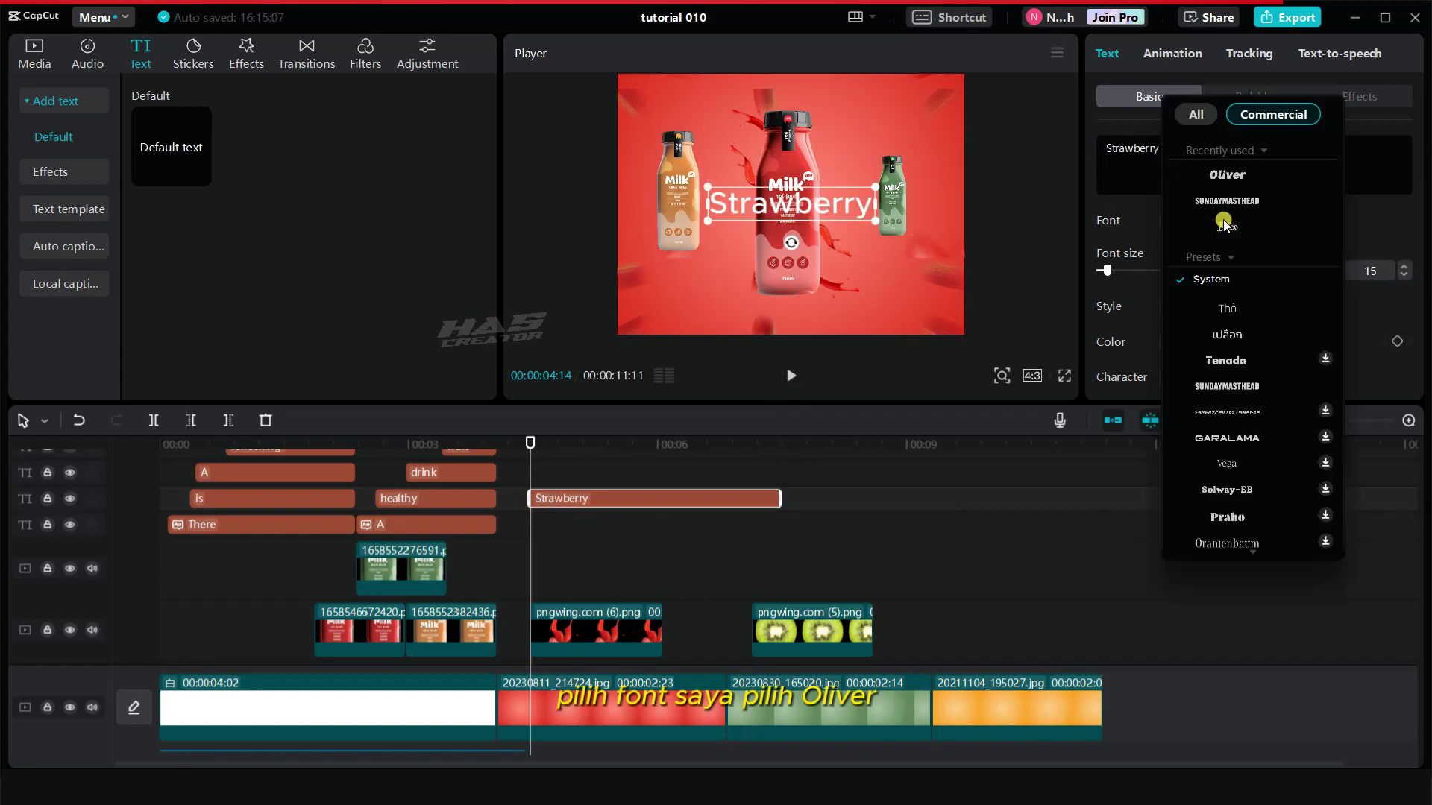
left_click(1226, 178)
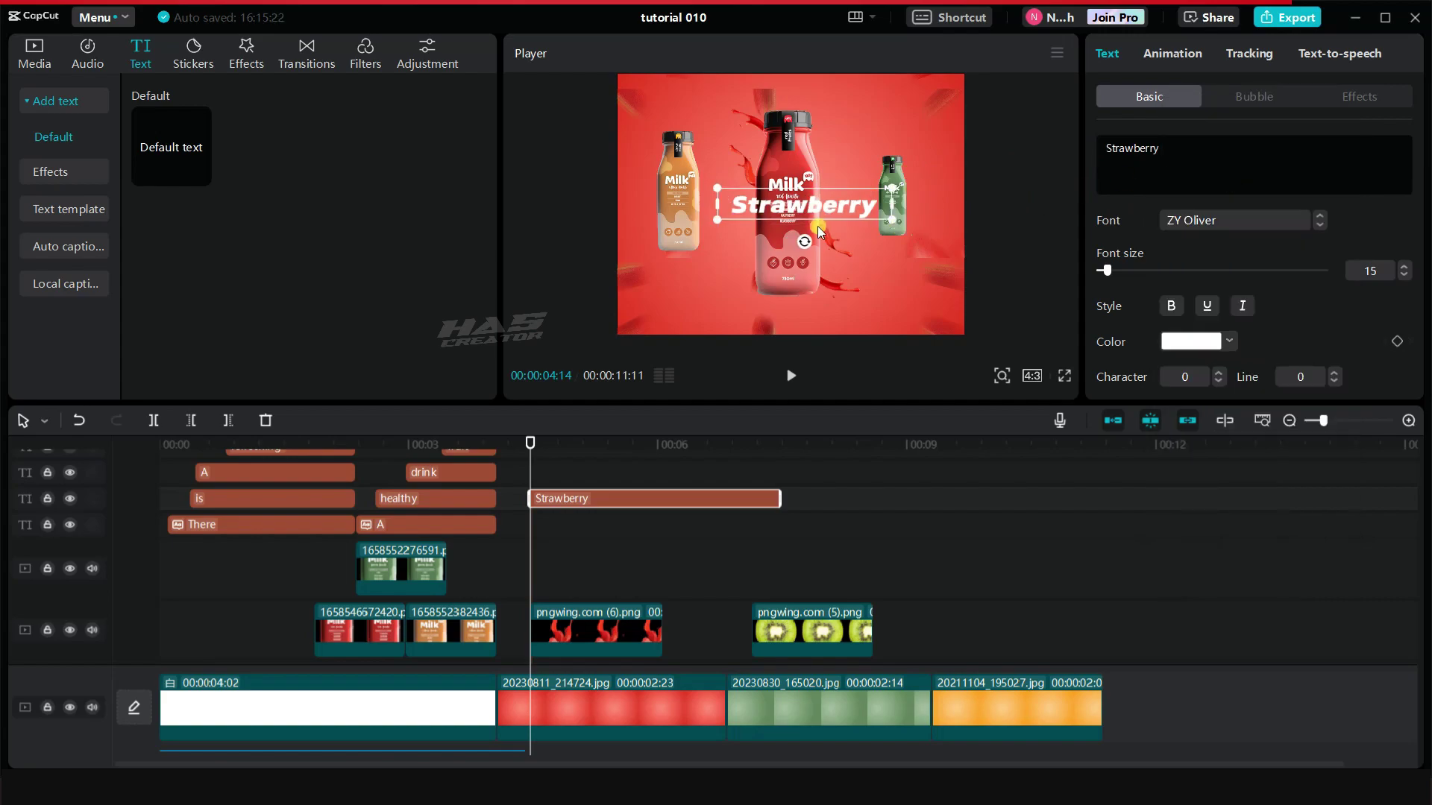
Rotate the Strawberry title to read vertically beside the red bottle and trim its clip to end at 00:00:06:02
left_click_drag(817, 226, 826, 243)
left_click_drag(897, 191, 897, 205)
left_click_drag(807, 216, 740, 210)
left_click_drag(722, 290, 719, 304)
left_click_drag(760, 498, 663, 498)
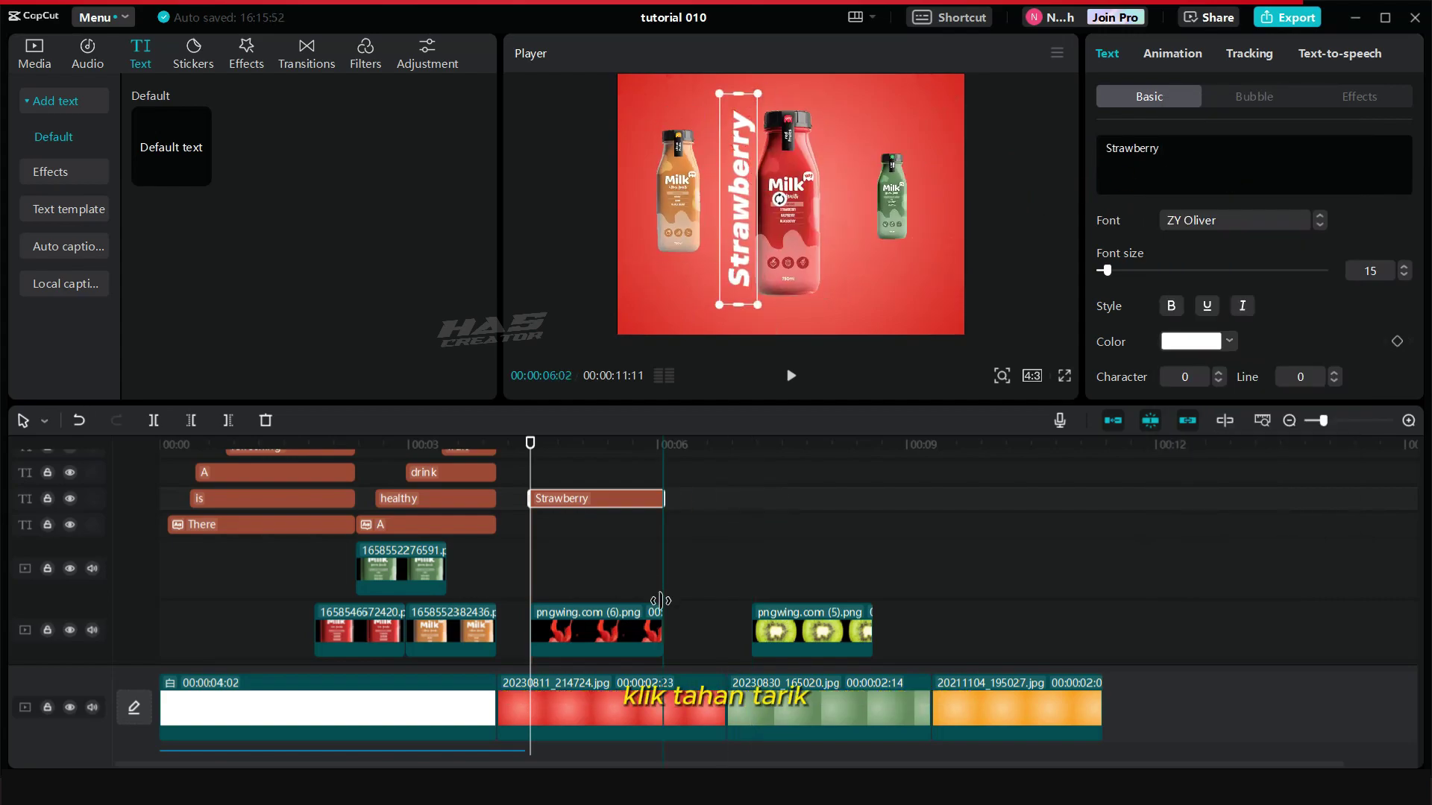
left_click_drag(662, 606, 662, 602)
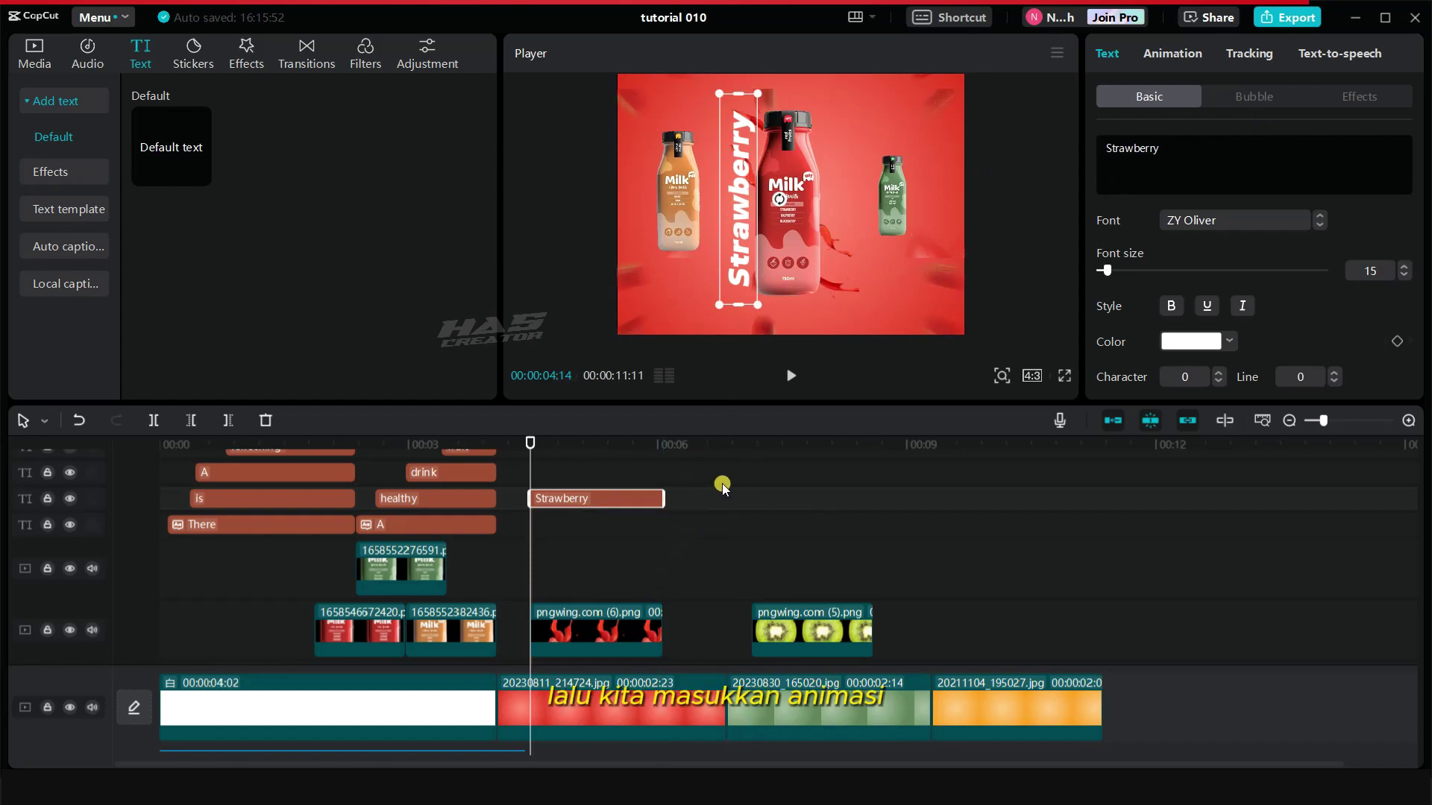
Apply the Throw Out entrance animation to the Strawberry title and generate its speech with the Jessie voice
left_click(1173, 54)
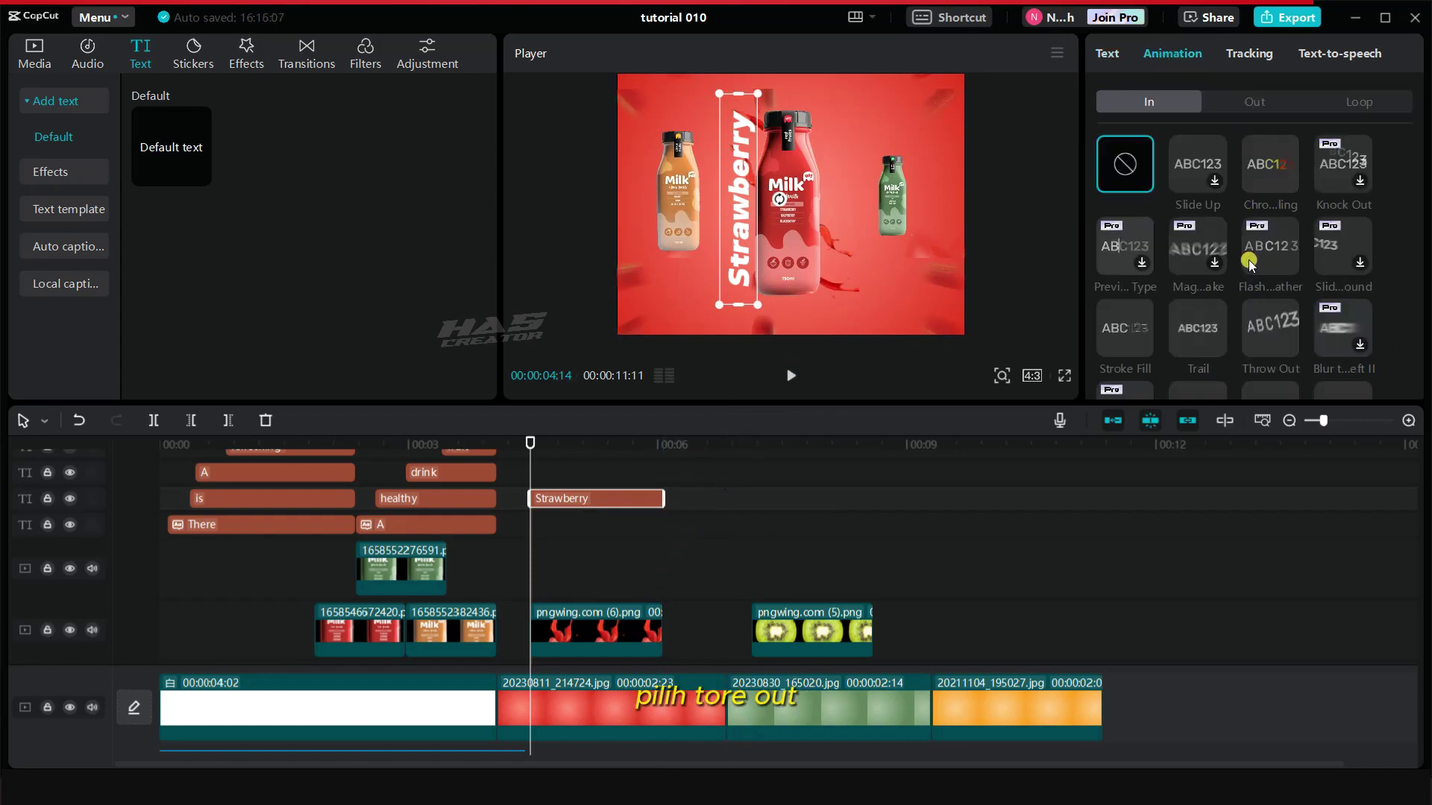
left_click(1268, 326)
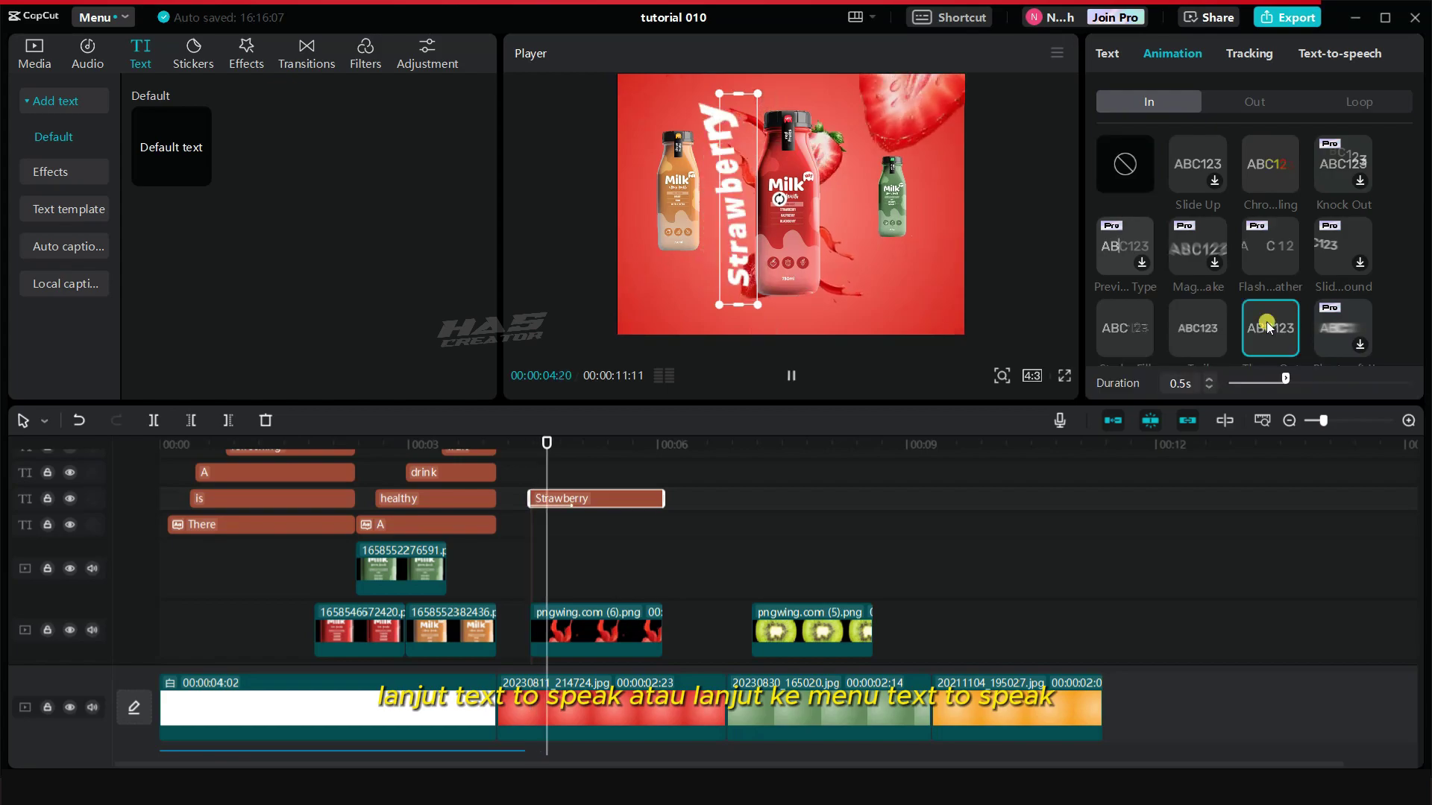
left_click(1314, 58)
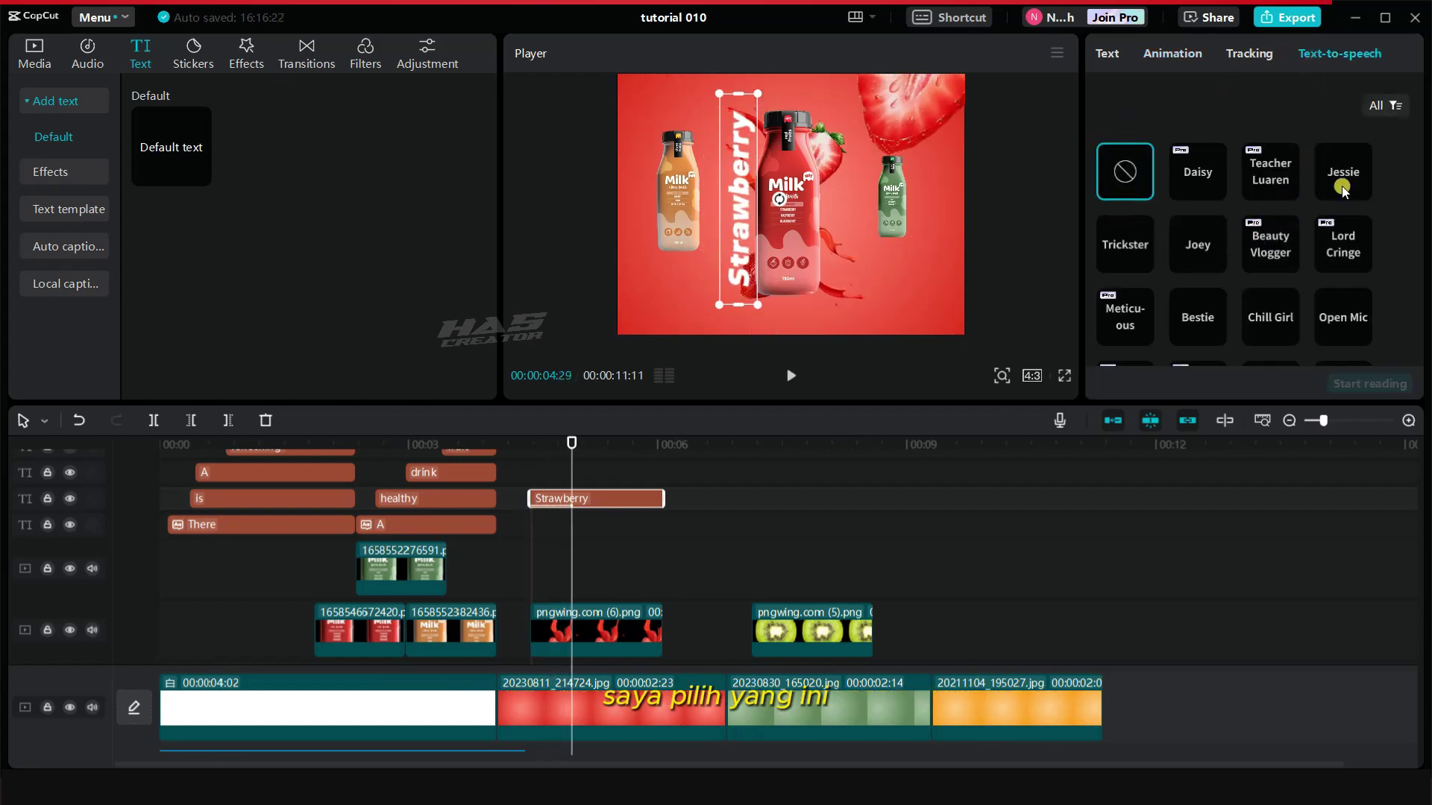
scroll(1143, 202, "down", 15)
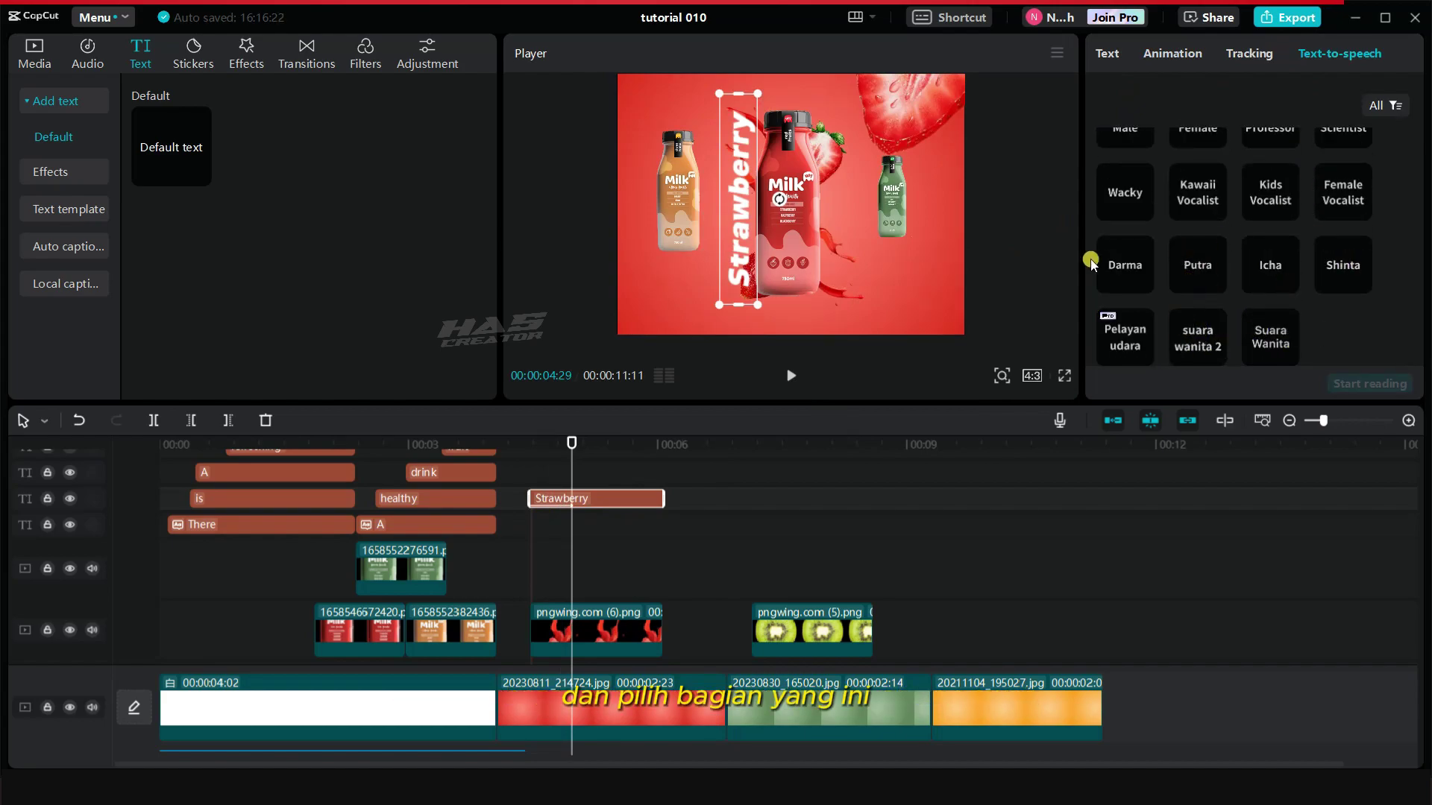
scroll(1280, 291, "up", 15)
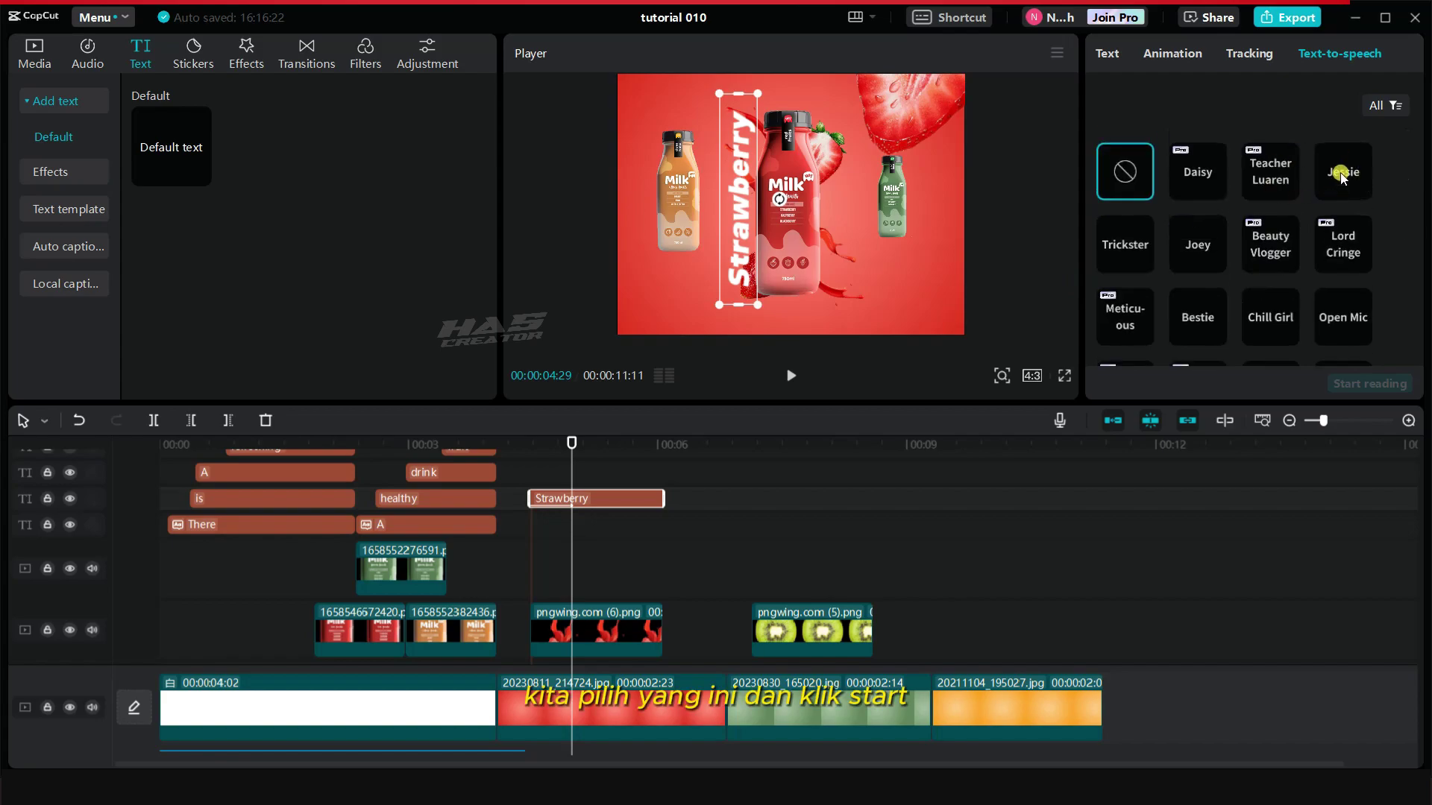
left_click(1370, 384)
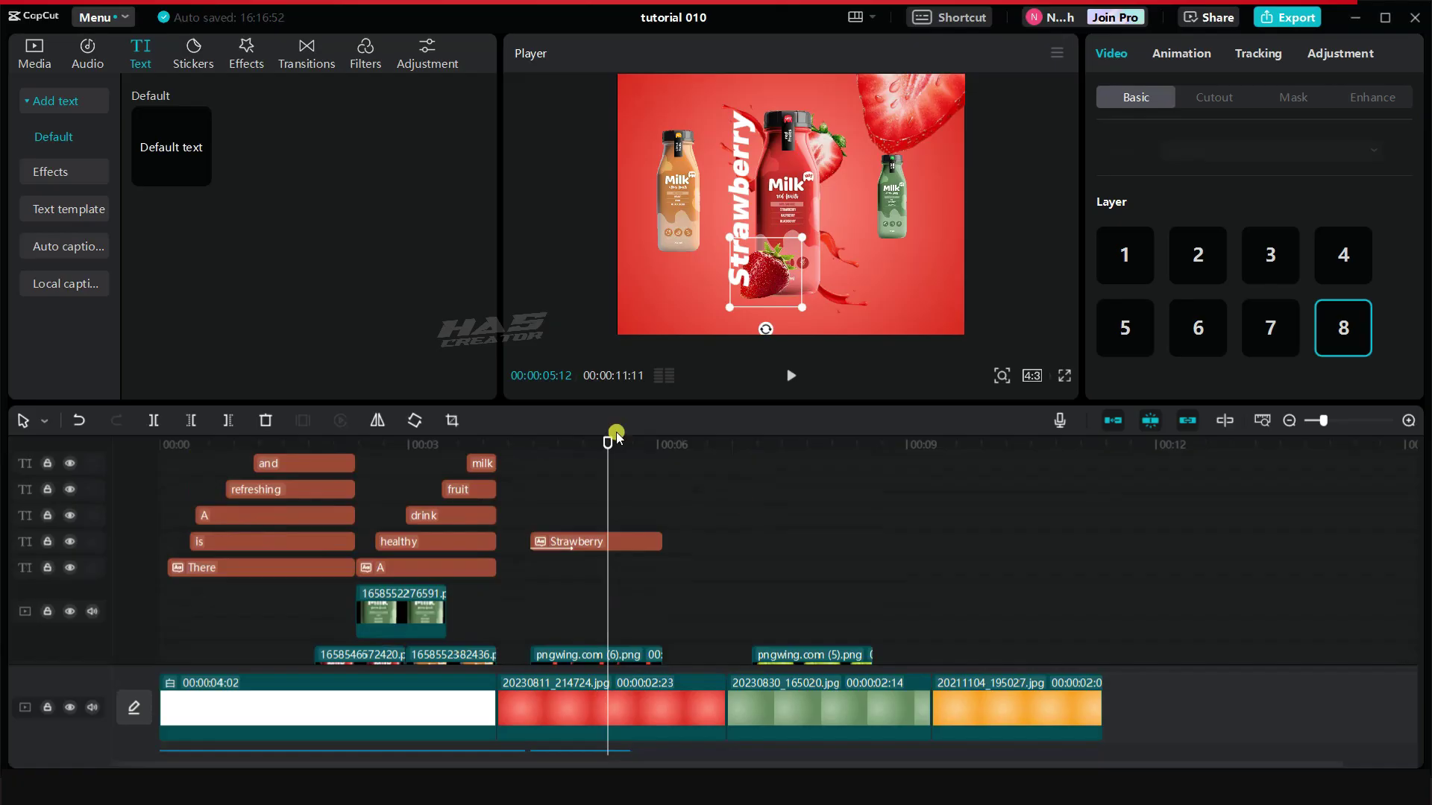
Add a Kiwi title at 00:00:07:06 in a heavy italic font, turned vertically between the green and orange bottles
left_click_drag(171, 147, 815, 555)
left_click(777, 496)
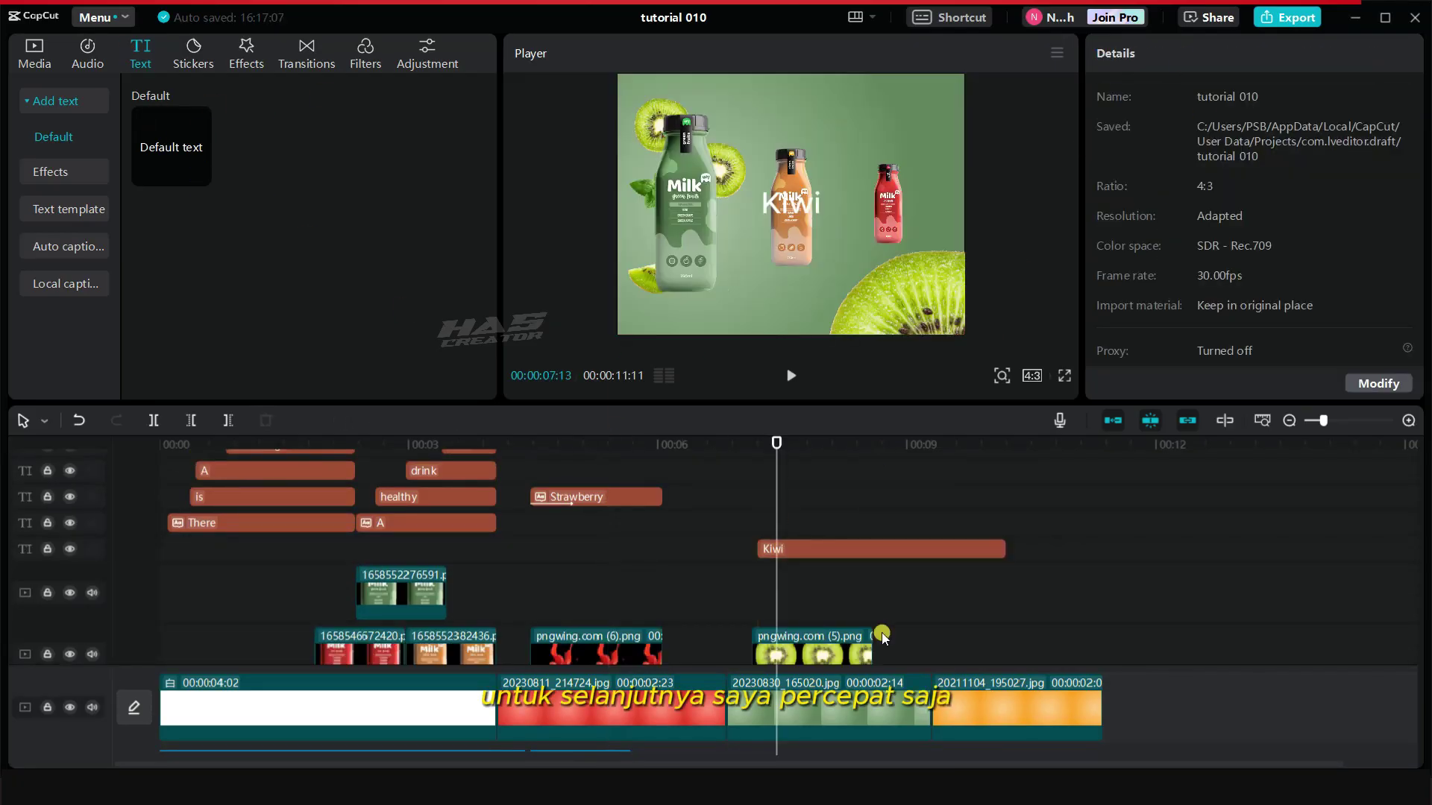
left_click(759, 549)
left_click(1234, 220)
left_click(1227, 202)
left_click_drag(792, 250, 829, 214)
left_click_drag(791, 214, 704, 280)
Apply a text entrance animation to the Kiwi title and trim it to end with the kiwi image clips
left_click(1175, 55)
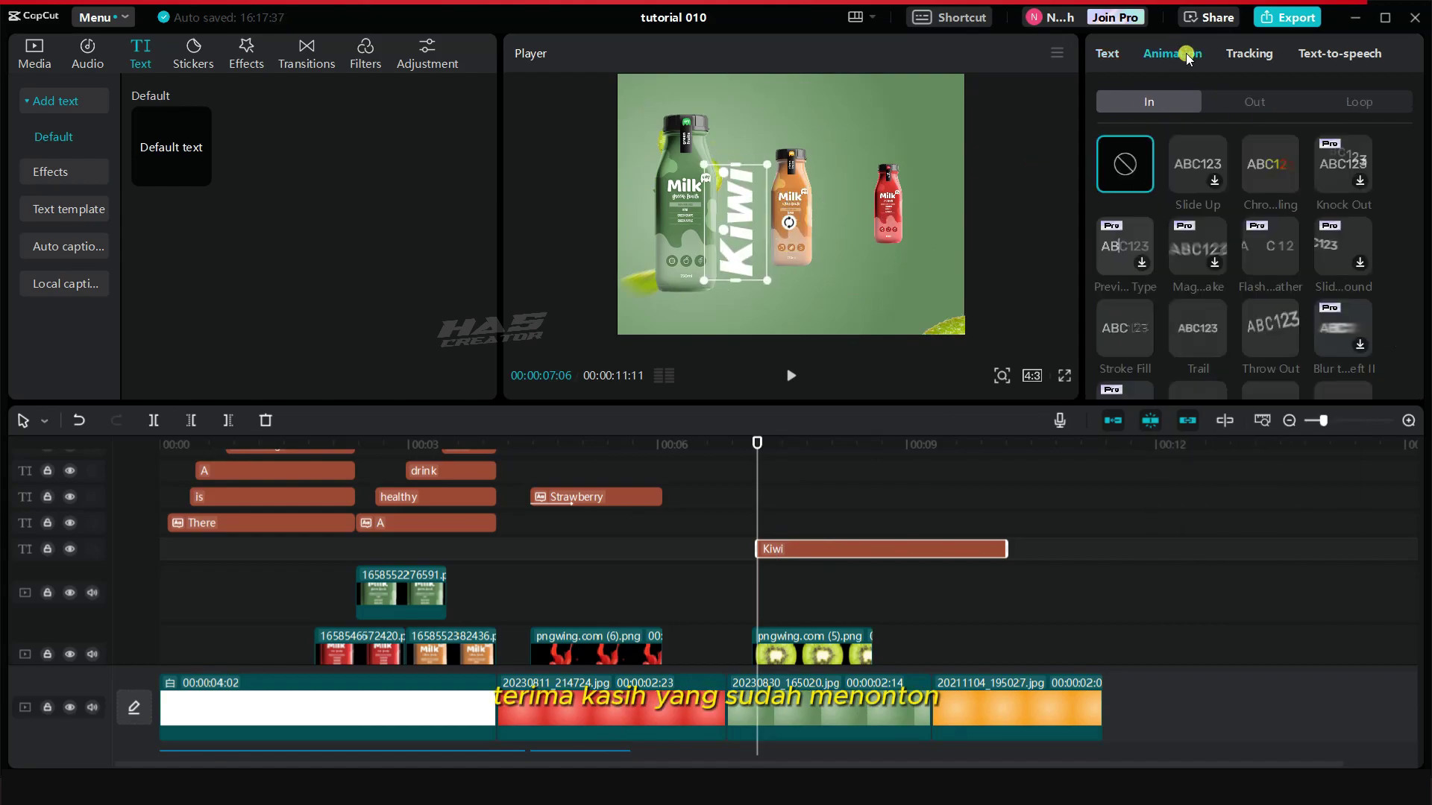
scroll(1131, 249, "down", 3)
left_click(1131, 249)
left_click_drag(1006, 551, 874, 551)
Try the Jessie voice on the Kiwi title and play back the kiwi scene
left_click(1321, 55)
left_click(1343, 171)
left_click(749, 482)
key("space")
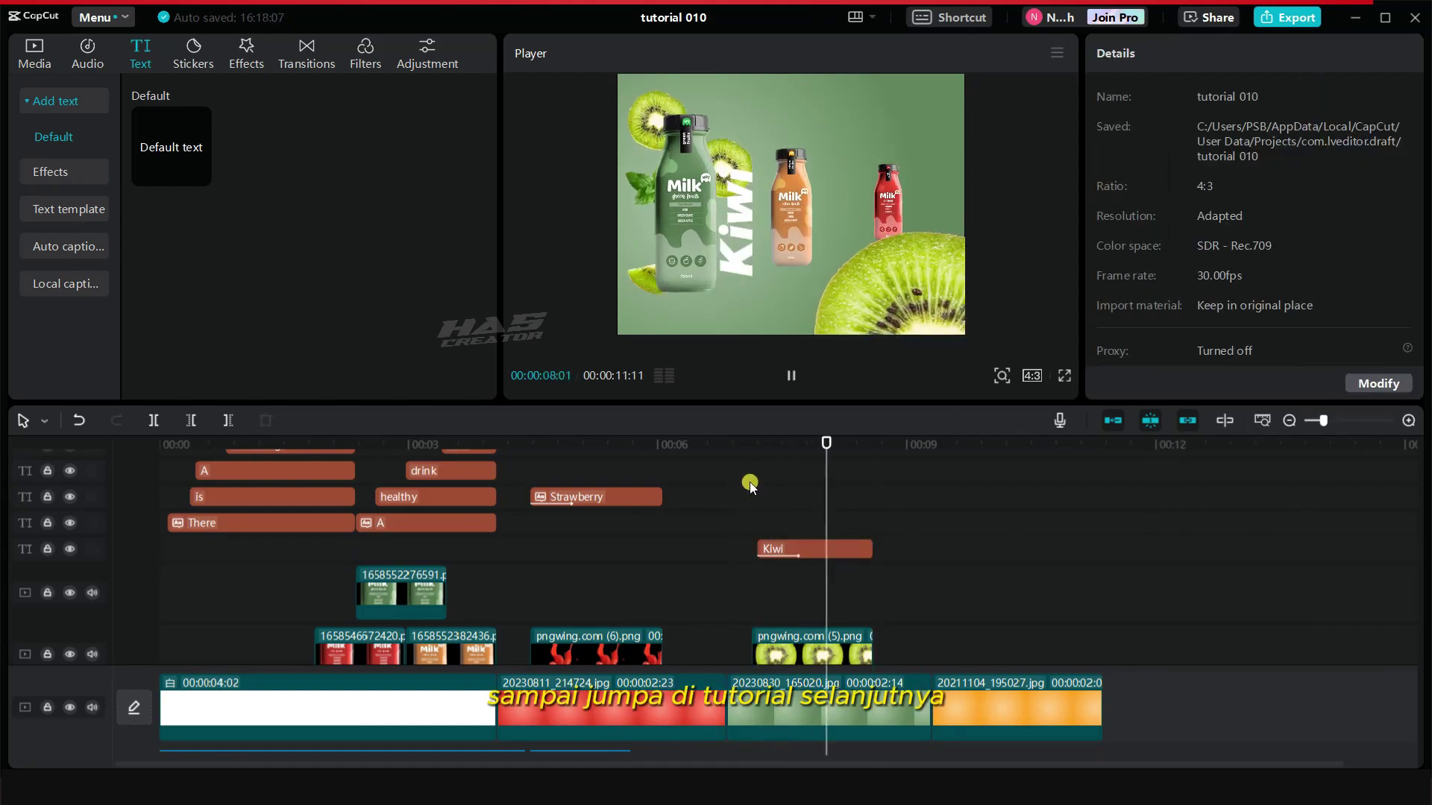
Extend the Kiwi title to start at 00:00:07:04 with the kiwi clips and generate its speech with the Jessie voice
left_click(745, 482)
left_click(783, 549)
left_click(1339, 54)
key("Right")
key("Right")
key("Right")
key("Right")
left_click_drag(755, 549, 749, 549)
key("Left")
key("Left")
left_click(1343, 172)
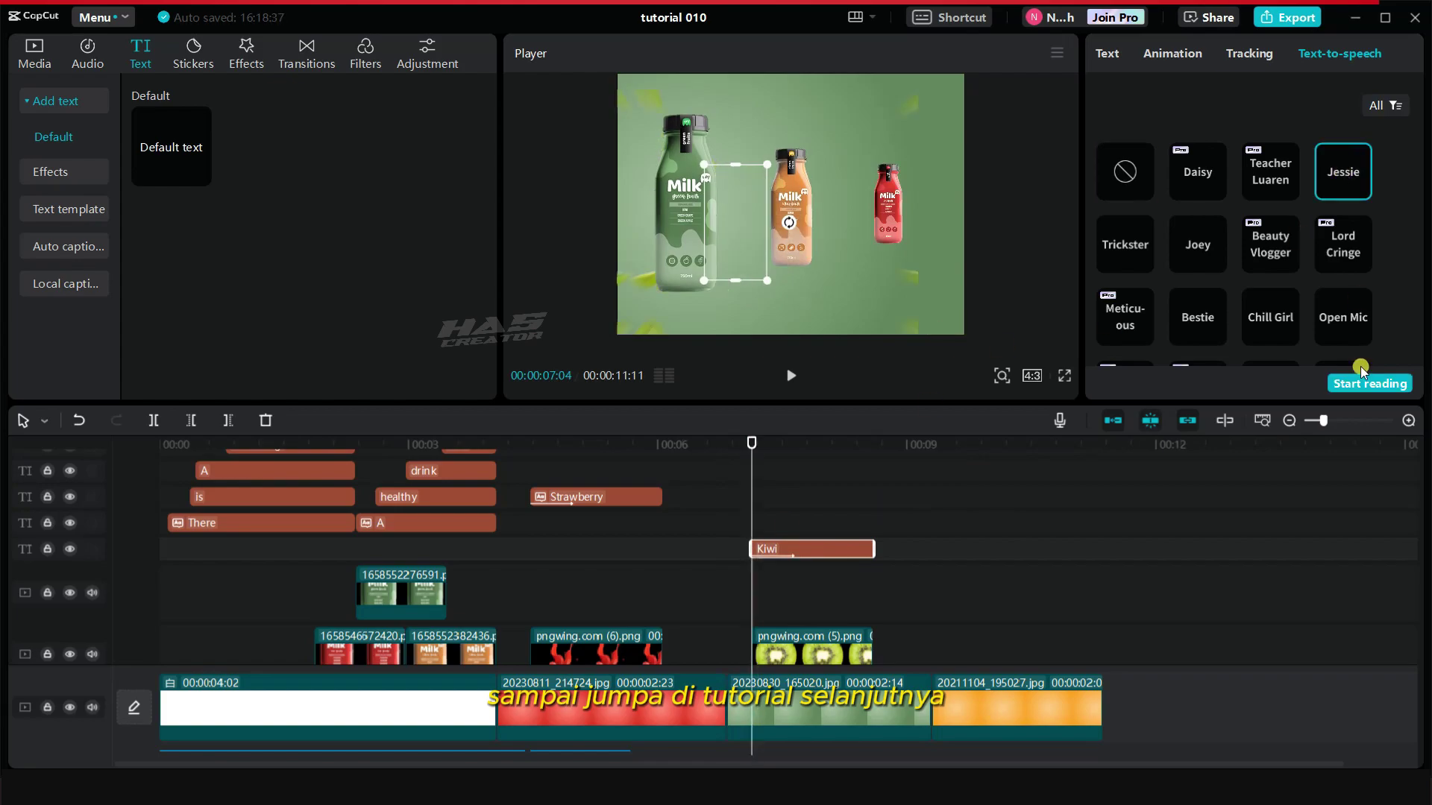
left_click(1369, 383)
Add an Orange title spanning the orange image clips from 00:00:09:17 and change its font to a heavy italic one
scroll(850, 492, "up", 4)
left_click(850, 492)
left_click_drag(171, 147, 954, 504)
left_click_drag(1203, 504, 1087, 504)
left_click_drag(1165, 148, 1093, 156)
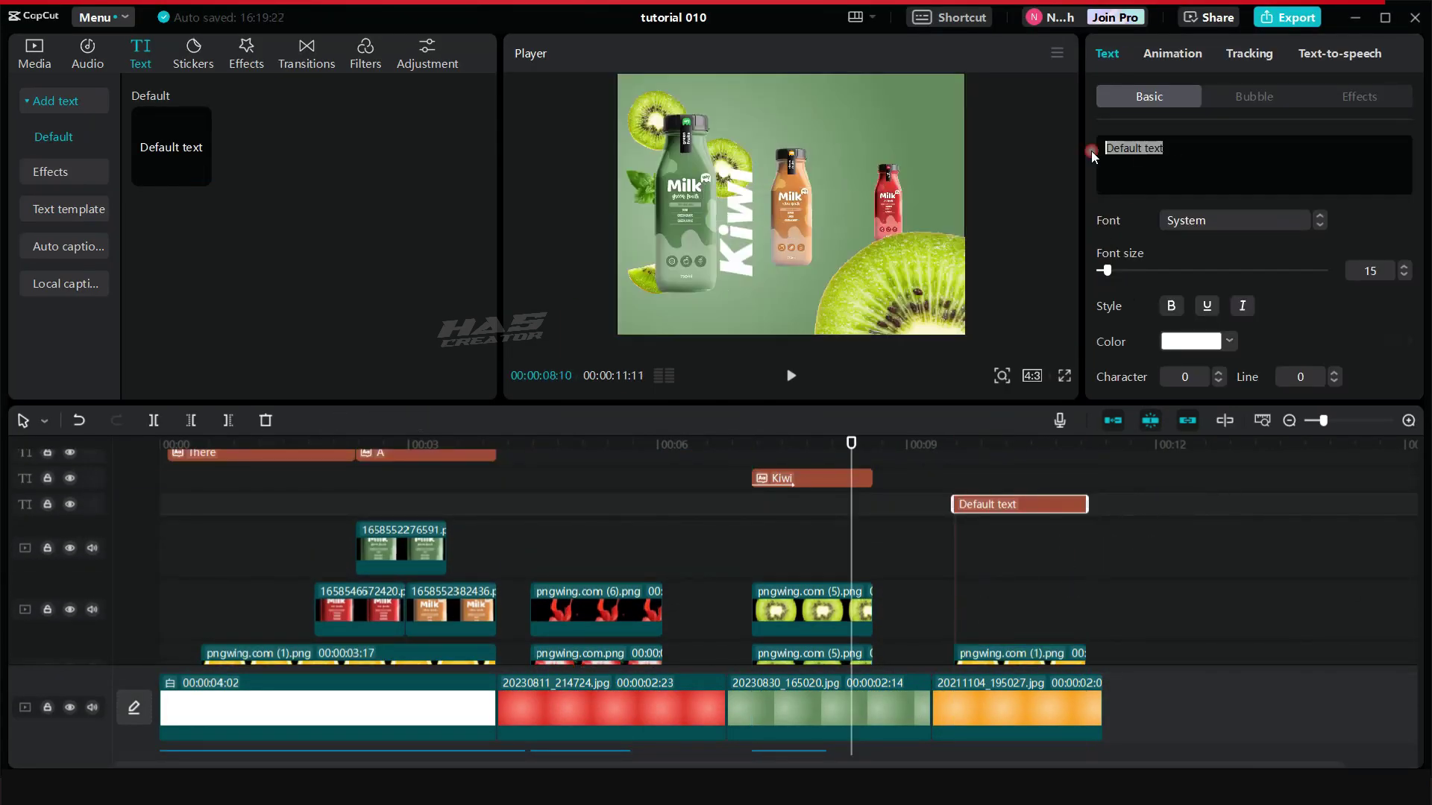
type("Orange")
left_click(1234, 220)
left_click(1217, 202)
Rotate the Orange title to read vertically, enlarge it and place it between the orange and green bottles
left_click(954, 473)
left_click(791, 195)
left_click_drag(791, 243, 902, 203)
left_click_drag(788, 195, 836, 204)
left_click_drag(855, 263, 867, 296)
left_click_drag(839, 212, 839, 212)
Apply the Throw Out entrance animation to the Orange title and play back the finished promo
left_click(1171, 53)
left_click(1278, 243)
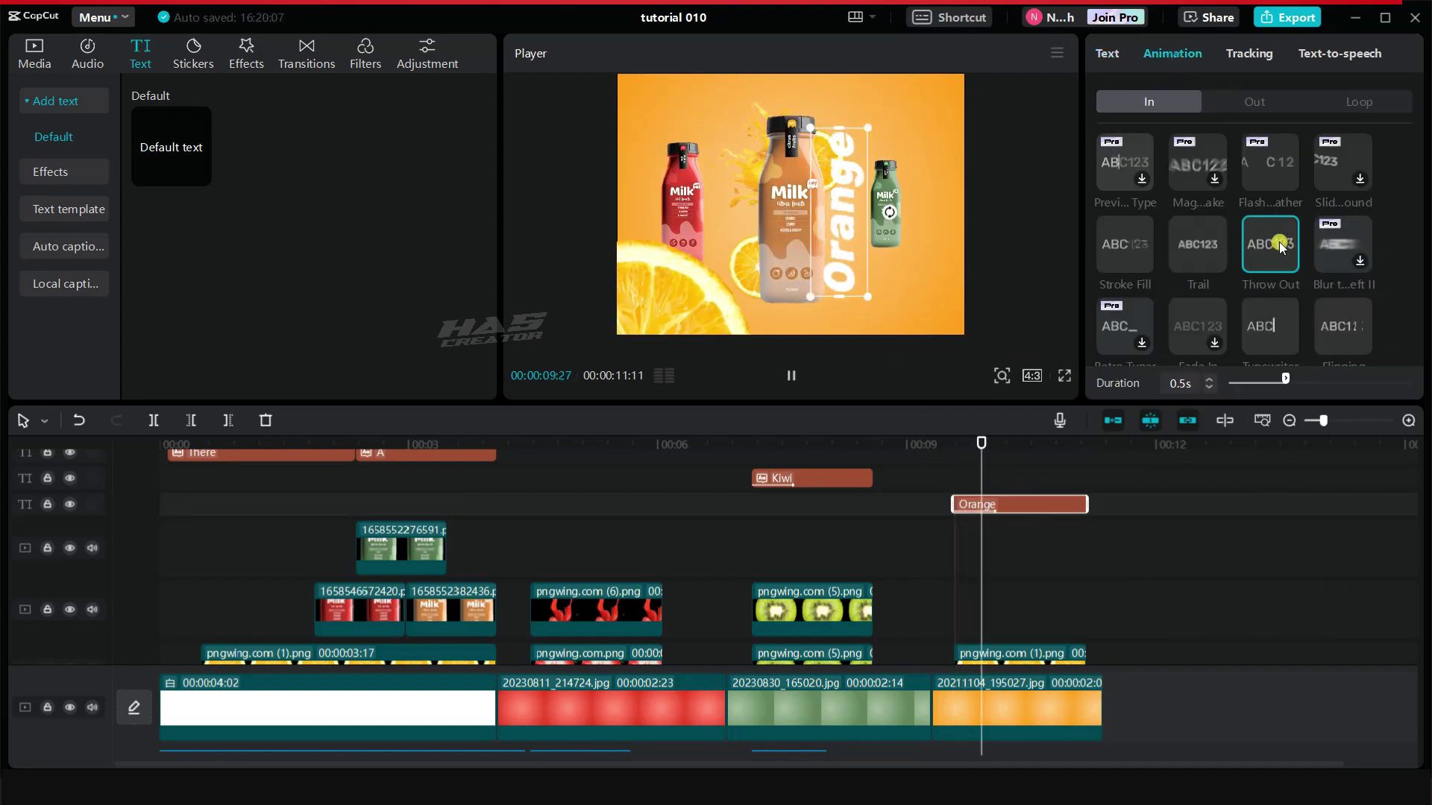
left_click(760, 351)
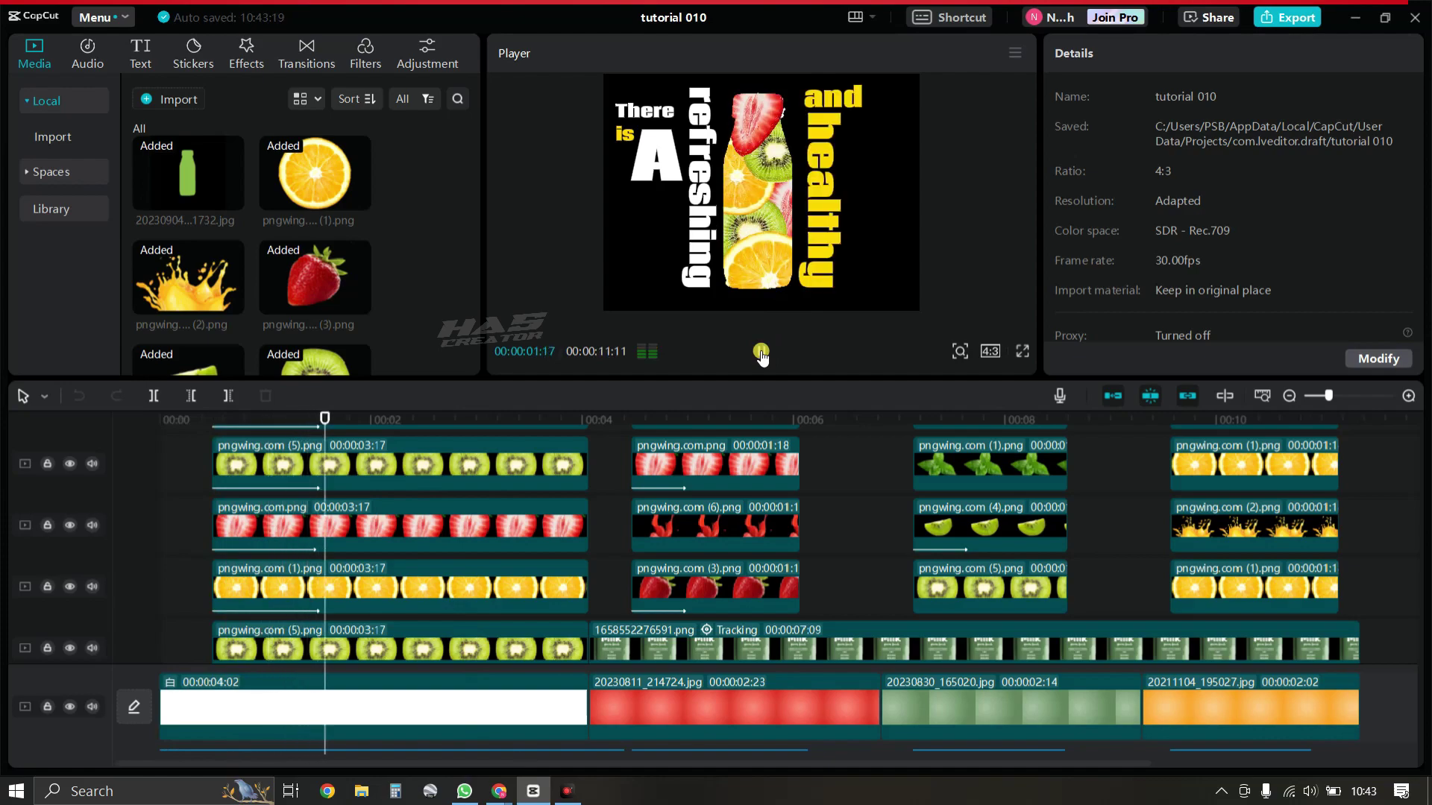